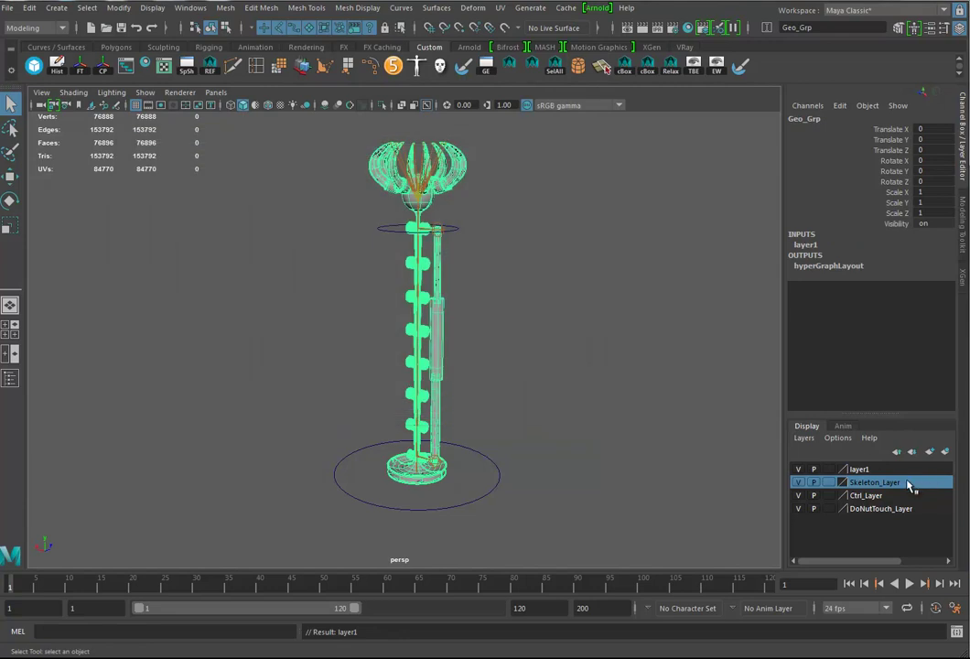
Step: Rename the display layer layer1 as Geo_Layer
double_click(859, 468)
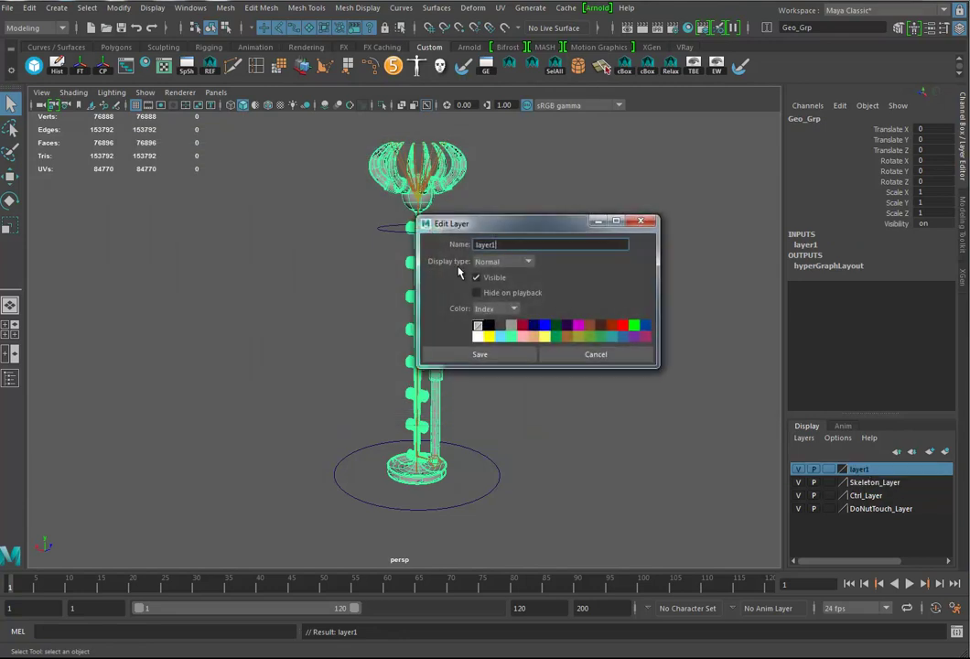
drag(502, 245, 449, 256)
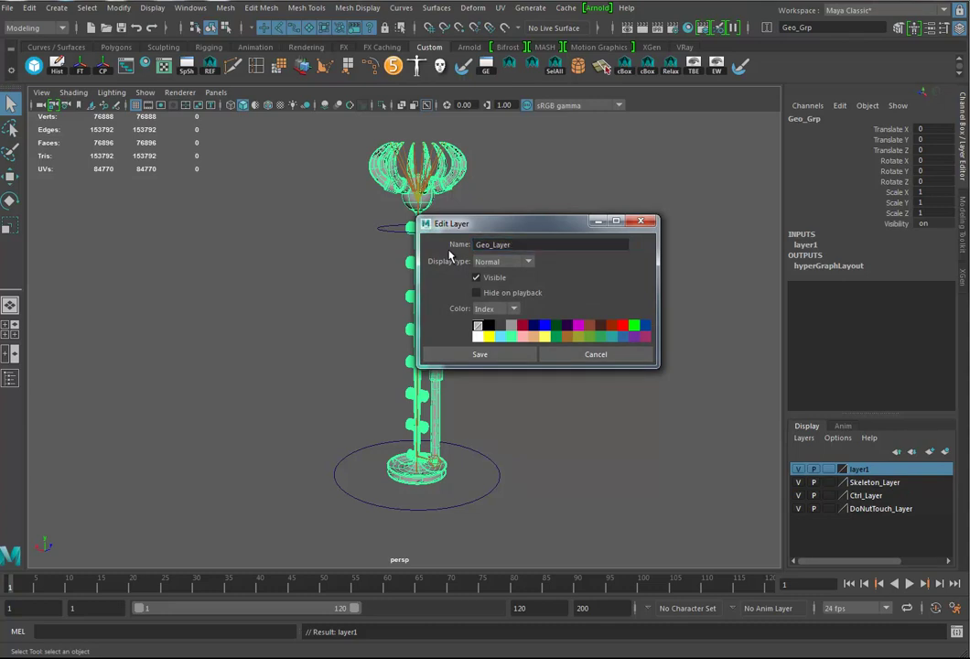
click(480, 355)
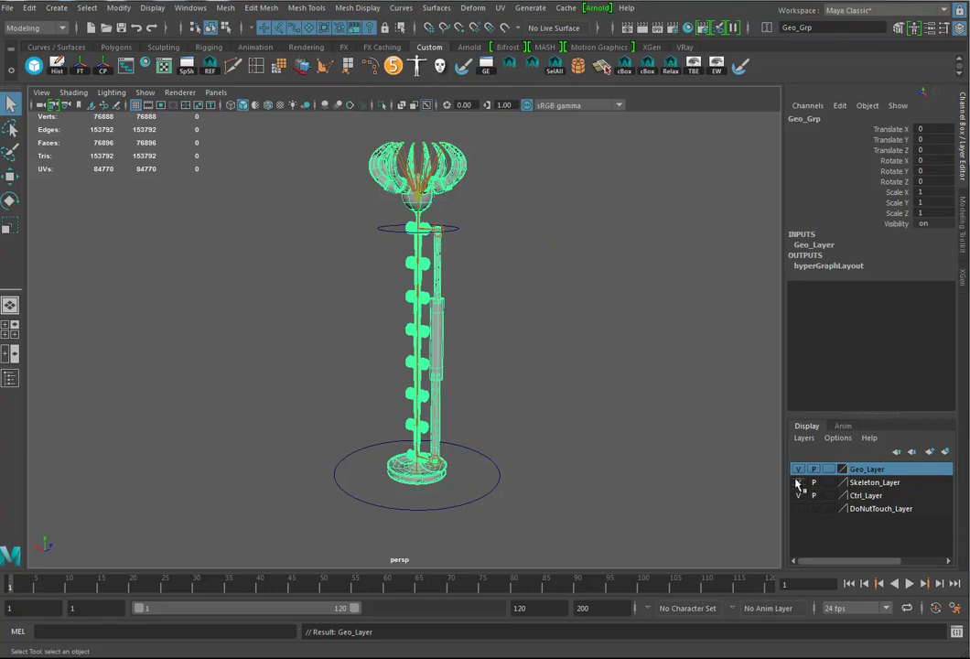
Step: Hide DoNutTouch_Layer and Skeleton_Layer, and set Geo_Layer to reference display so its geometry cannot be selected
click(799, 482)
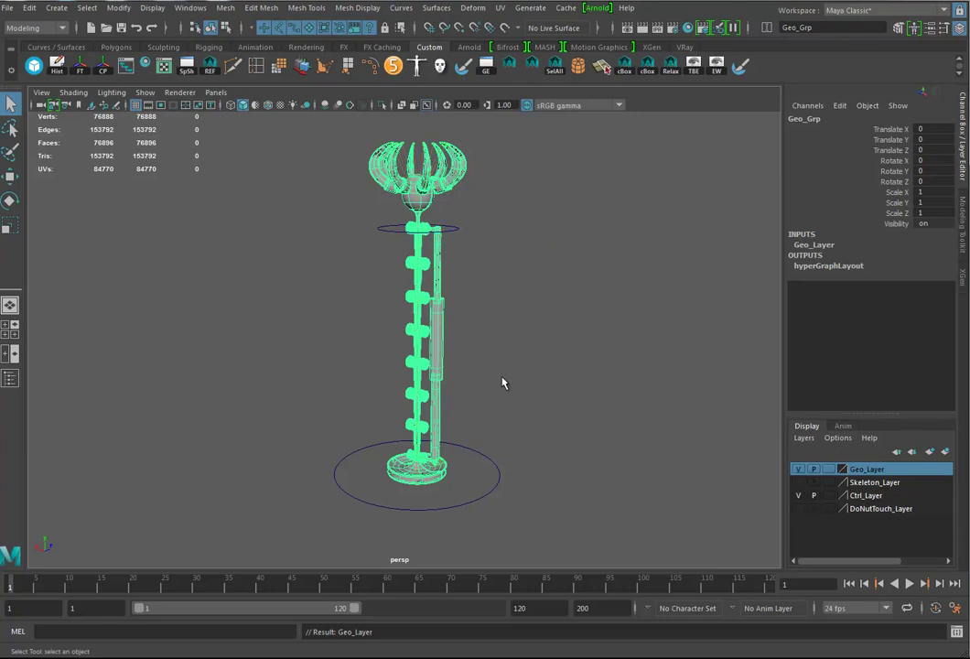
click(828, 468)
click(829, 469)
click(540, 336)
alt+drag(481, 320, 432, 305)
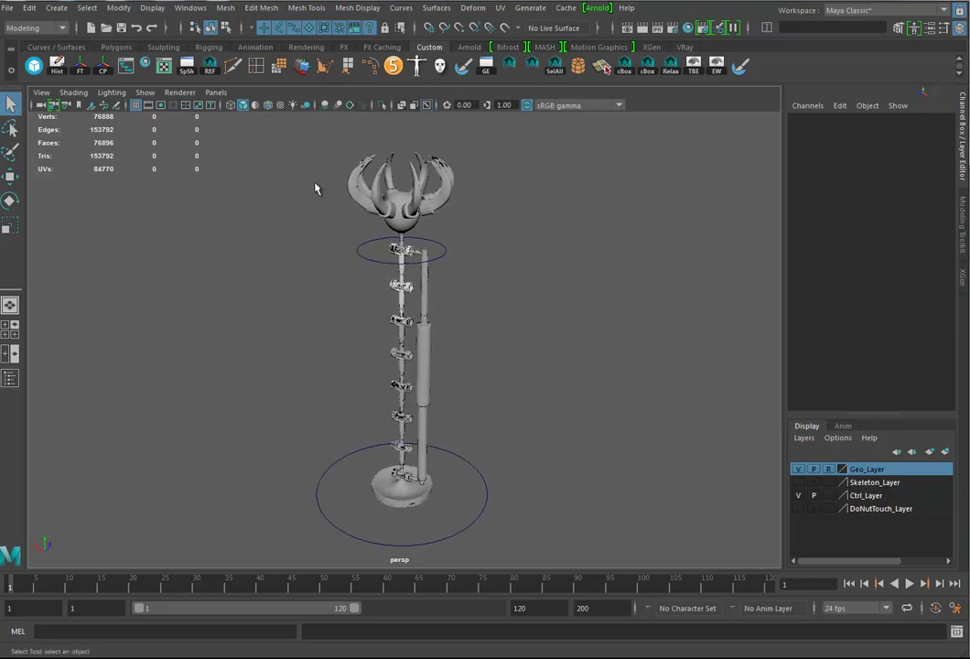
Step: Set the persp camera's near clip plane to 1 and close its attributes
click(41, 93)
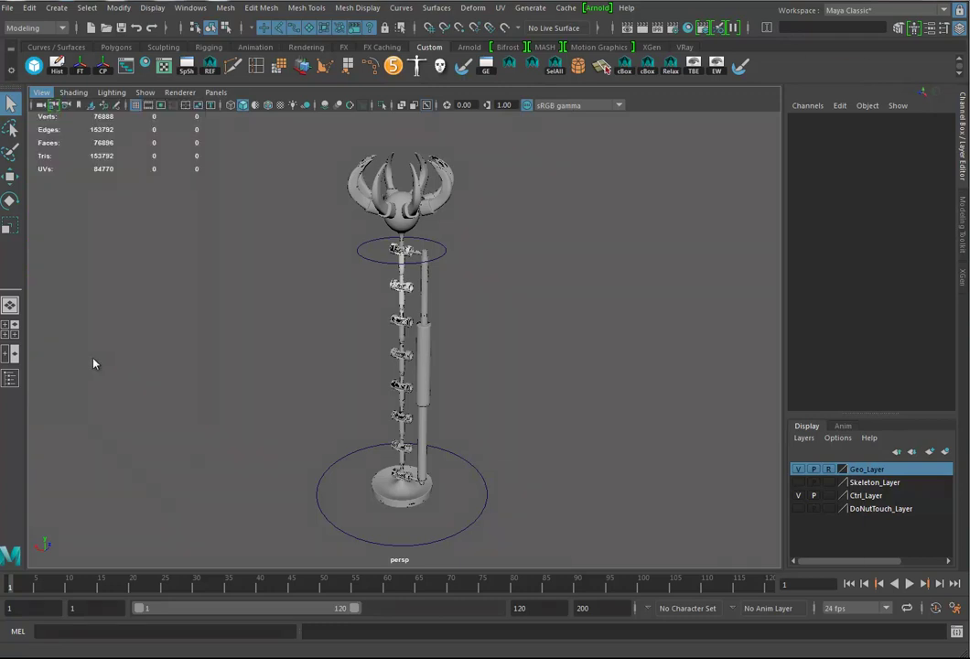
click(91, 356)
click(699, 324)
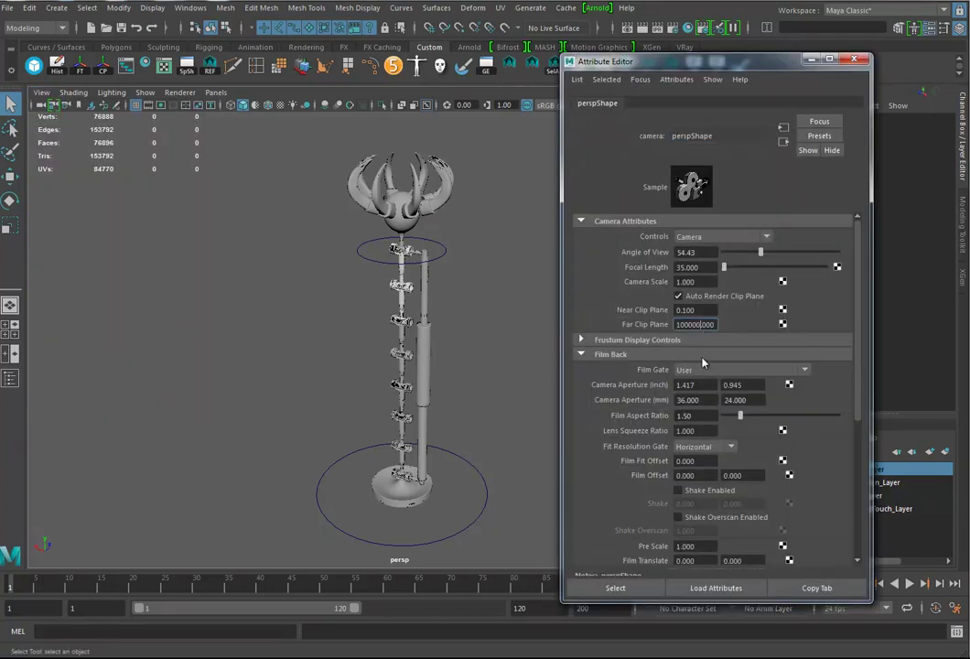
double_click(699, 310)
alt+right_drag(452, 406, 485, 368)
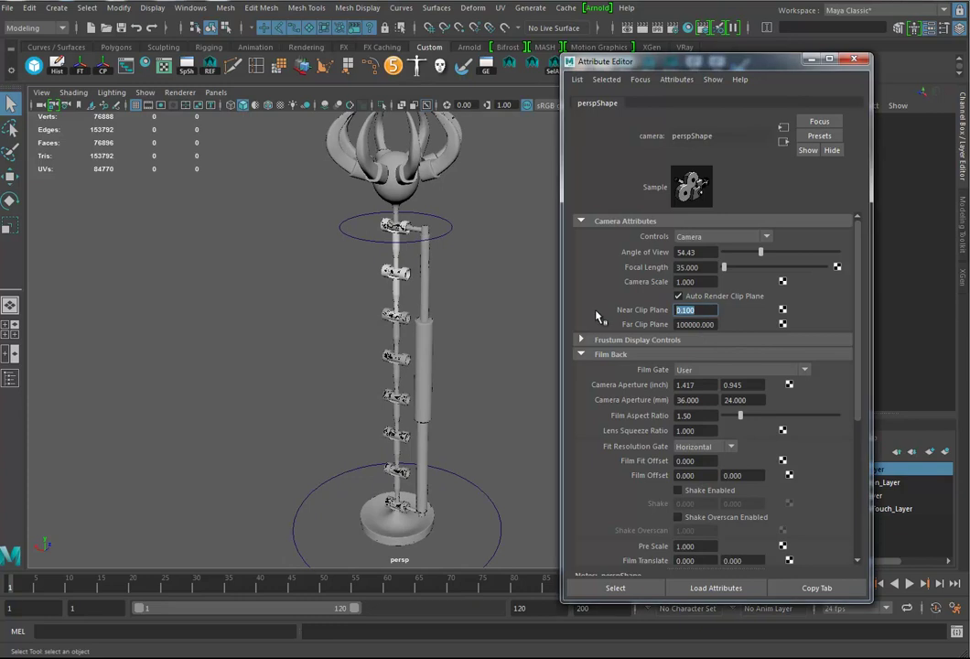
key(Return)
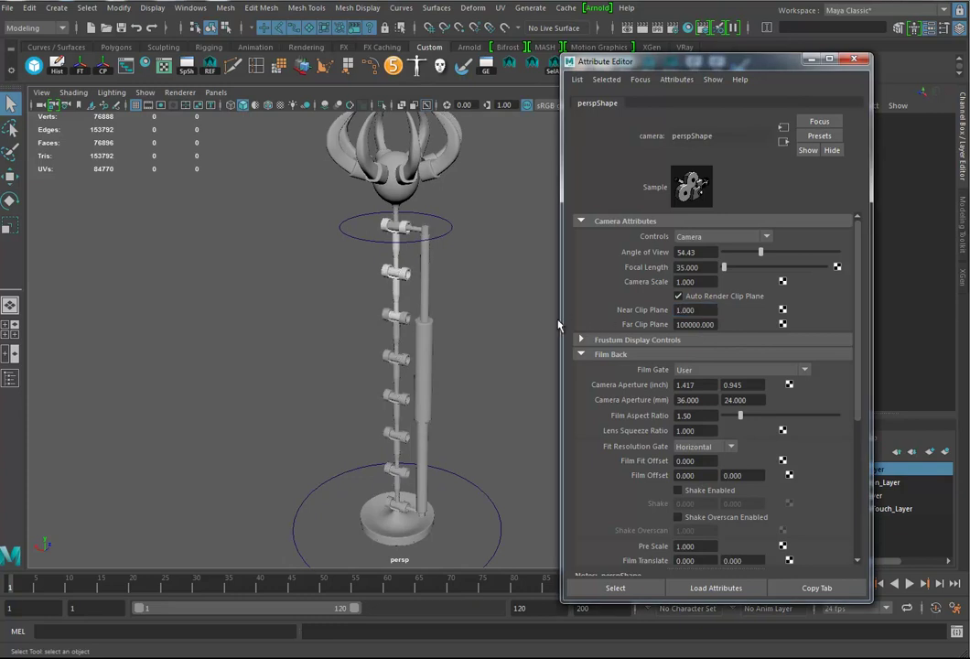
alt+right_drag(466, 364, 599, 368)
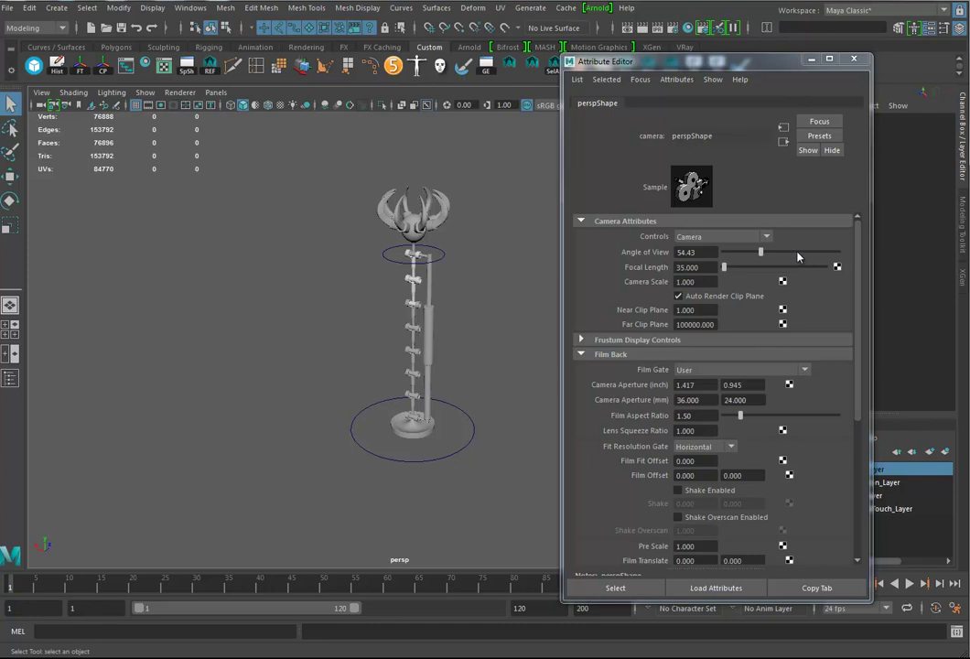
drag(714, 50, 714, 67)
key(ctrl+a)
Step: Create a polygon cube and move it from the arm's base to about 784 in Z
alt+right_drag(421, 348, 476, 345)
alt+drag(476, 345, 440, 330)
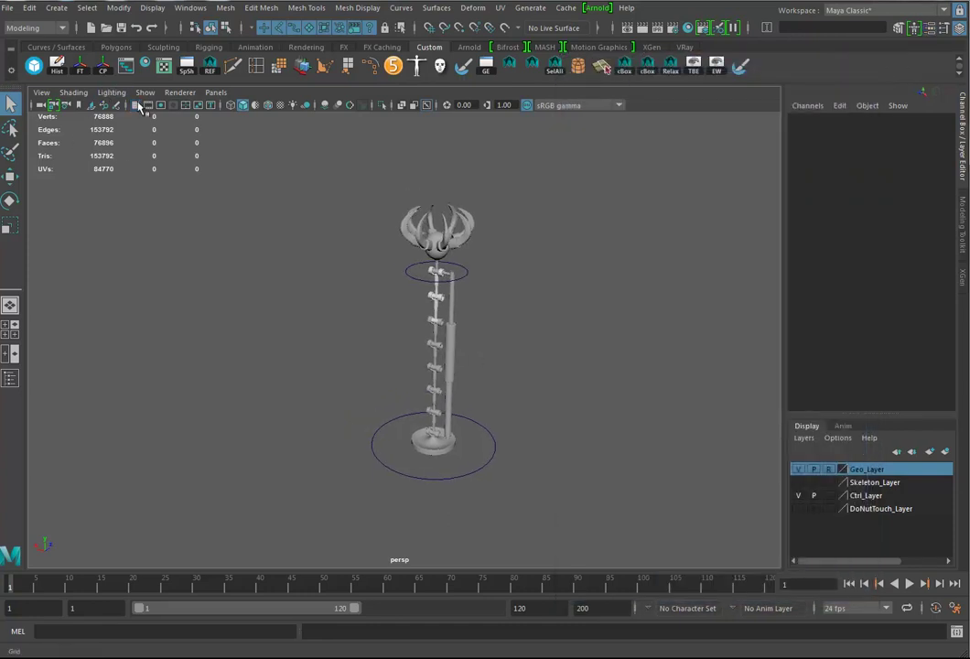
alt+drag(454, 455, 479, 373)
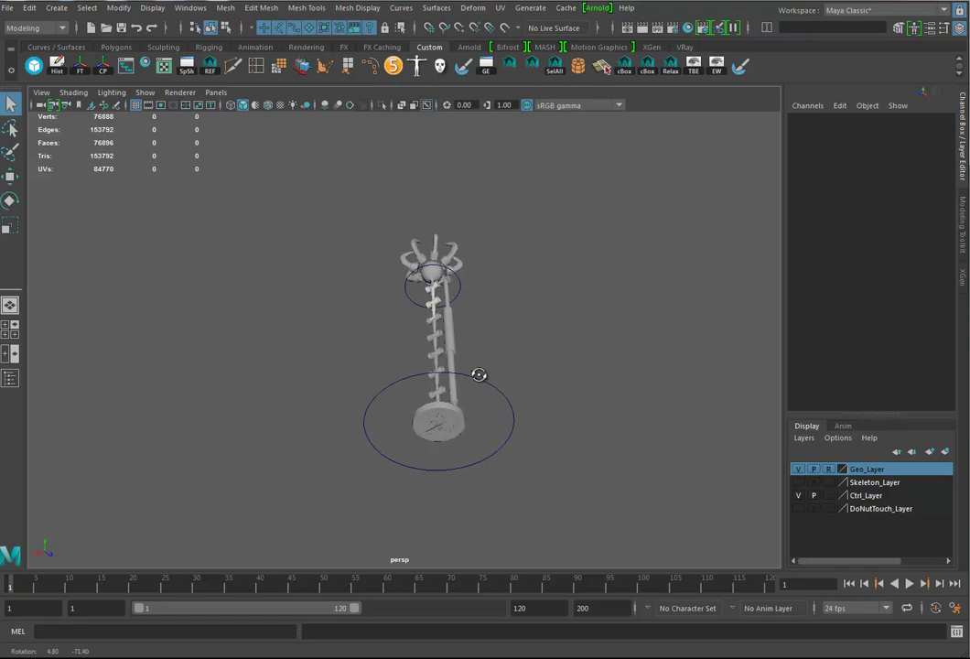
alt+drag(465, 444, 526, 362)
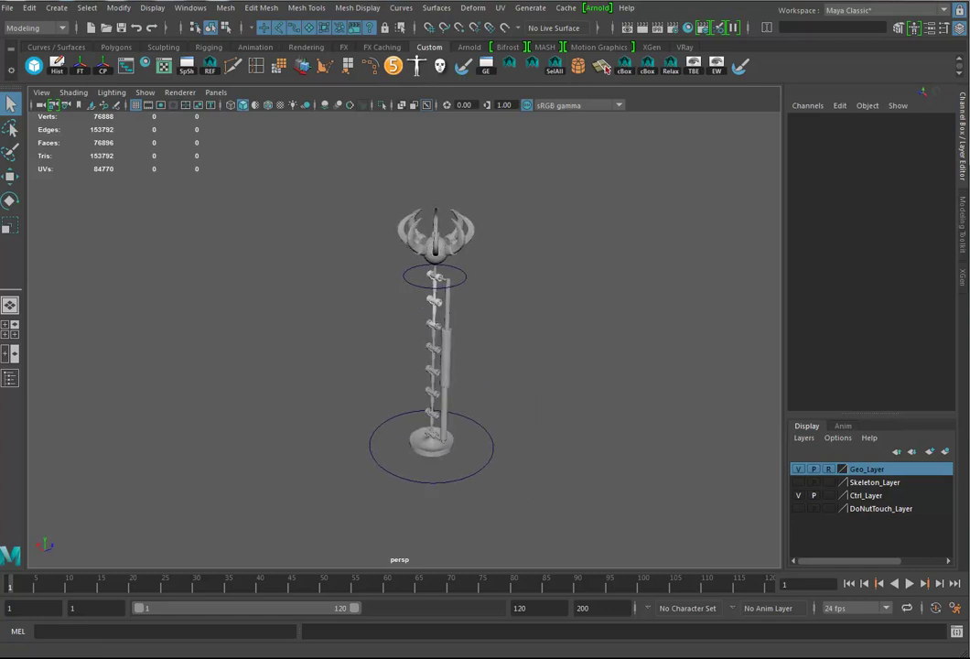
click(67, 13)
mouse_move(85, 56)
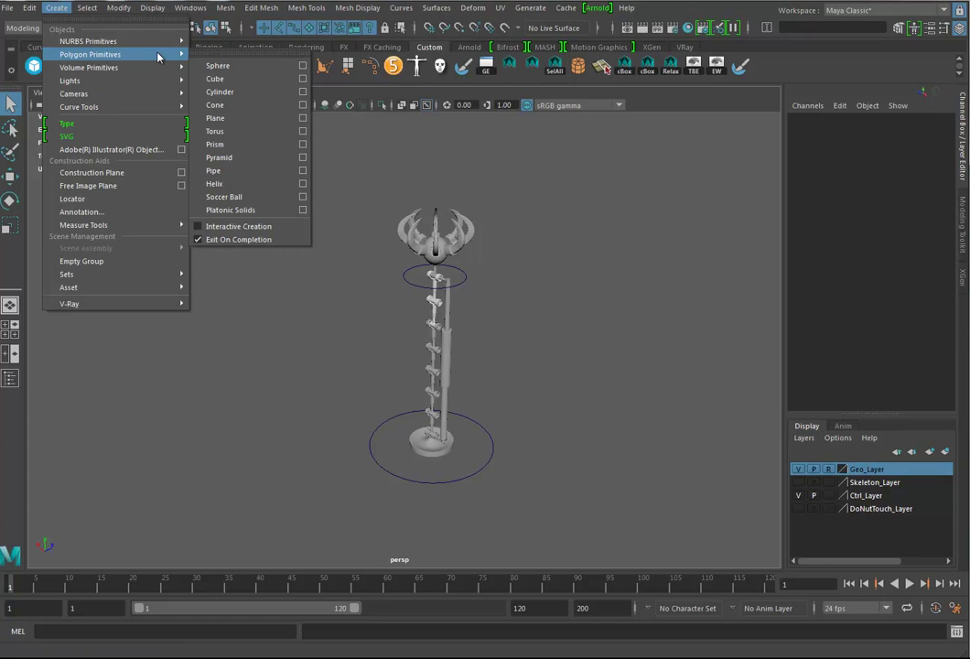
click(242, 79)
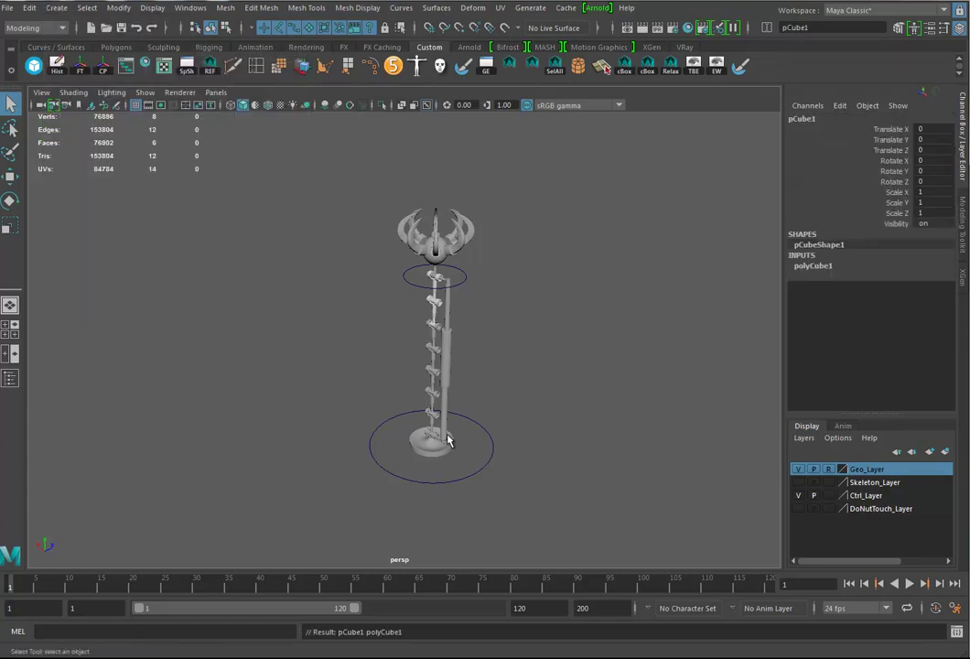
key(w)
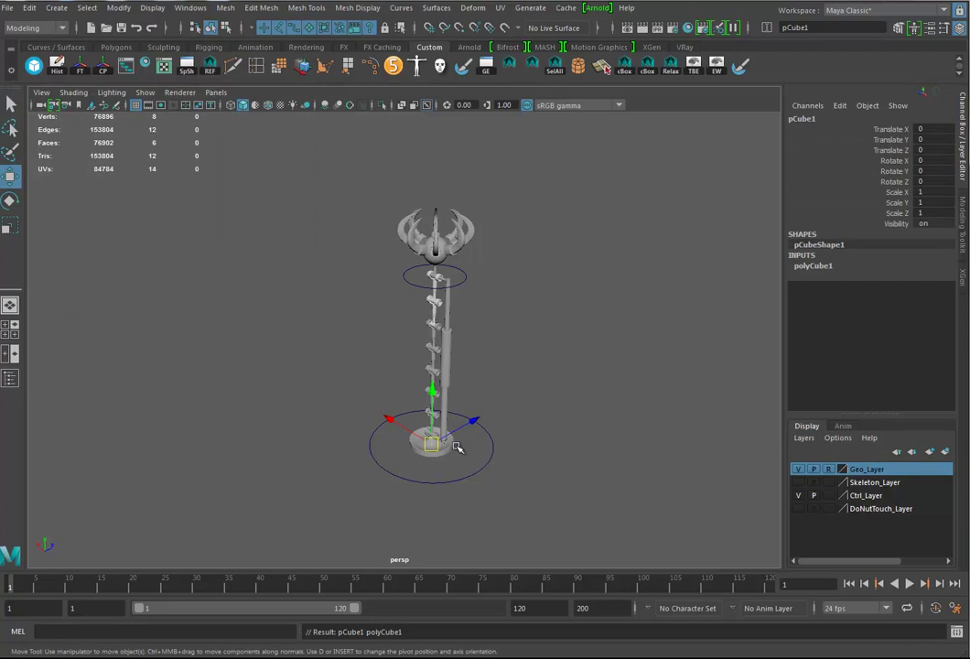
drag(473, 420, 493, 455)
Step: Scale the cube uniformly to about 520.5 on all axes
scroll(385, 510, up, 5)
alt+middle_drag(385, 510, 425, 408)
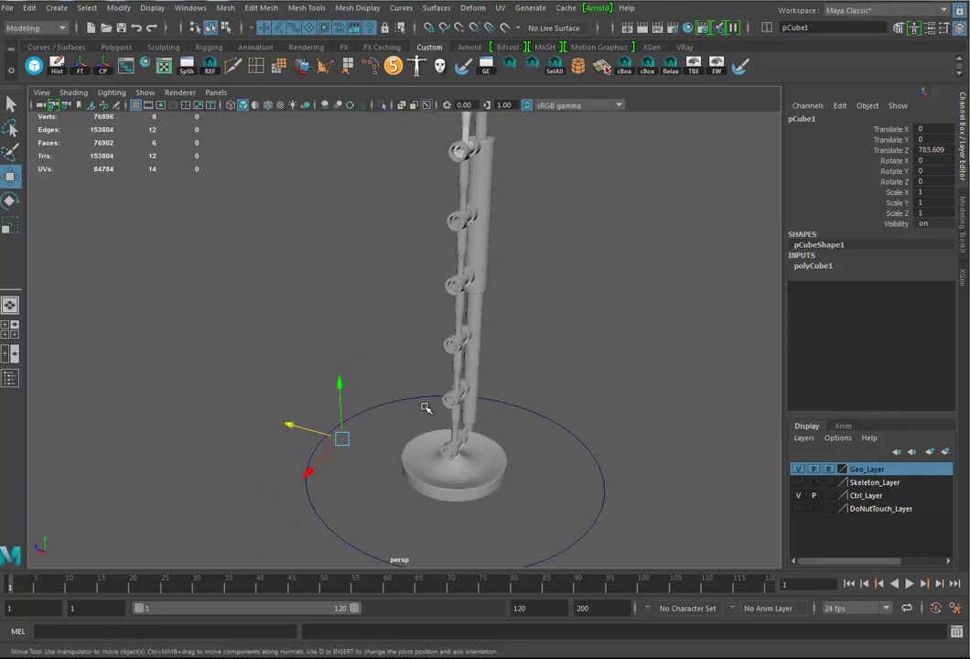
key(r)
drag(339, 440, 409, 432)
alt+drag(375, 389, 337, 401)
alt+right_drag(337, 401, 380, 382)
alt+drag(379, 382, 388, 412)
alt+right_drag(388, 412, 435, 489)
alt+drag(435, 490, 418, 431)
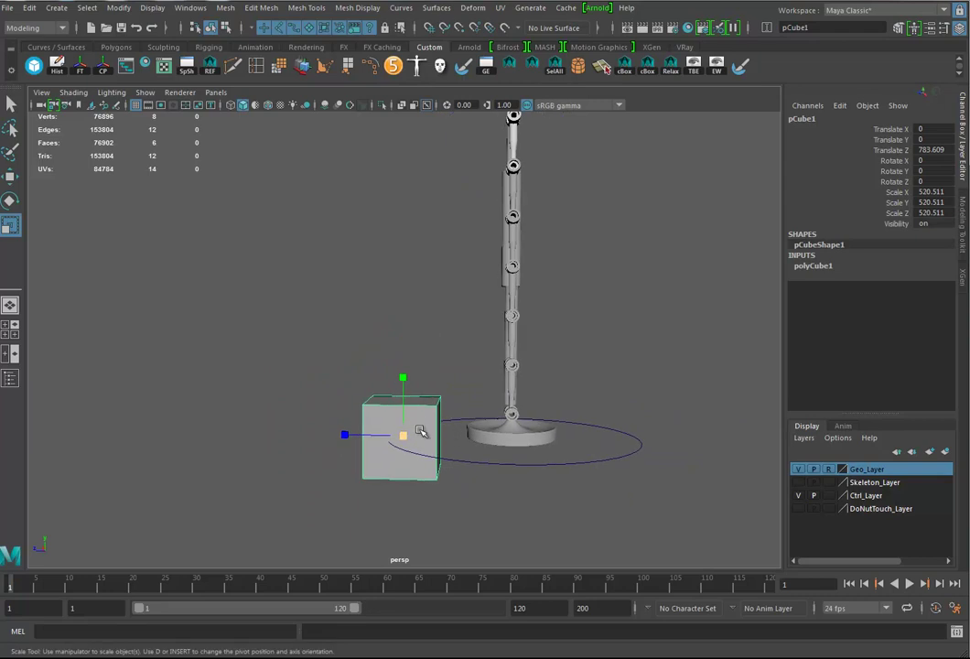
Step: Move the cube's pivot straight down to the bottom of the cube
key(d)
key(d)
drag(404, 391, 403, 469)
key(d)
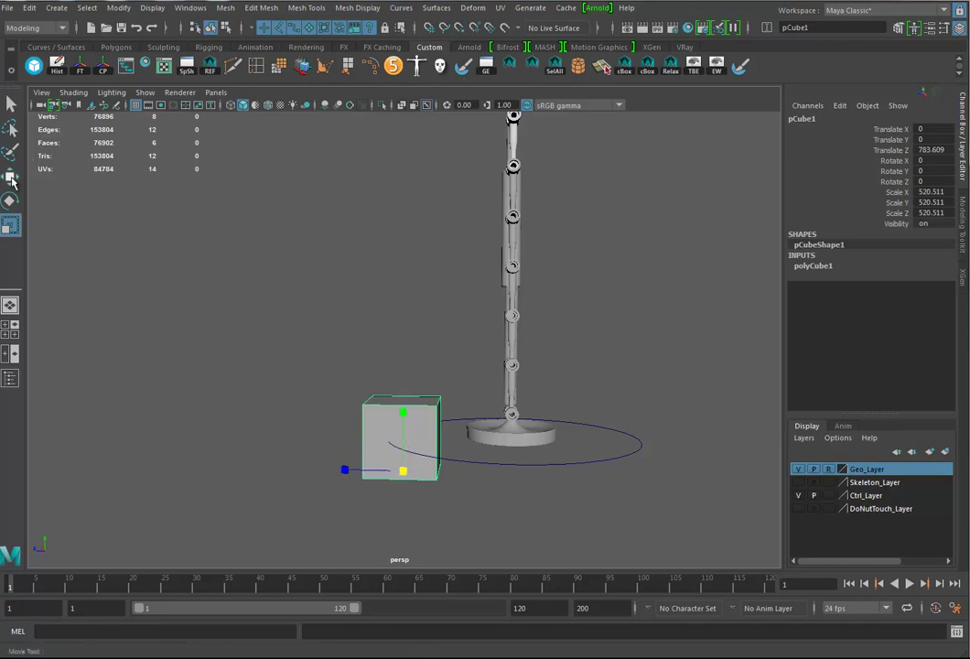
Step: Raise the cube to about 258.6 in Y and shift it farther from the arm to about 872 in Z
key(w)
drag(401, 430, 798, 291)
alt+drag(493, 405, 426, 432)
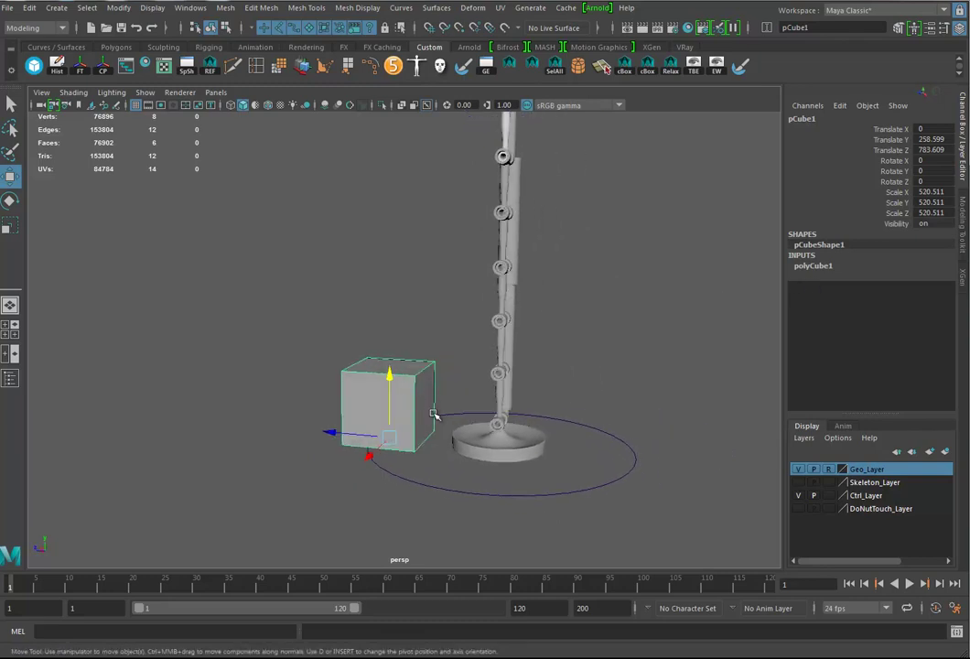
scroll(409, 401, down, 5)
drag(357, 417, 340, 414)
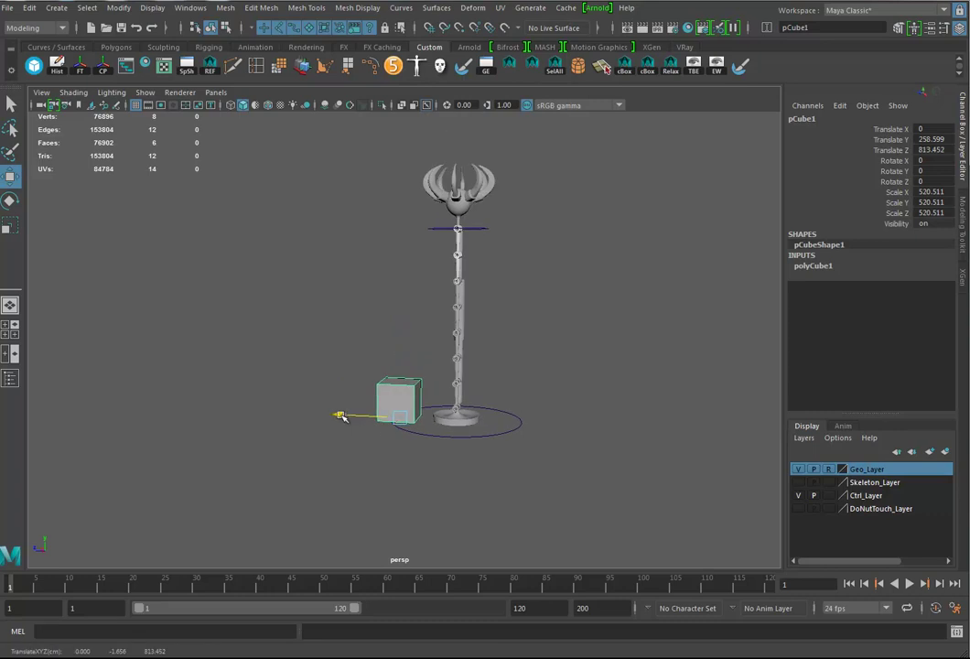
Step: Delete the cube's construction history and freeze its transformations
click(57, 64)
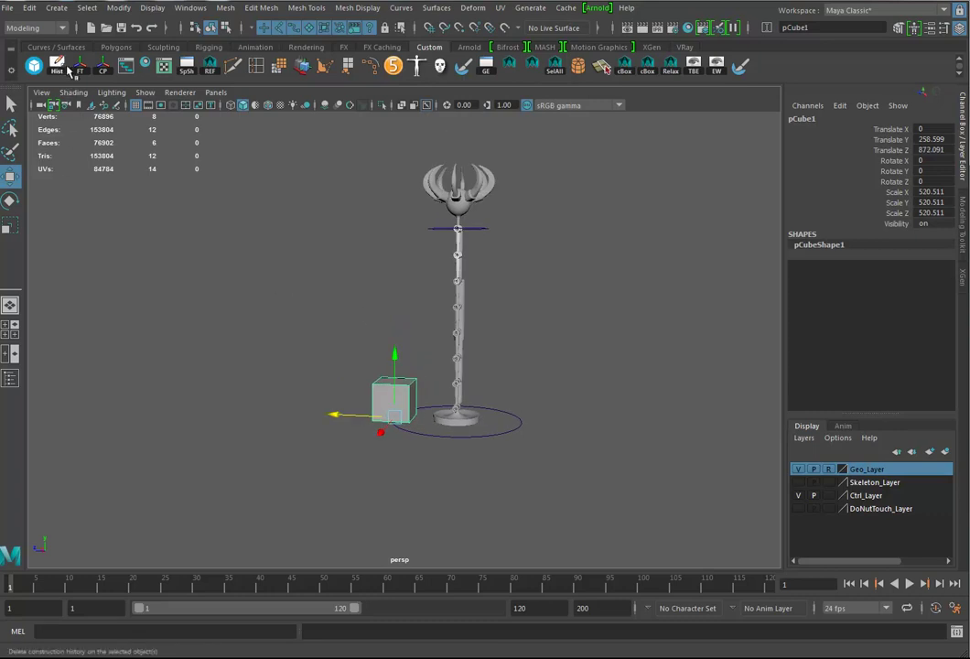
click(80, 64)
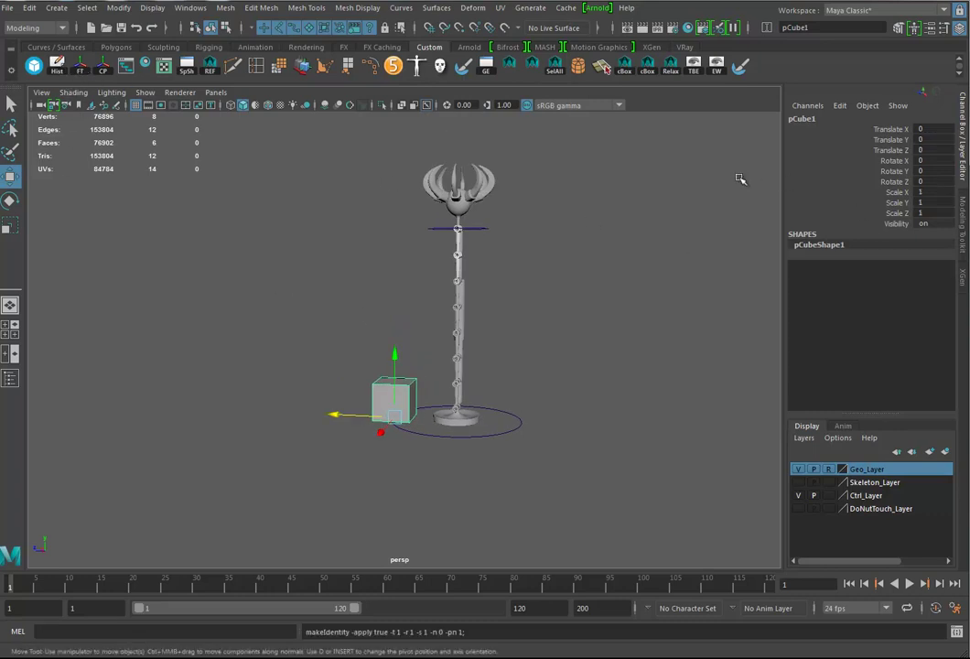
Step: Rename the cube as Box01
double_click(830, 118)
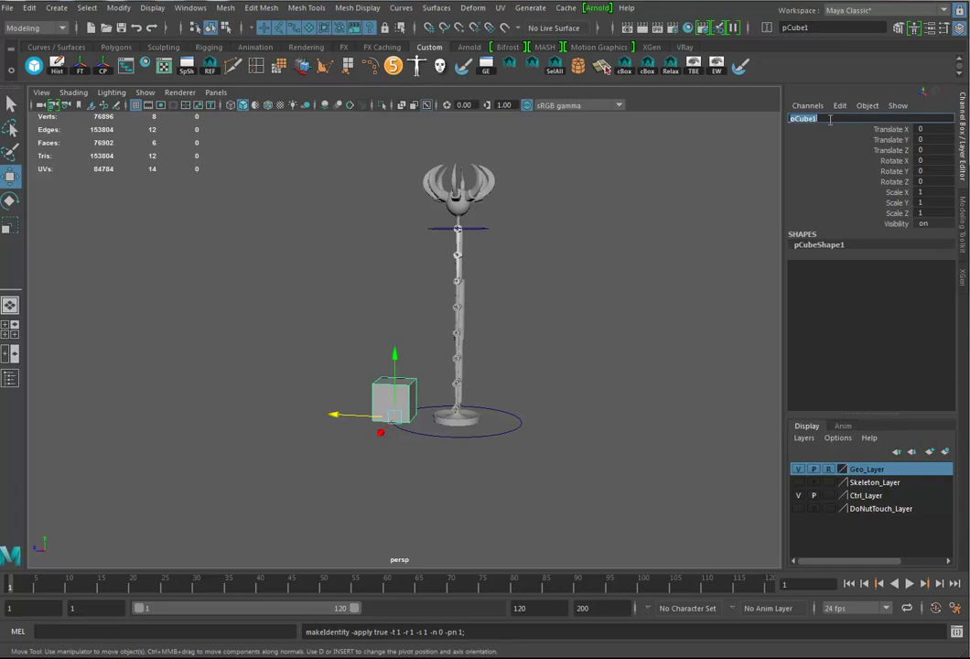
text(Box01)
key(Return)
Step: Select Claw_Ctrl and Base_Ctrl and set keys on both controls at frames 1 and 20
alt+drag(381, 348, 517, 464)
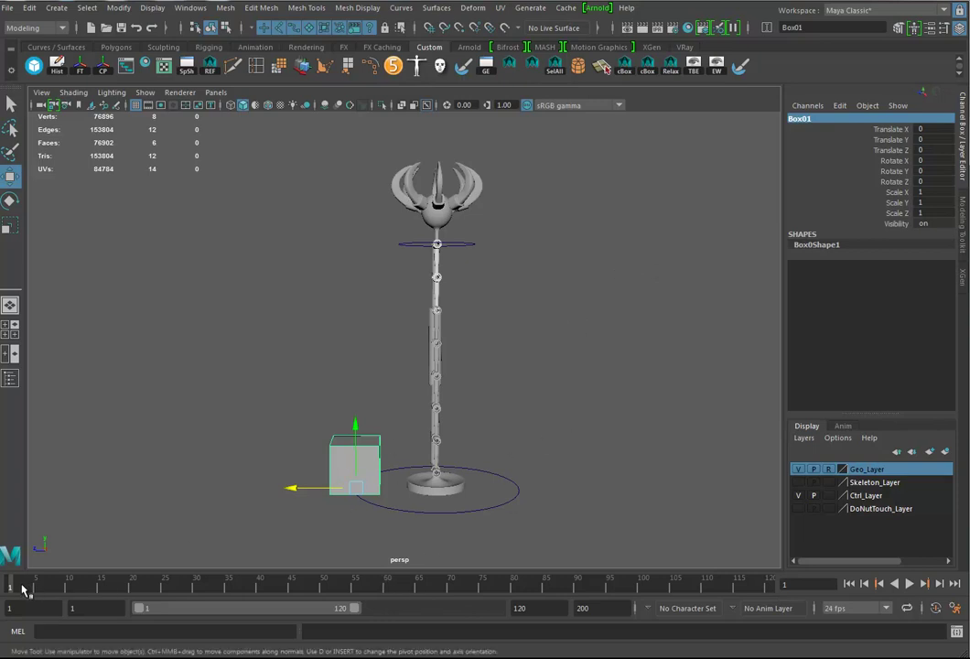
click(409, 242)
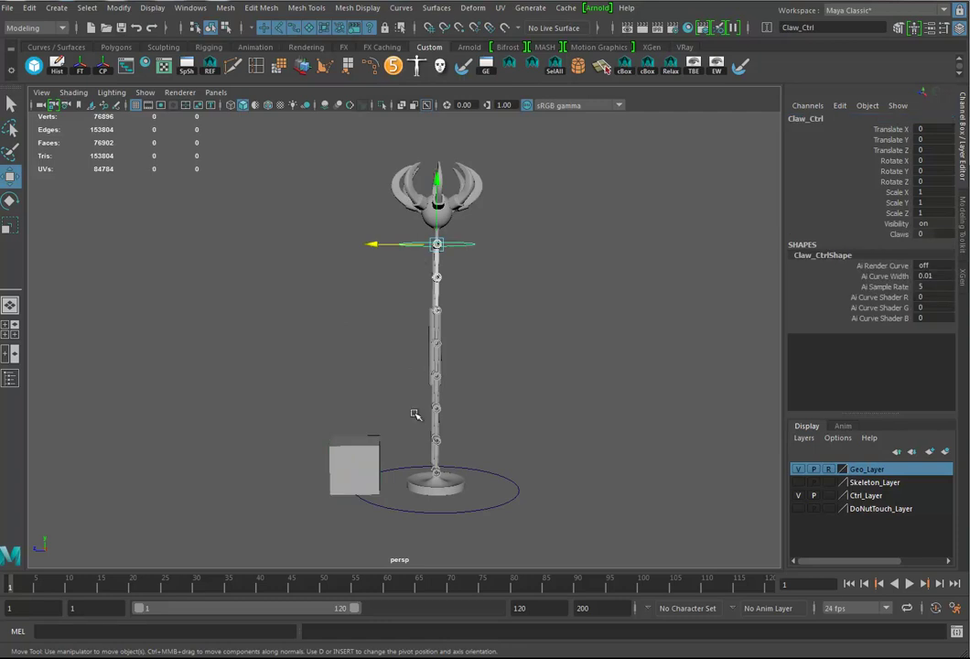
click(505, 485)
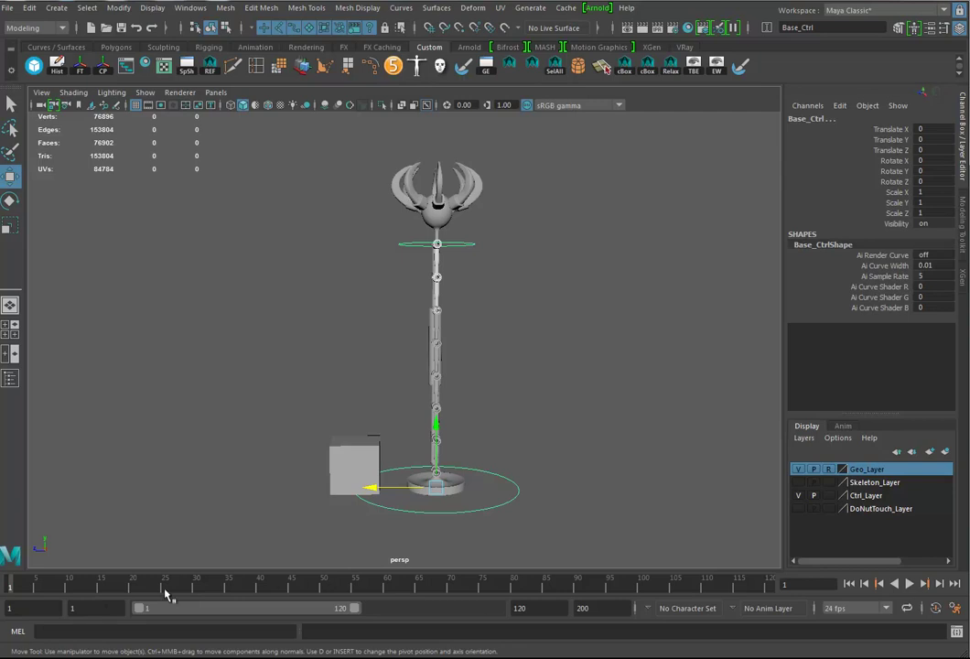
key(s)
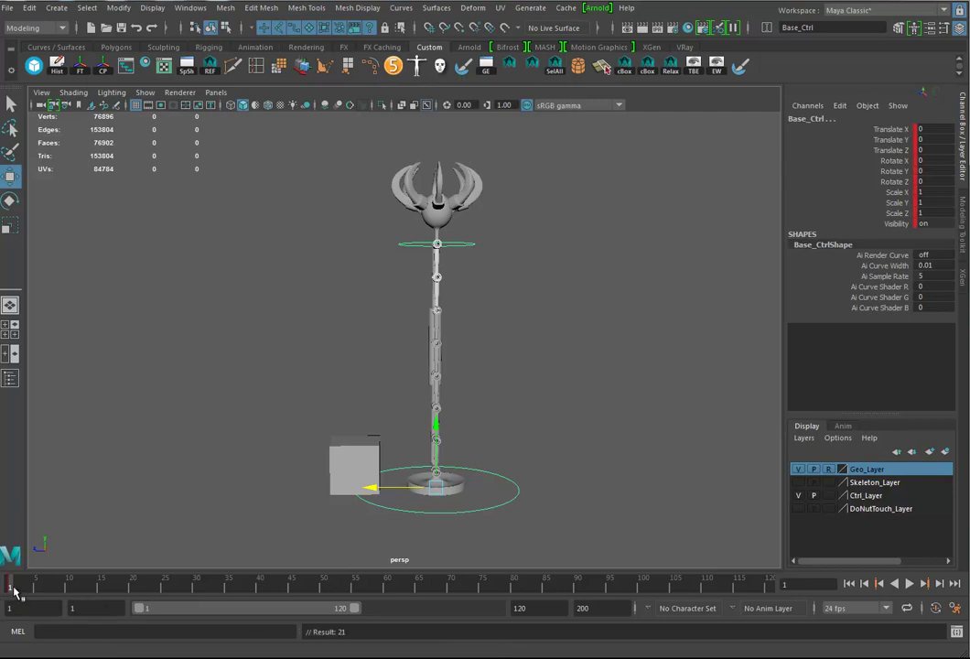
mouse_move(13, 586)
mouse_down()
mouse_move(140, 590)
mouse_move(108, 590)
mouse_move(132, 588)
mouse_up()
key(alt+v)
key(alt+v)
Step: Try moving Claw_Ctrl downward at frame 30 to test how the arm bends
click(409, 247)
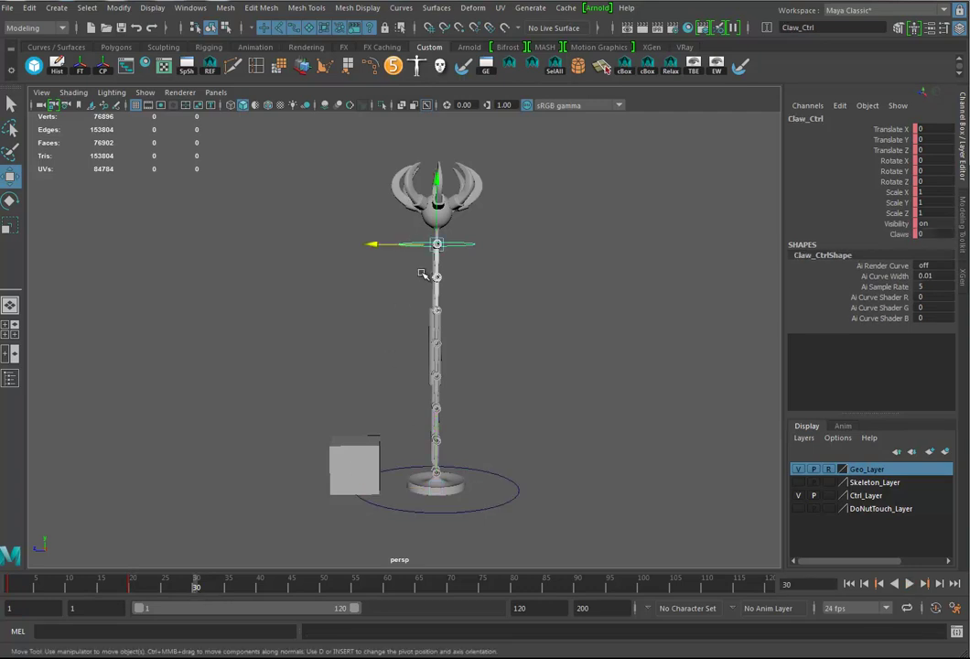
drag(428, 181, 513, 380)
key(ctrl+z)
Step: Return Geo_Layer to normal display and show Skeleton_Layer again
alt+right_drag(513, 380, 619, 397)
alt+middle_drag(620, 397, 504, 492)
click(411, 341)
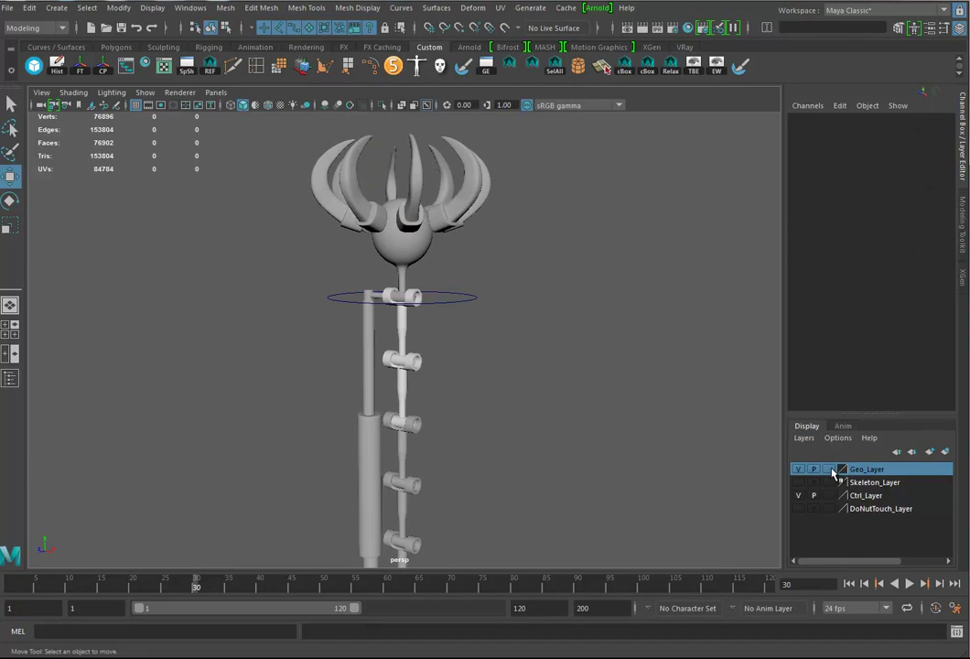
click(798, 482)
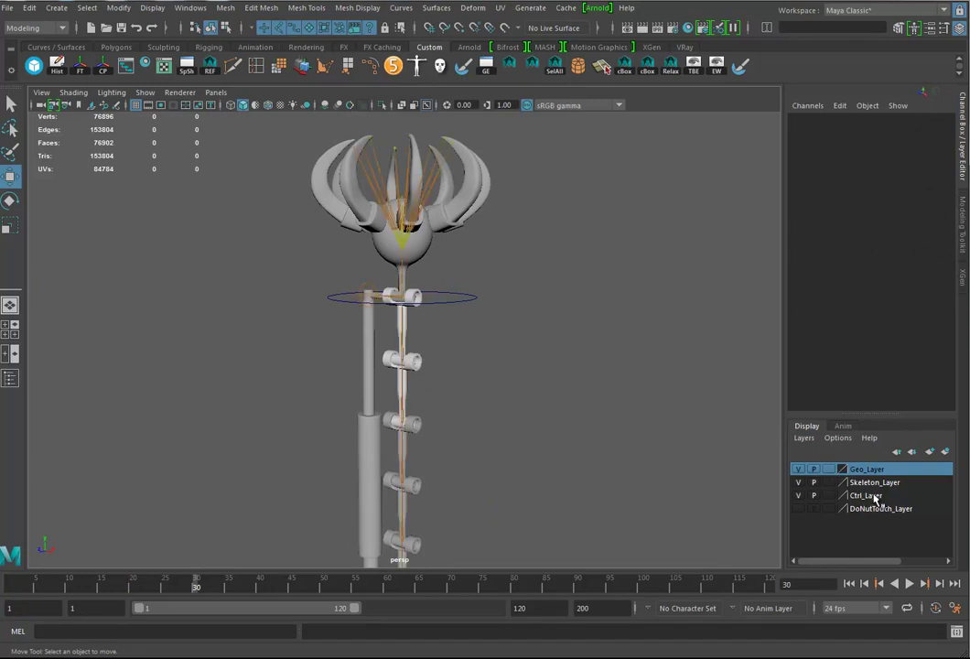
Step: Bind the Arm06 mesh to the Arm6 joint with Bind Skin, then restore the Modeling menu set
click(409, 331)
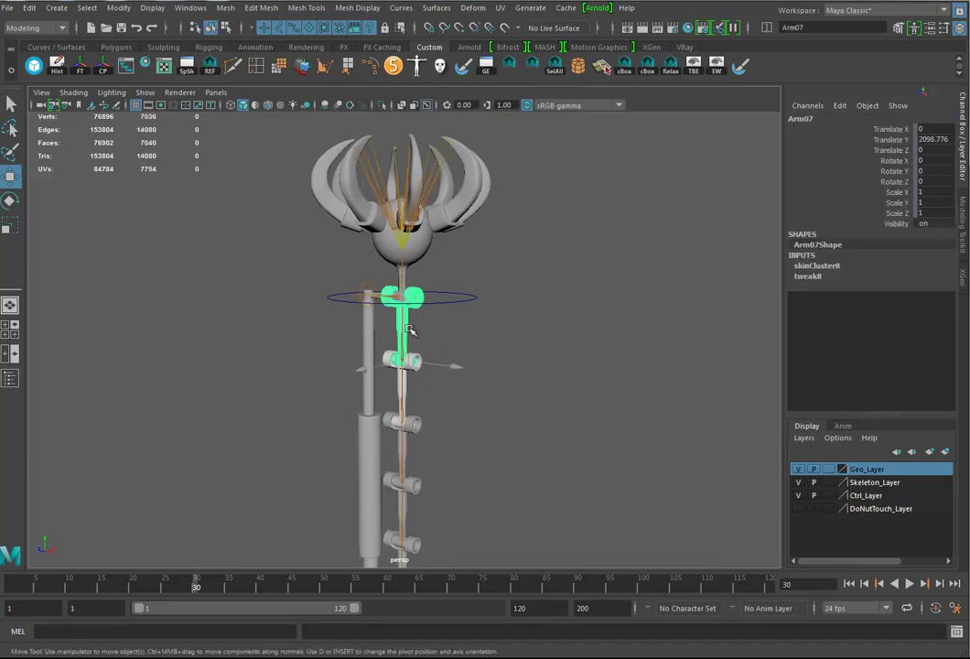
click(414, 371)
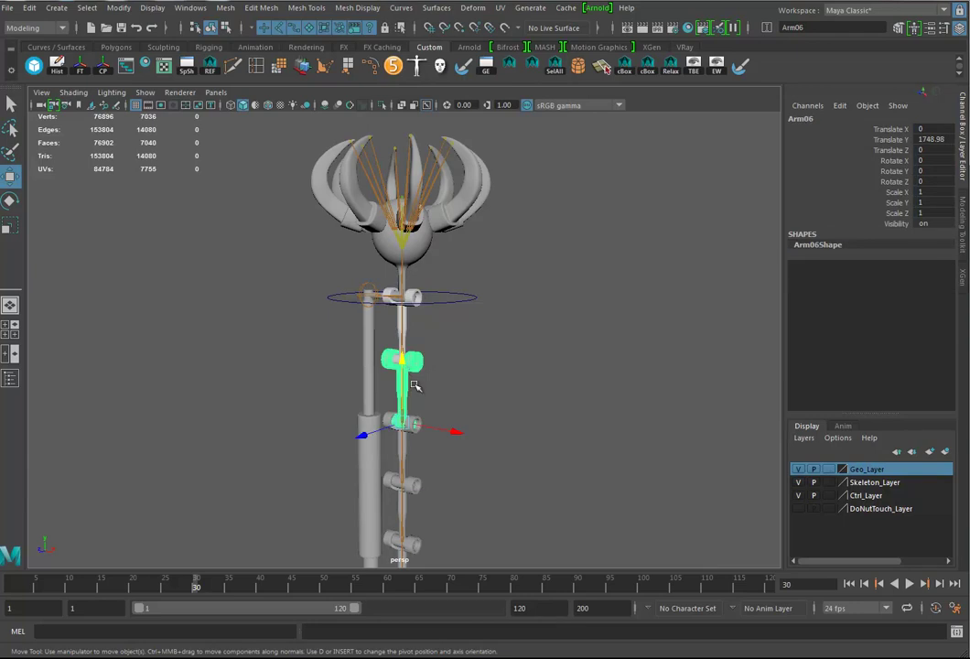
click(338, 323)
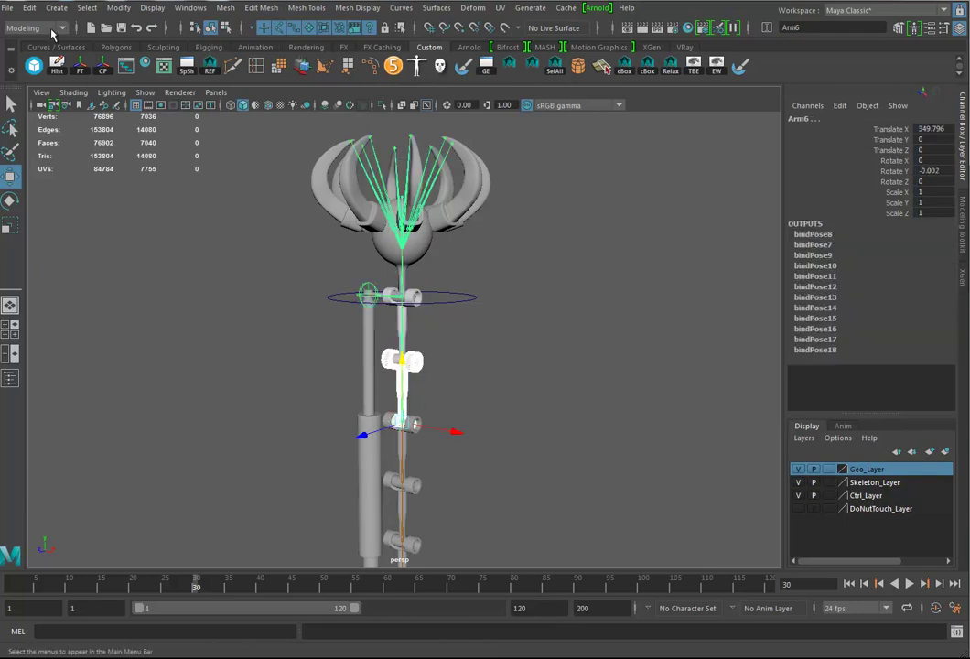
click(61, 29)
click(27, 57)
click(231, 9)
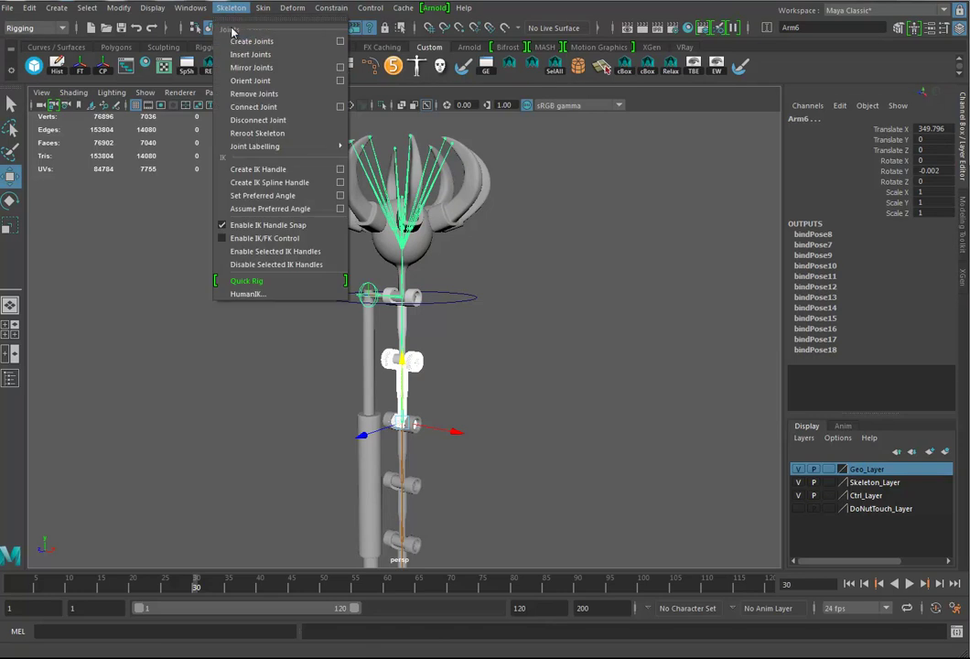
mouse_move(263, 9)
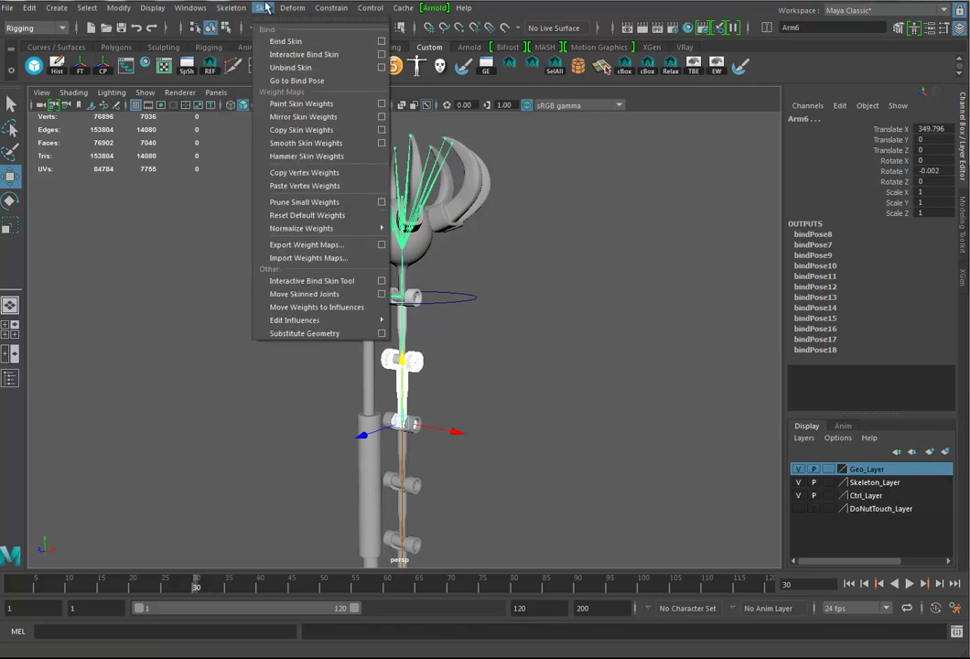
click(305, 40)
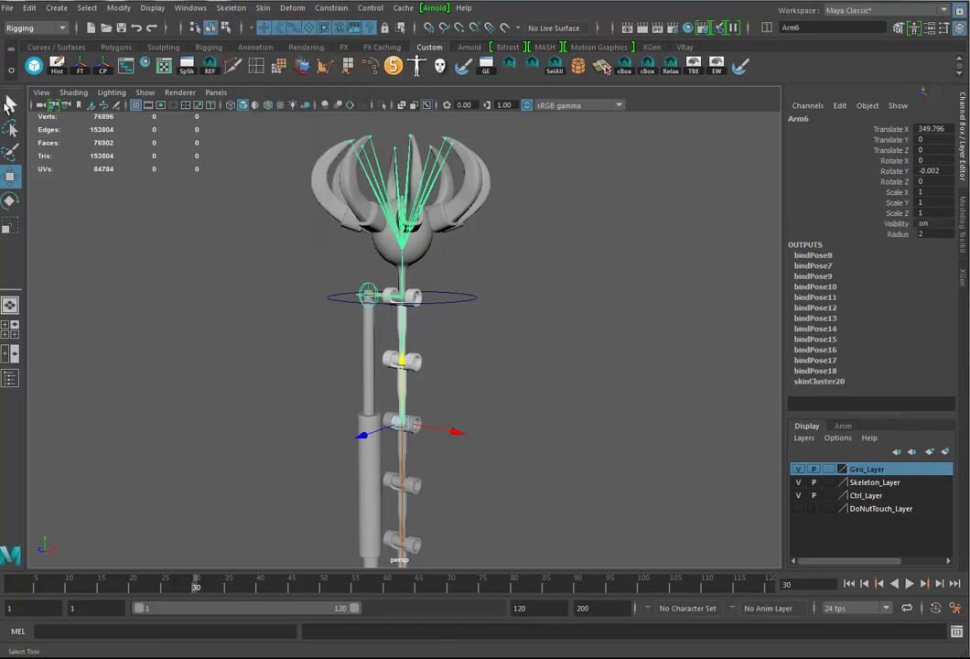
click(14, 29)
click(21, 41)
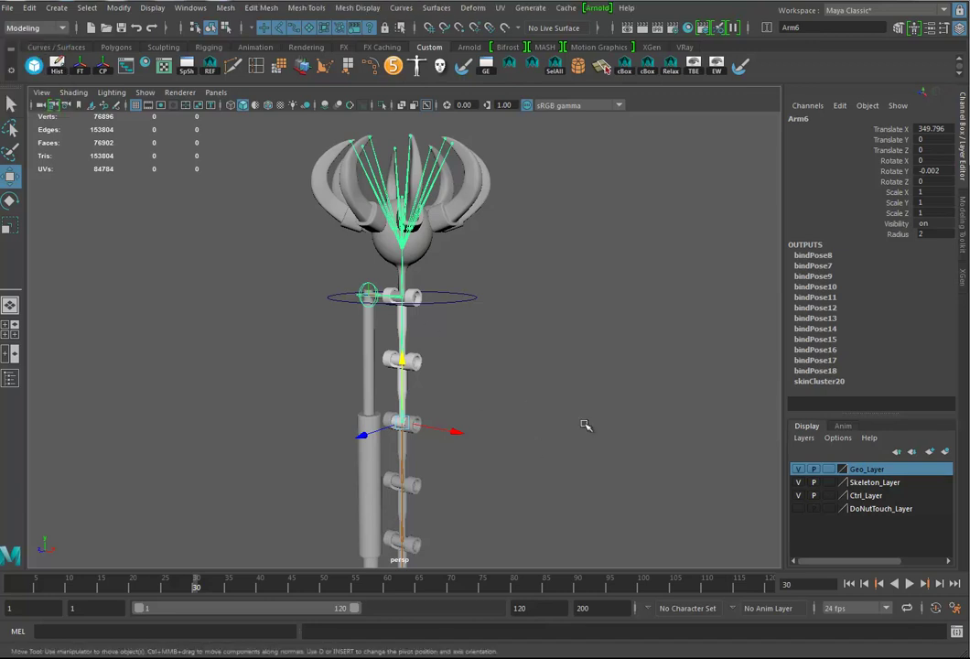
Step: Hide Skeleton_Layer and set Geo_Layer to reference display, leaving Ctrl_Layer visible
alt+middle_drag(580, 403, 597, 360)
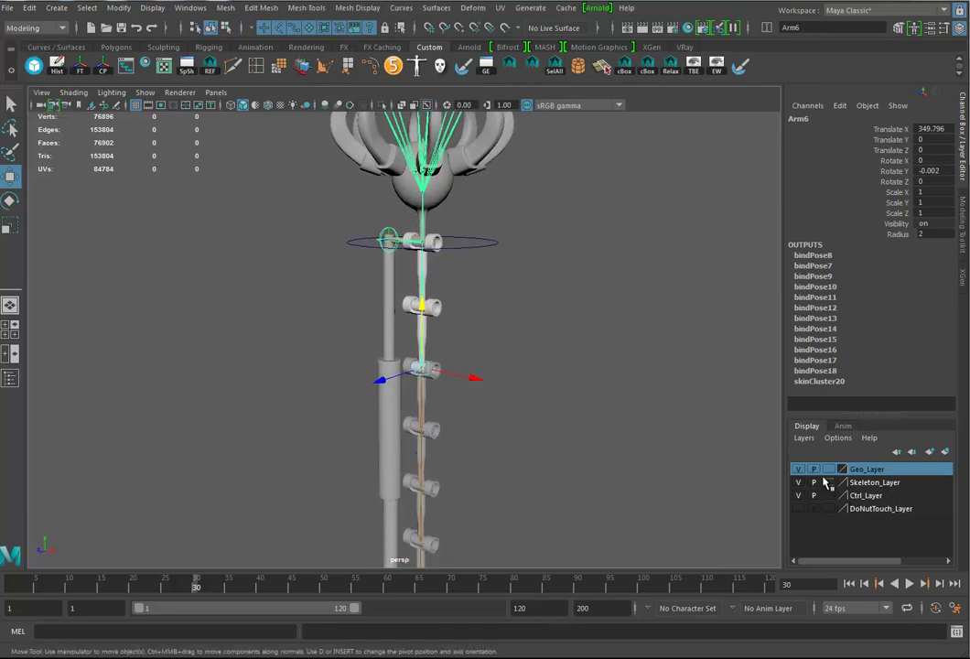
click(798, 495)
click(798, 495)
click(798, 482)
click(829, 469)
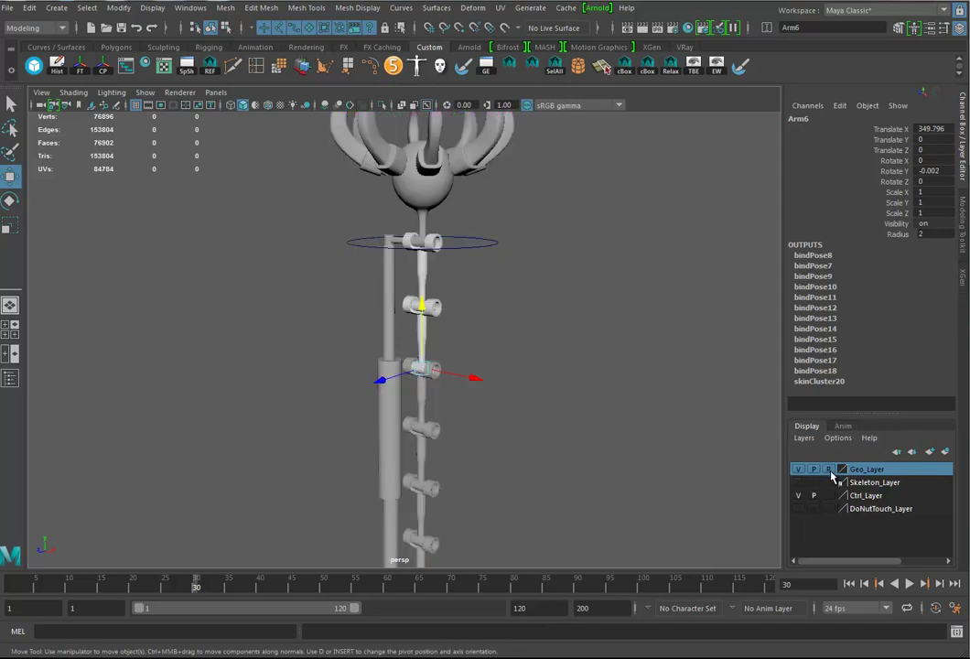
Step: Move Box01 along Z beside the arm's base, to Translate Z about -2018.7
alt+drag(546, 449, 449, 425)
click(373, 514)
drag(349, 548, 545, 538)
alt+drag(593, 464, 416, 378)
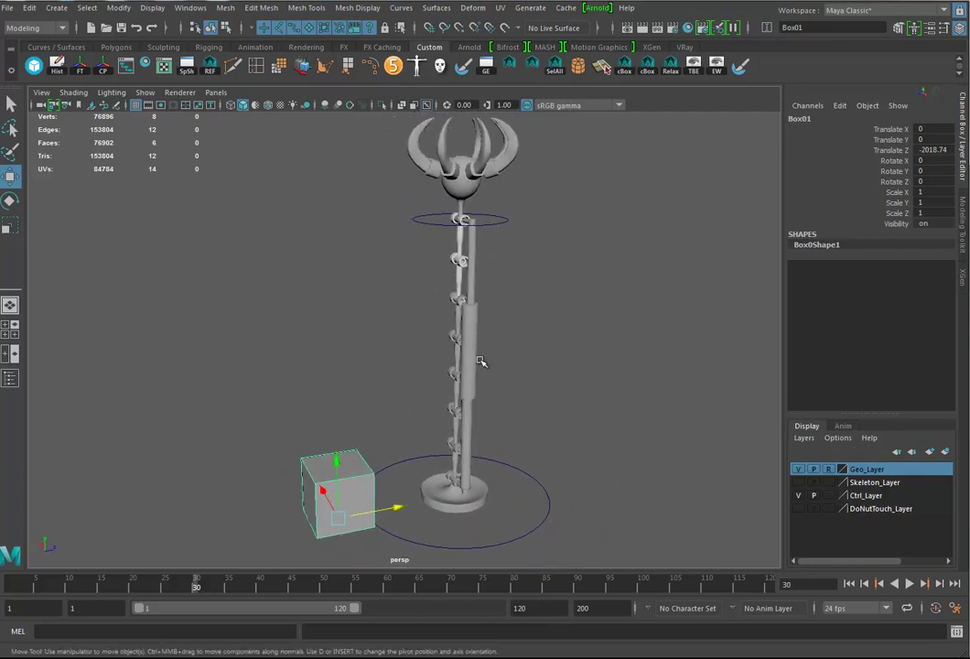
Step: Lower Claw_Ctrl at frame 30 to Translate Y about -1370.7
click(408, 455)
click(426, 231)
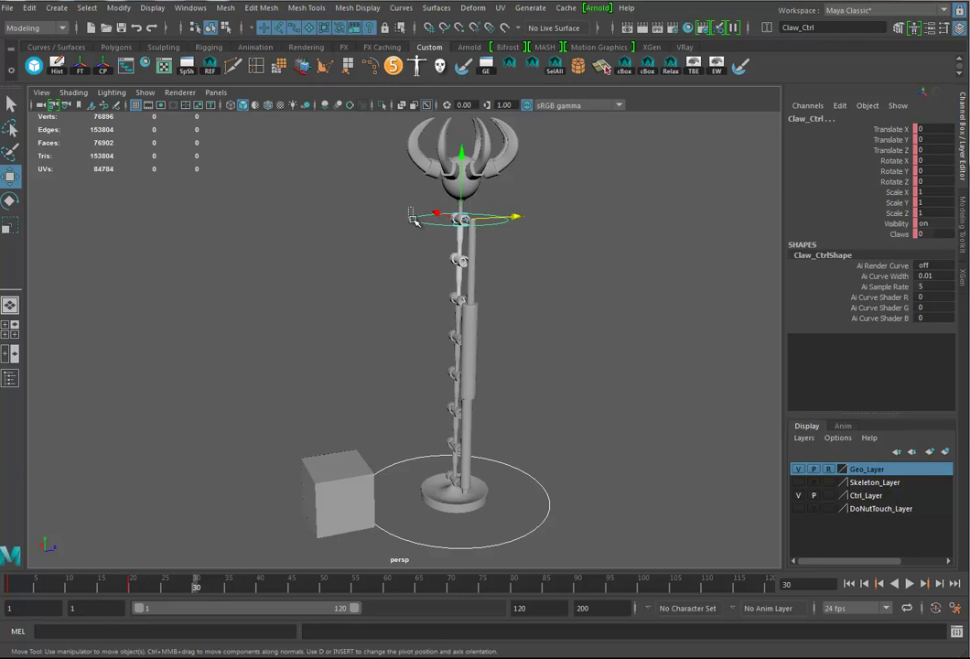
drag(459, 161, 339, 467)
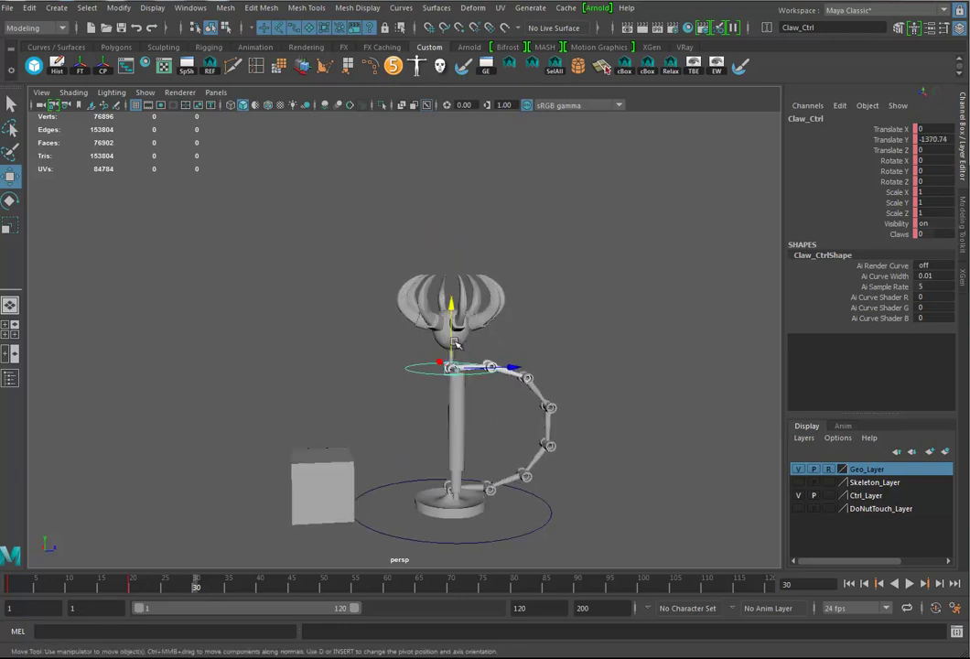
Step: Move Box01 closer to the base, to Translate Z about -1854, and freeze its transformations
click(339, 471)
drag(386, 509, 403, 510)
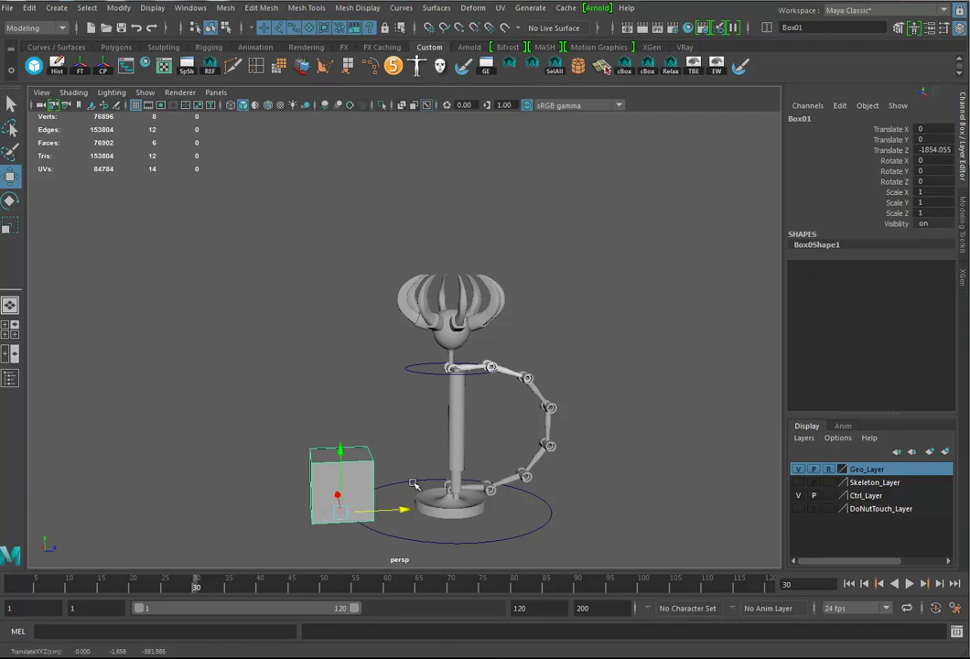
click(418, 361)
click(363, 483)
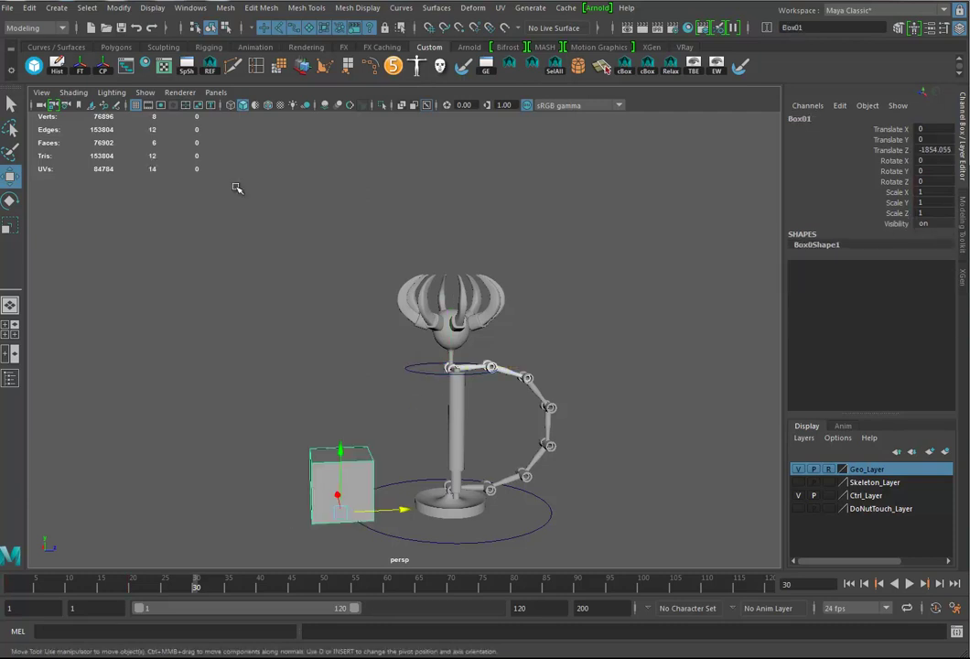
click(80, 66)
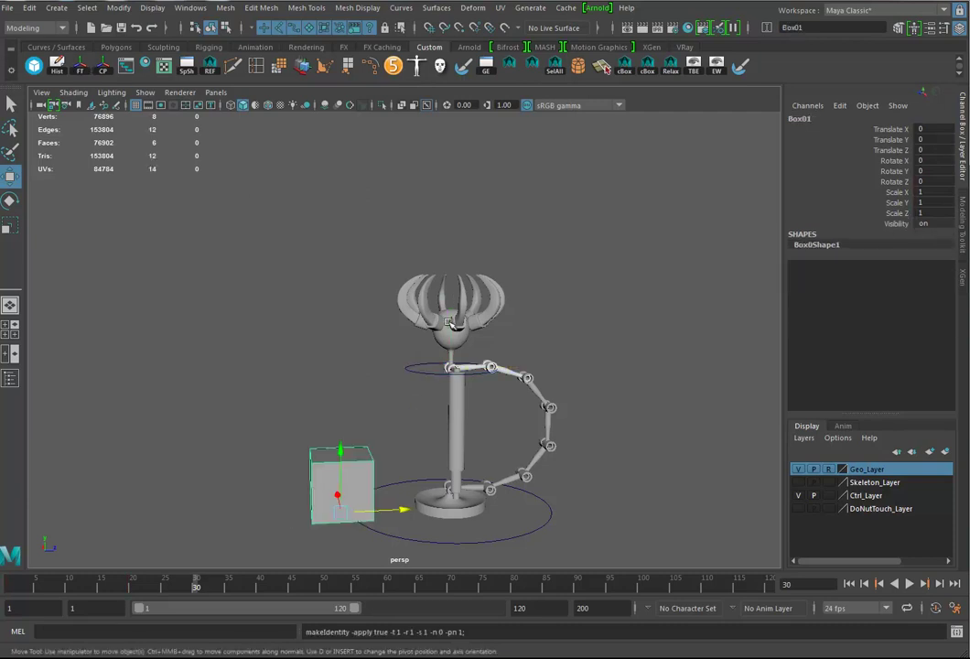
Step: Move Claw_Ctrl over the box to Translate Z about -953.8 and rotate it to -180 on X so the claw faces down
click(408, 377)
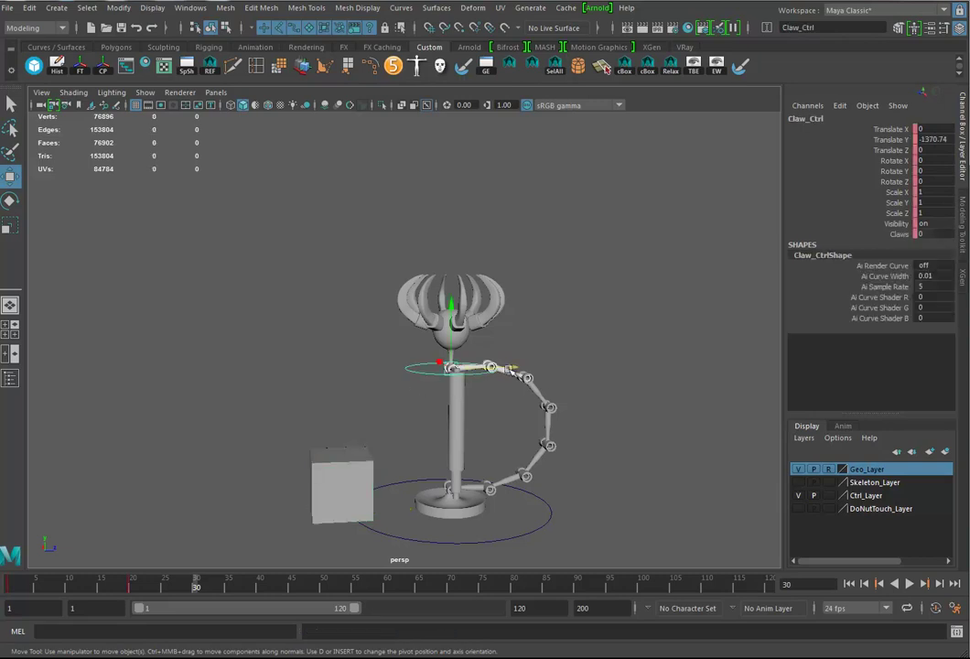
drag(520, 371, 419, 384)
key(e)
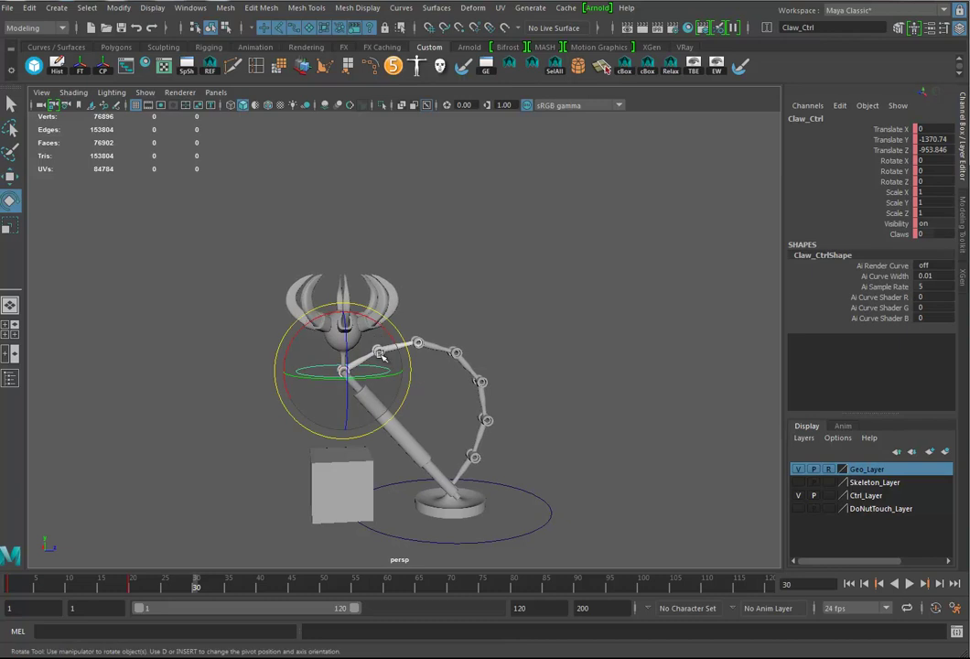
drag(385, 325, 258, 472)
key(ctrl+z)
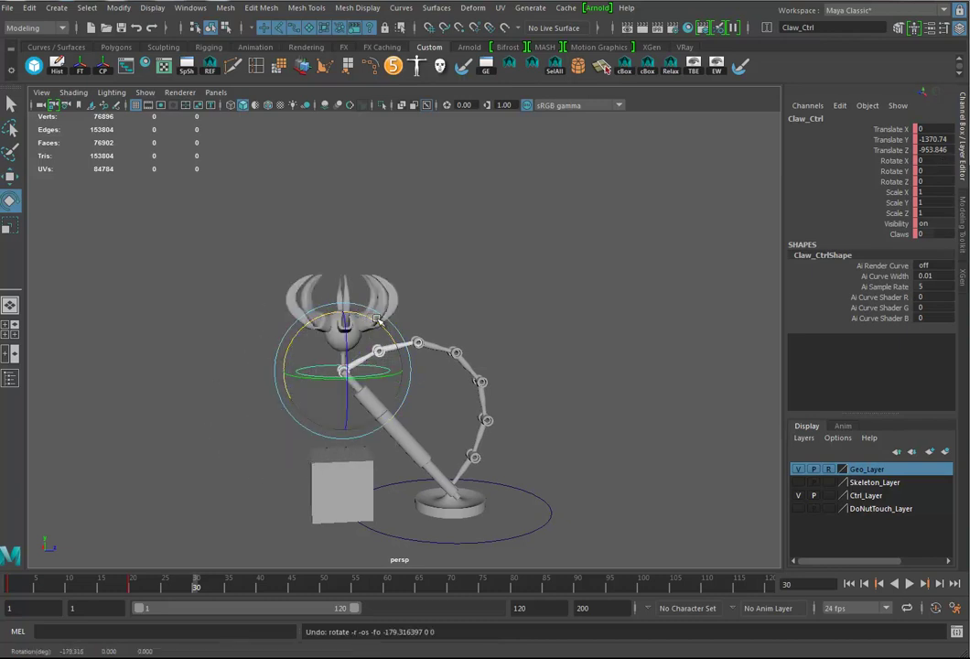
drag(385, 324, 221, 400)
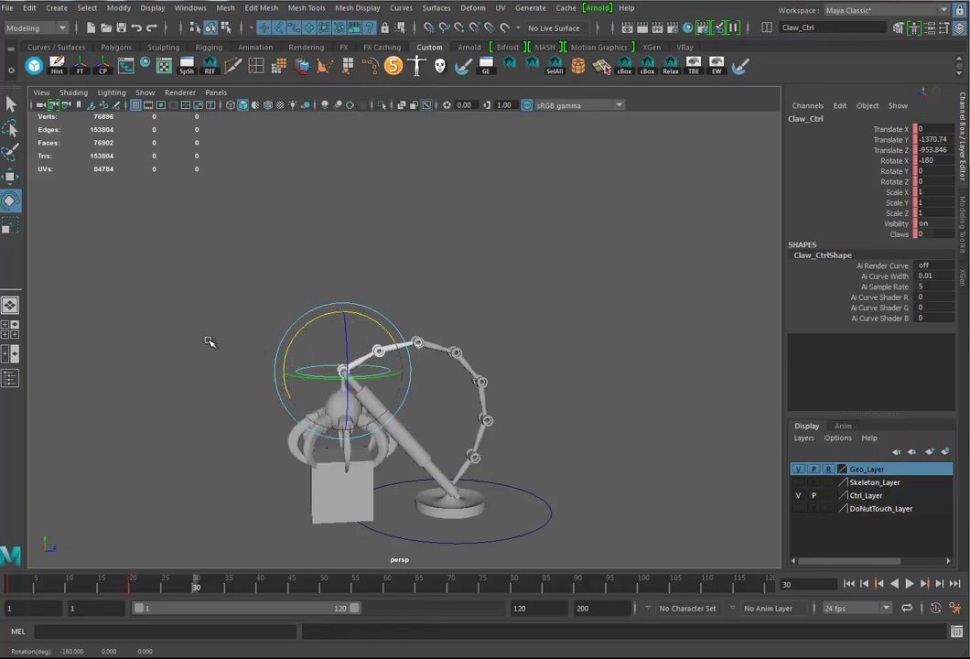
Step: Align Claw_Ctrl above the box in the side view, at Translate Y about -1413.6 and Translate Z about -982.9
key(w)
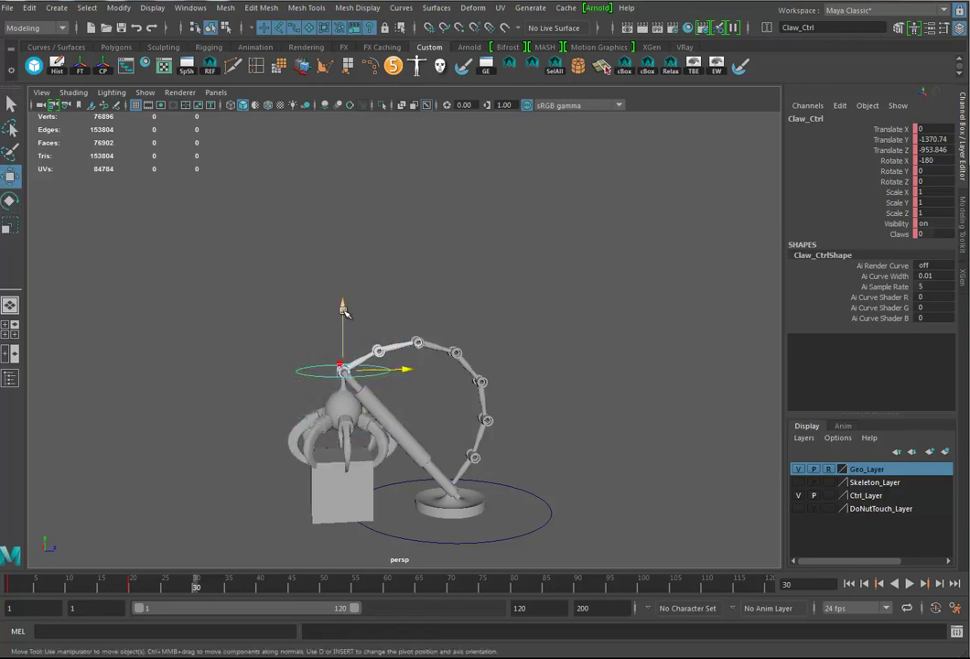
drag(345, 313, 344, 301)
key(space)
drag(356, 343, 427, 341)
scroll(493, 389, down, 5)
scroll(631, 158, up, 3)
scroll(475, 340, down, 2)
drag(366, 190, 368, 190)
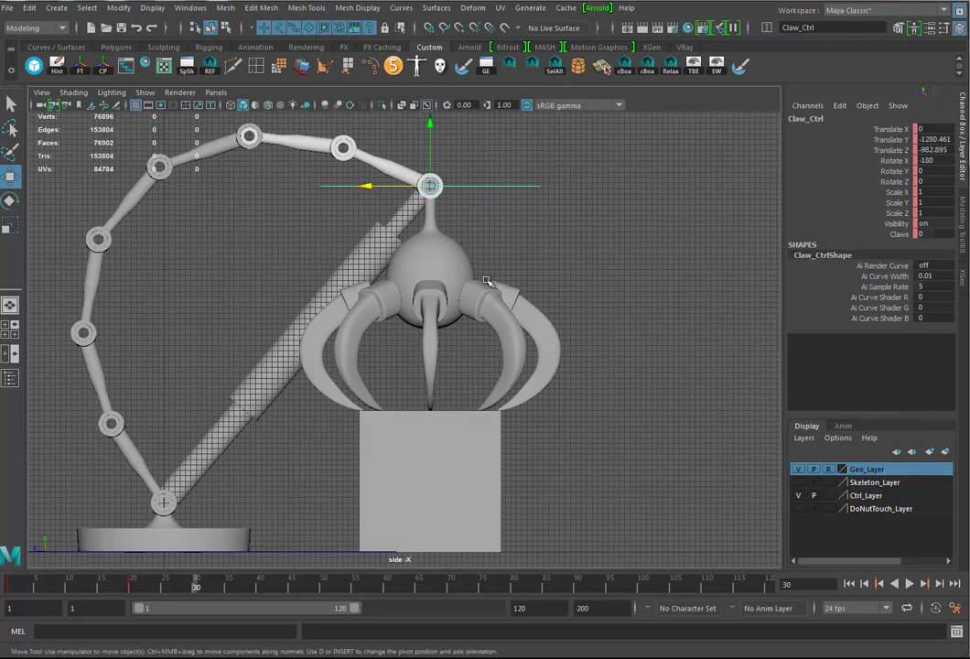
drag(430, 125, 426, 159)
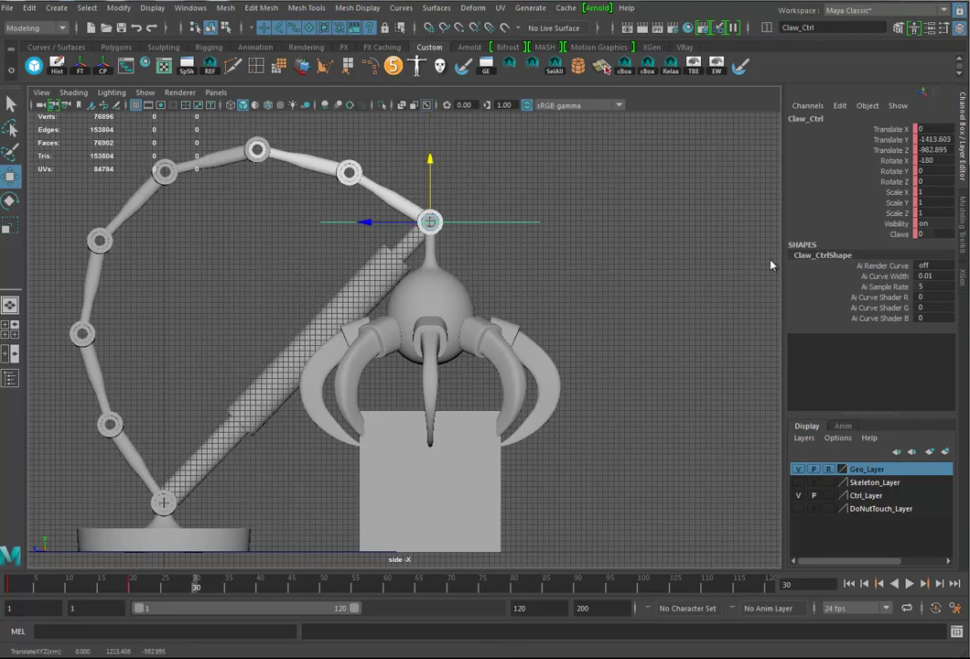
Step: Open the claws by setting Claw_Ctrl's Claws attribute to -4.8, and key Claw_Ctrl and Base_Ctrl at frame 30
click(897, 234)
middle_drag(680, 341, 618, 360)
mouse_move(655, 416)
middle_down()
mouse_move(659, 409)
mouse_move(640, 417)
middle_up()
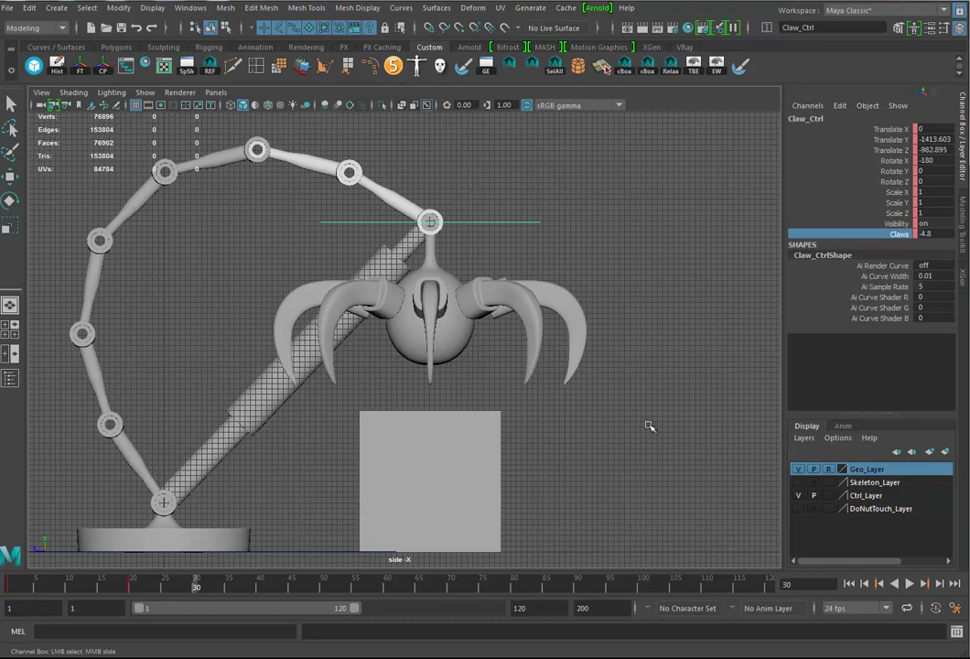
key(s)
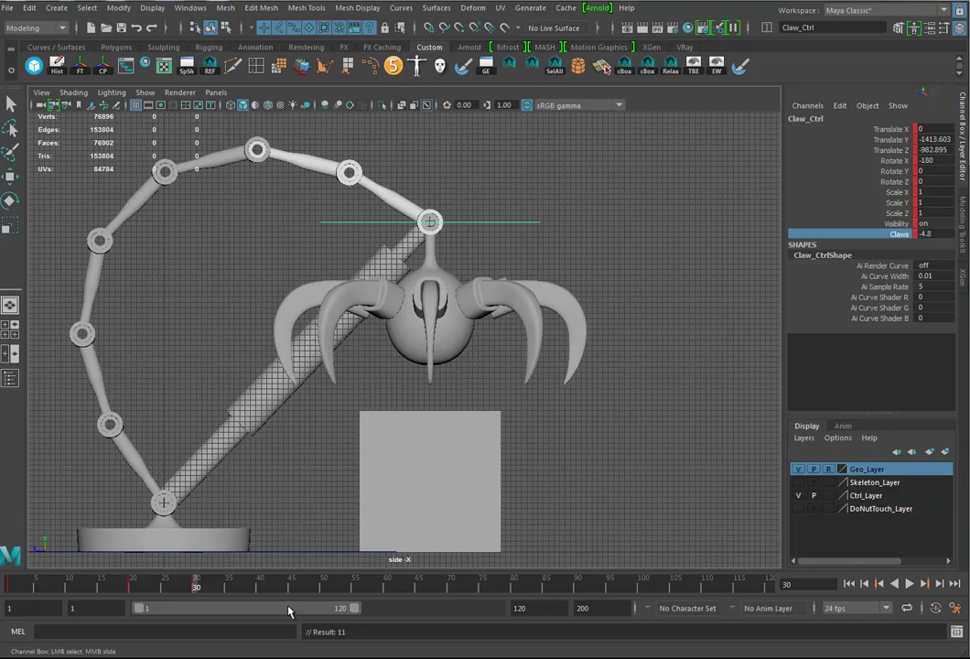
click(313, 542)
key(w)
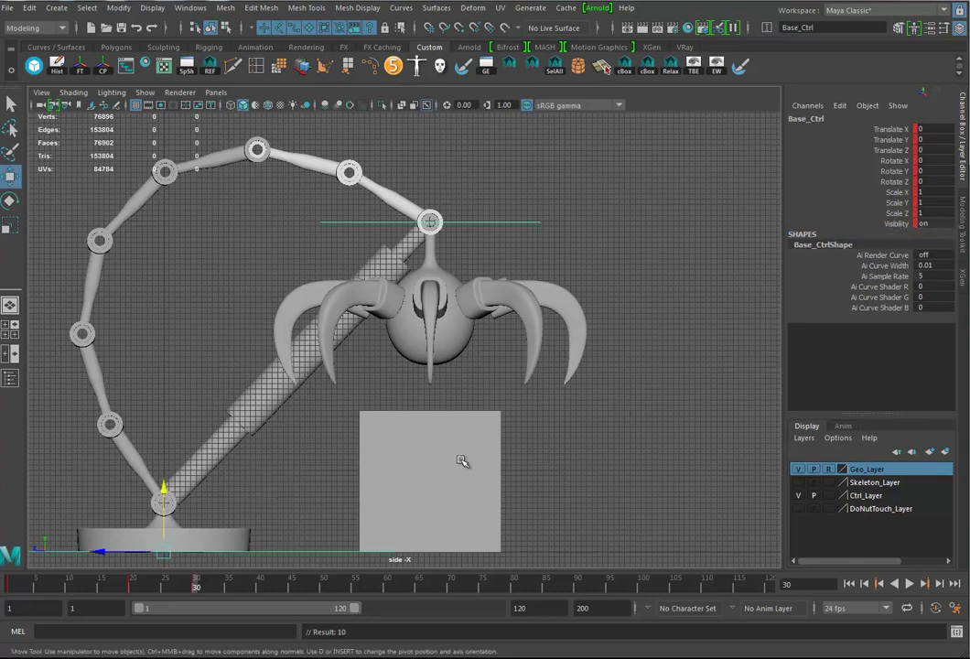
Step: Play back the animation in the perspective view to check the claw's descent, ending at frame 30
key(space)
click(476, 401)
alt+drag(498, 401, 583, 356)
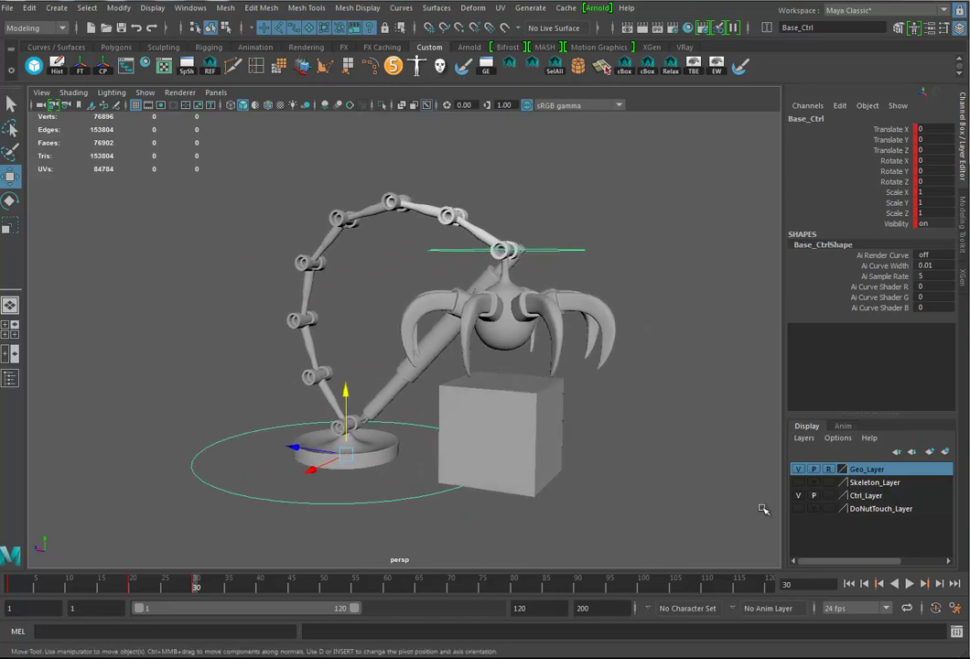
click(910, 590)
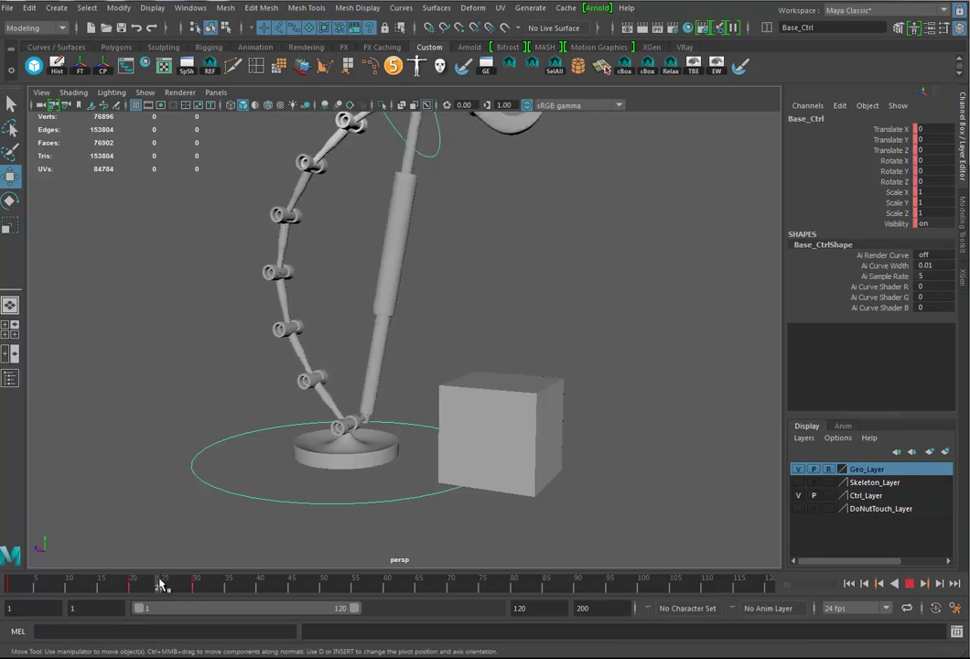
click(197, 582)
alt+right_drag(481, 407, 294, 426)
alt+drag(294, 426, 210, 546)
key(alt+v)
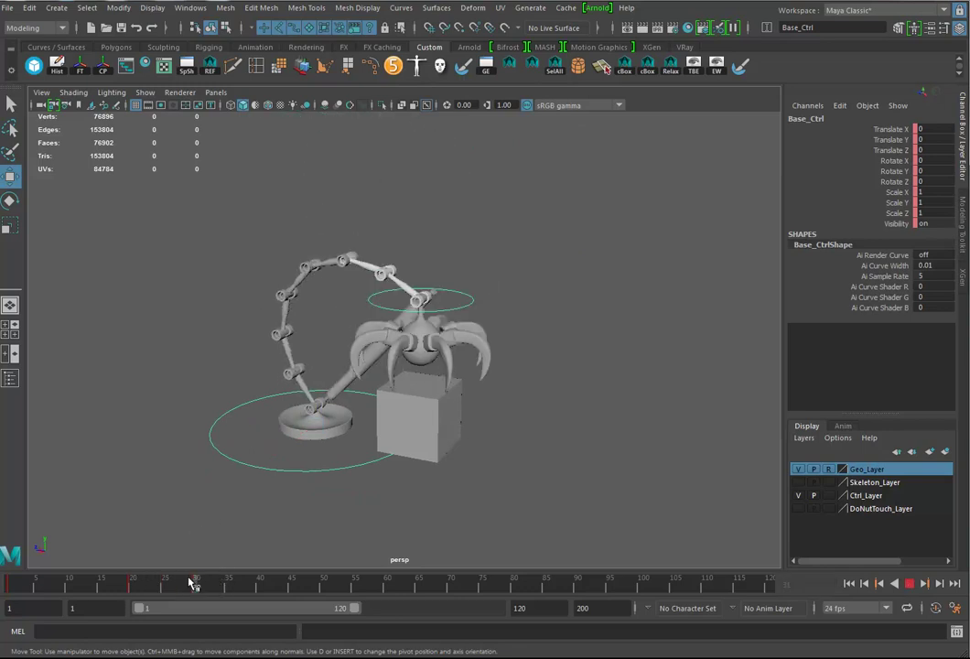
click(195, 583)
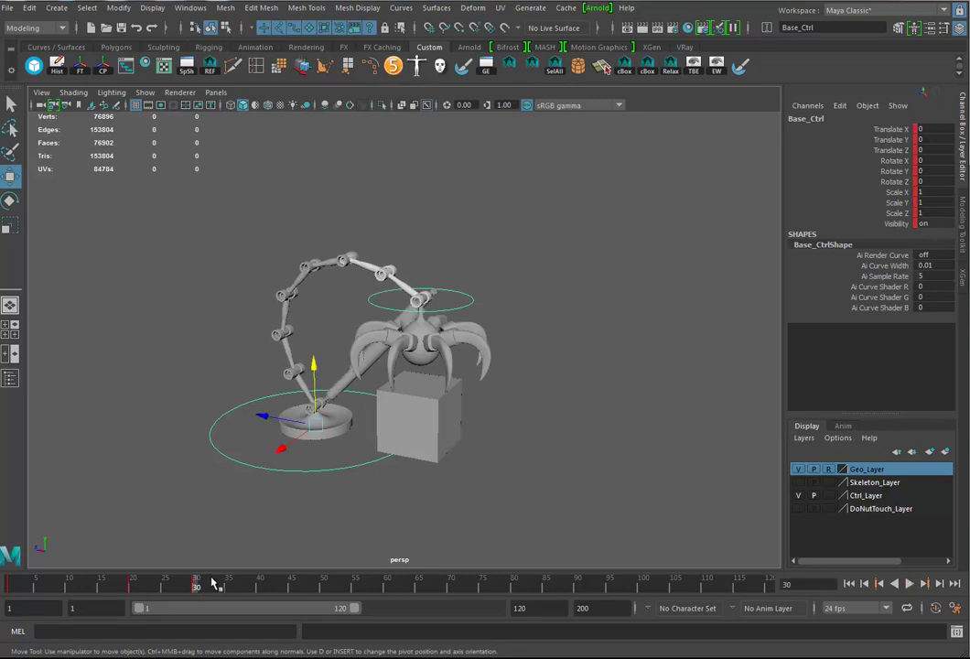
Step: Close the claws around the box at frame 35 by setting Claws to -0.3, and key Claw_Ctrl
drag(195, 588, 228, 585)
scroll(379, 449, up, 4)
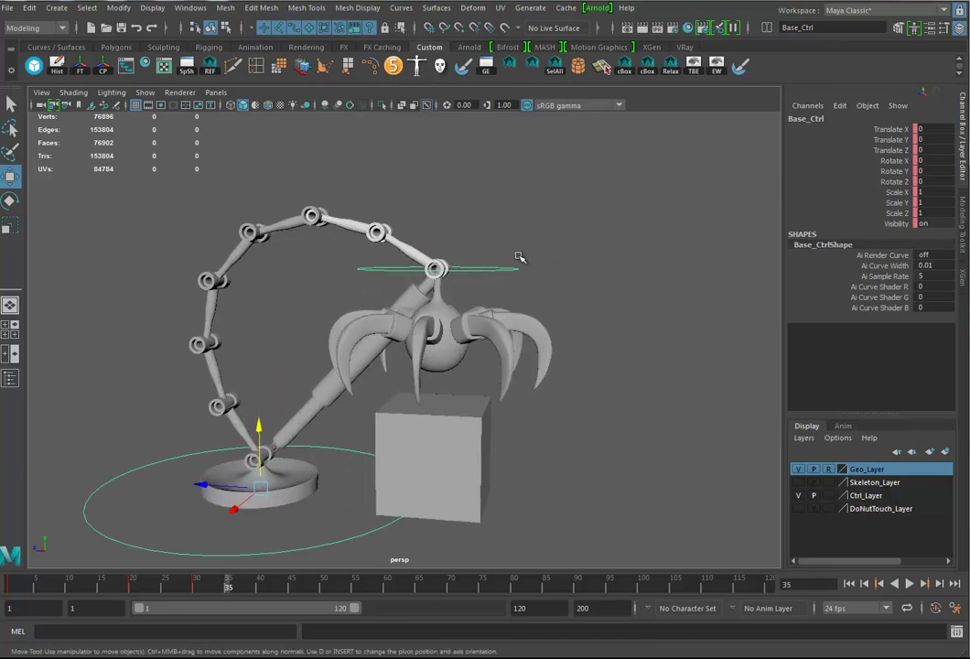
click(515, 273)
click(899, 234)
middle_drag(577, 321, 615, 321)
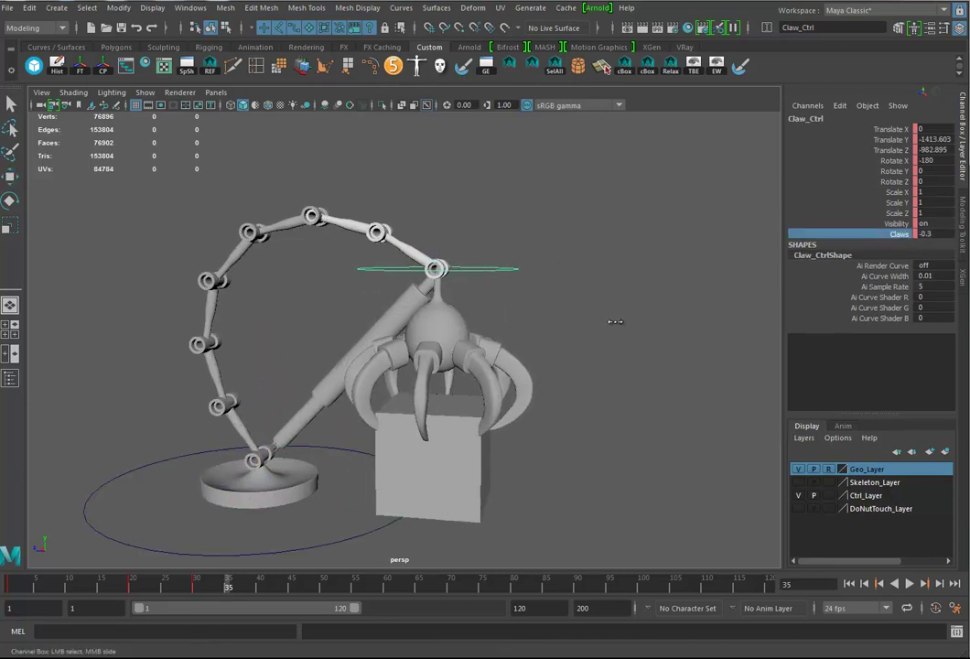
alt+drag(614, 327, 521, 378)
key(s)
Step: Raise Claw_Ctrl above the box at frame 45, to Translate Y about -922 and Translate Z about -981.4
drag(226, 588, 292, 589)
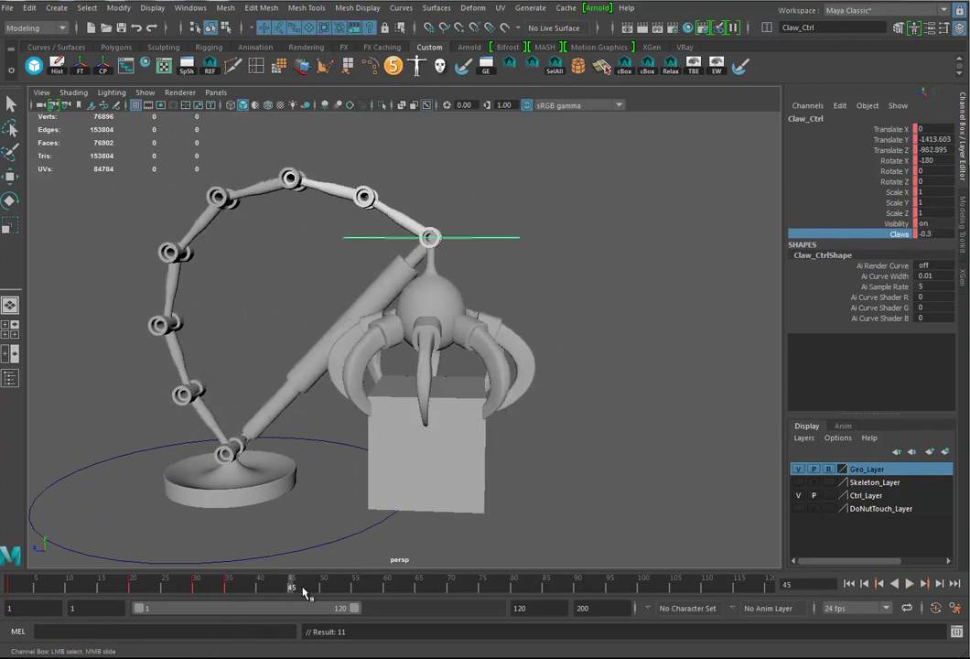
alt+drag(549, 427, 459, 325)
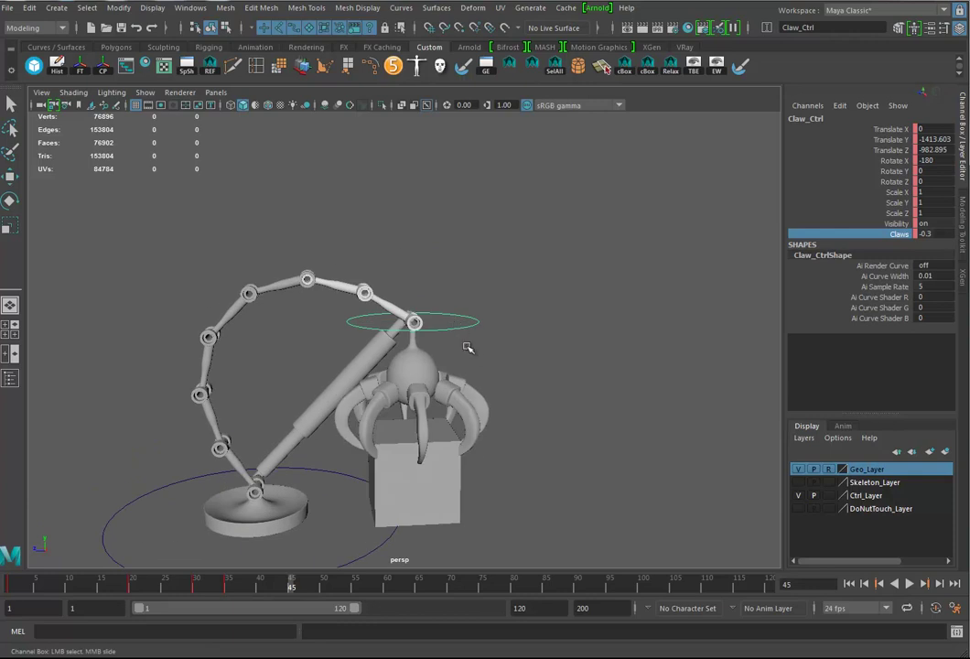
key(w)
drag(419, 266, 404, 180)
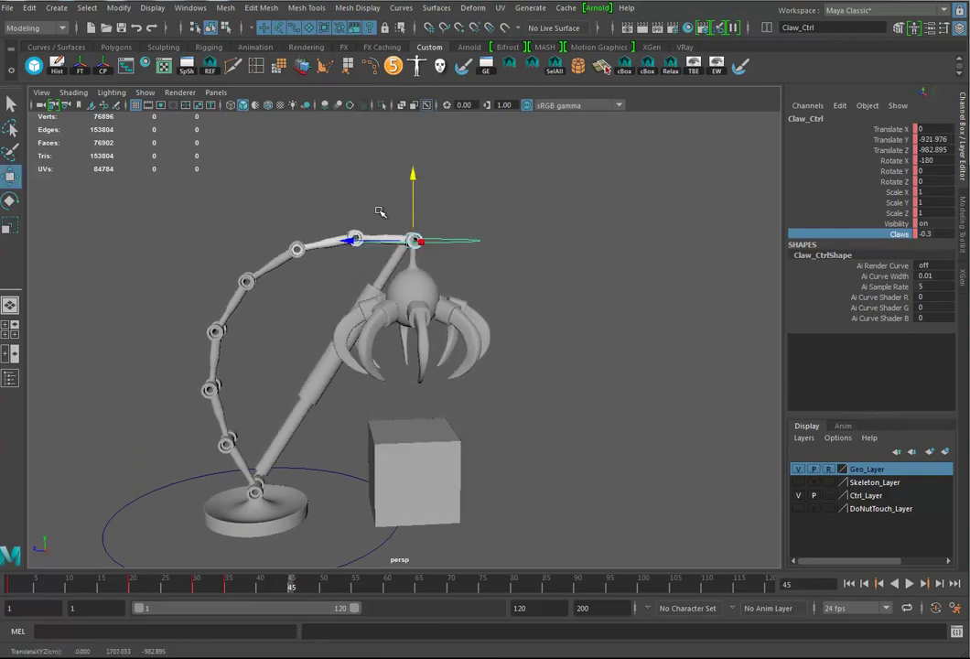
mouse_move(358, 241)
mouse_down()
mouse_move(274, 240)
mouse_move(353, 242)
mouse_up()
mouse_move(403, 313)
alt+mouse_down()
mouse_move(375, 362)
mouse_move(406, 313)
alt+mouse_up()
alt+drag(407, 190, 446, 313)
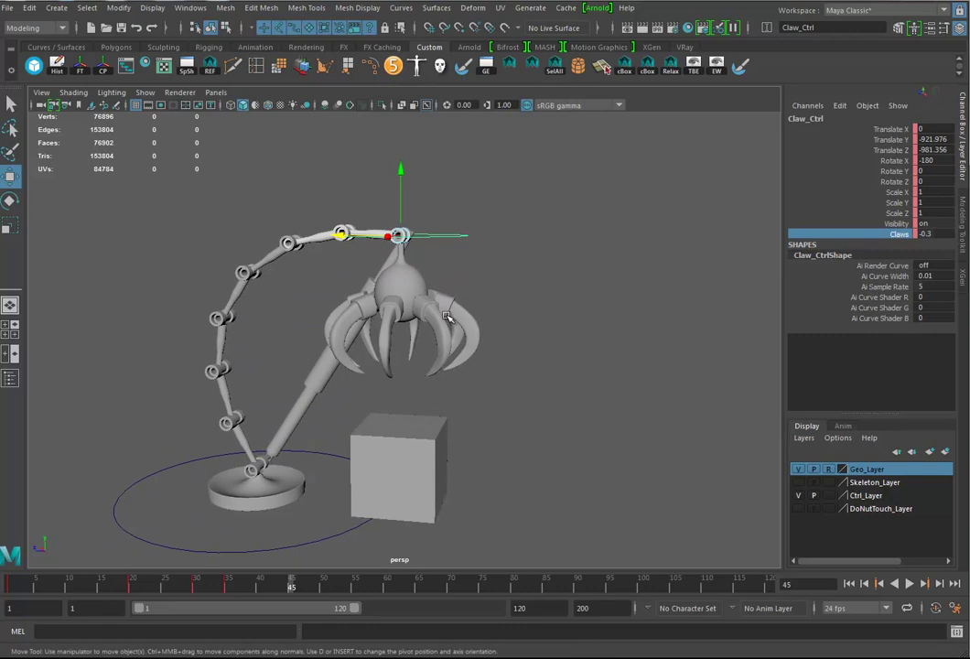
Step: Key Claw_Ctrl in its raised pose and key Base_Ctrl at frame 45
alt+drag(485, 345, 400, 287)
alt+drag(639, 322, 411, 268)
alt+drag(291, 281, 499, 392)
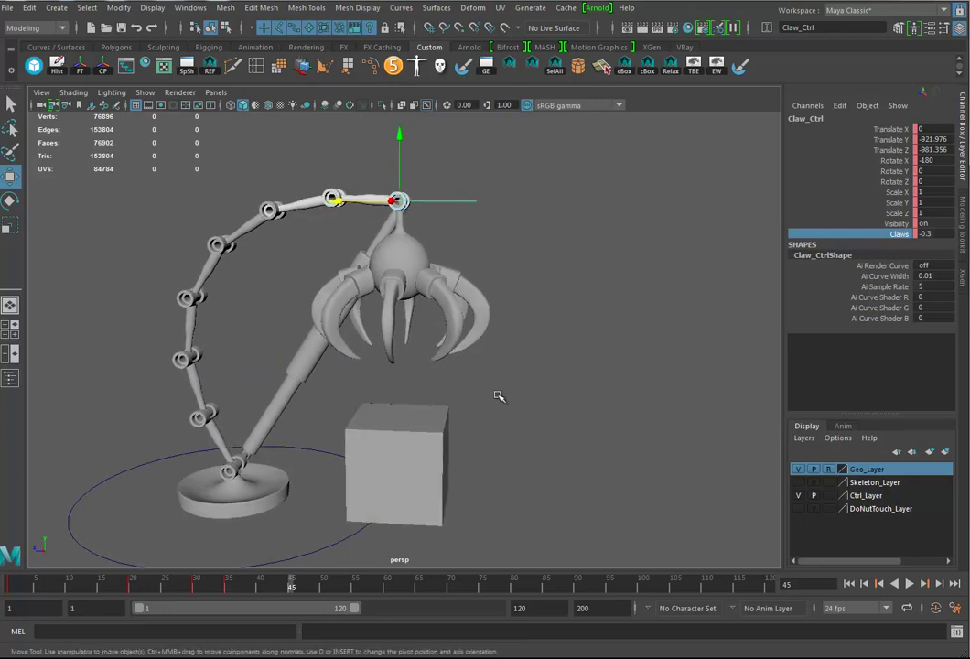
key(s)
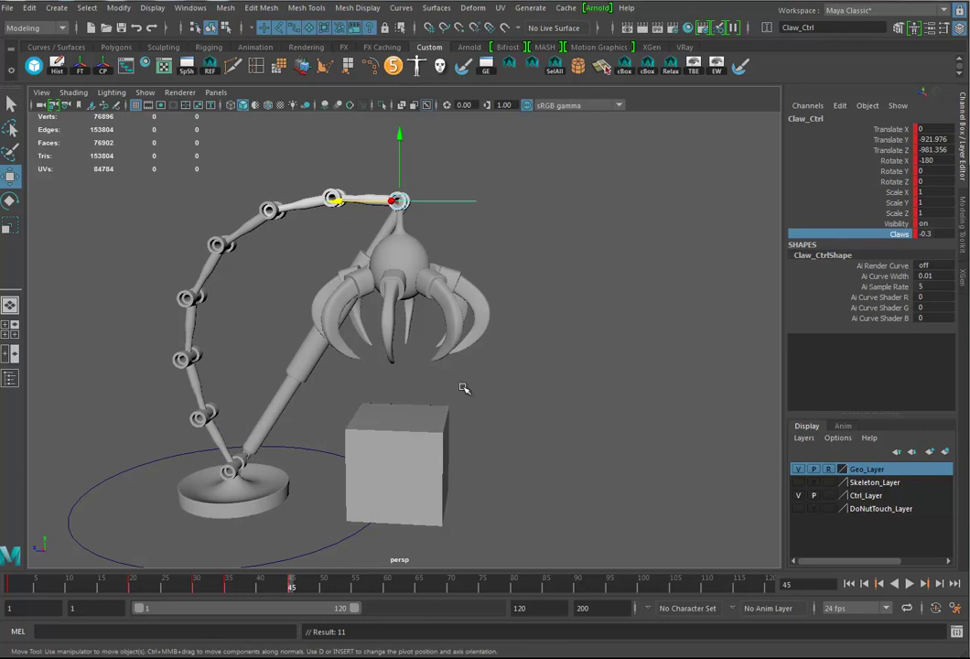
click(312, 448)
key(s)
Step: Play back the animation in the perspective view to check the claw's grip and lift, ending at frame 45
key(alt+v)
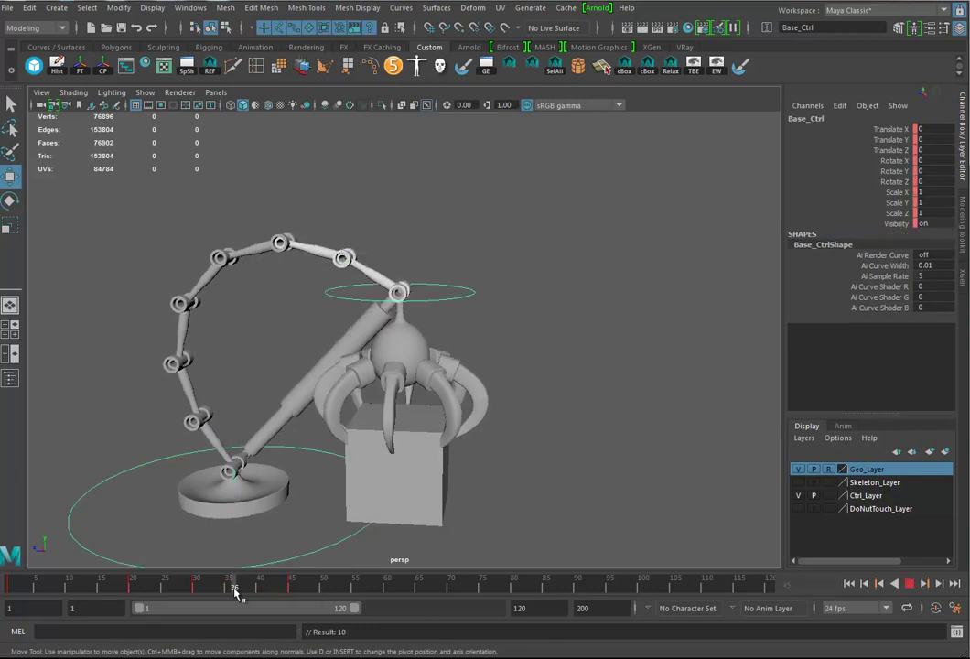
key(alt+v)
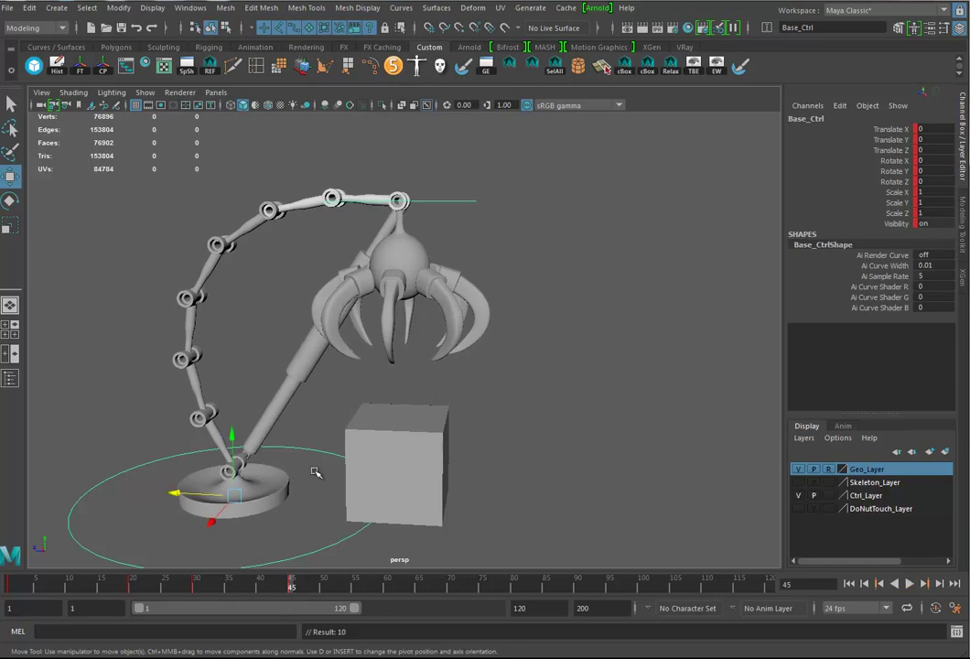
alt+drag(501, 506, 513, 445)
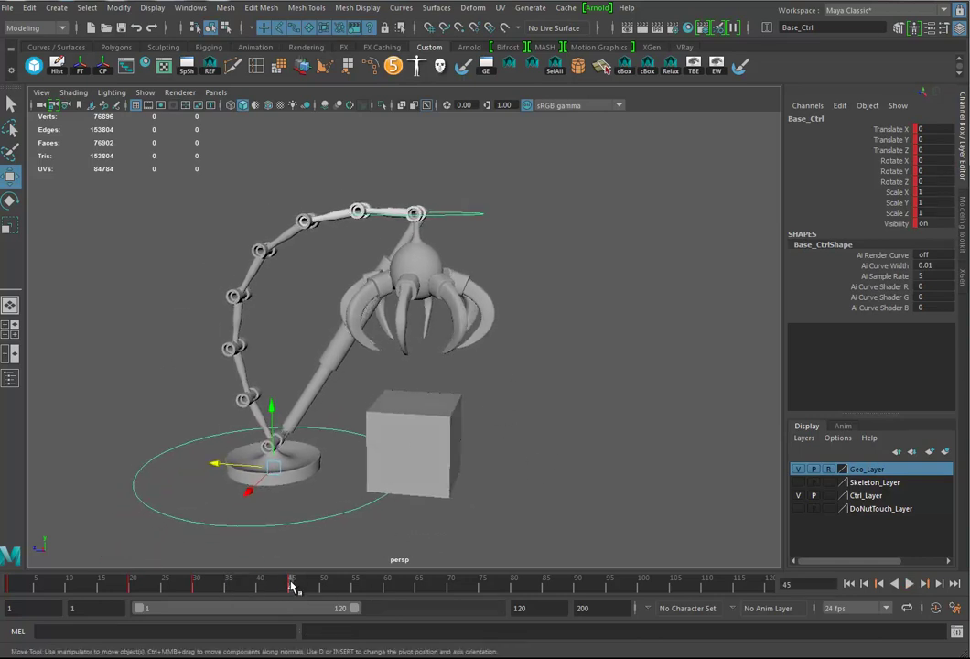
key(alt+v)
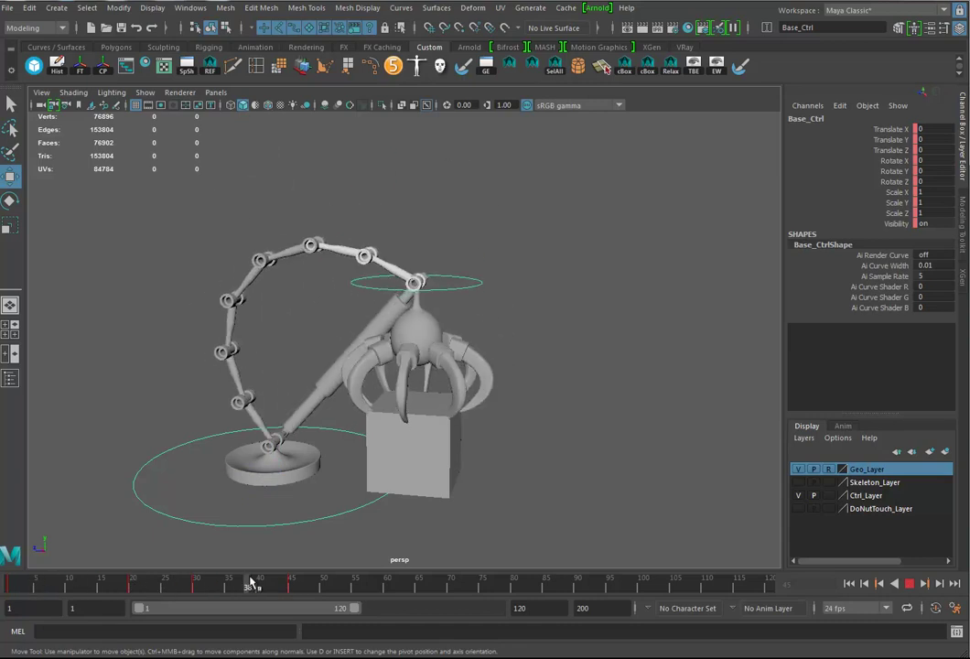
key(alt+v)
Step: Key Base_Ctrl at frame 35, where the claws close around the box
alt+drag(395, 499, 550, 363)
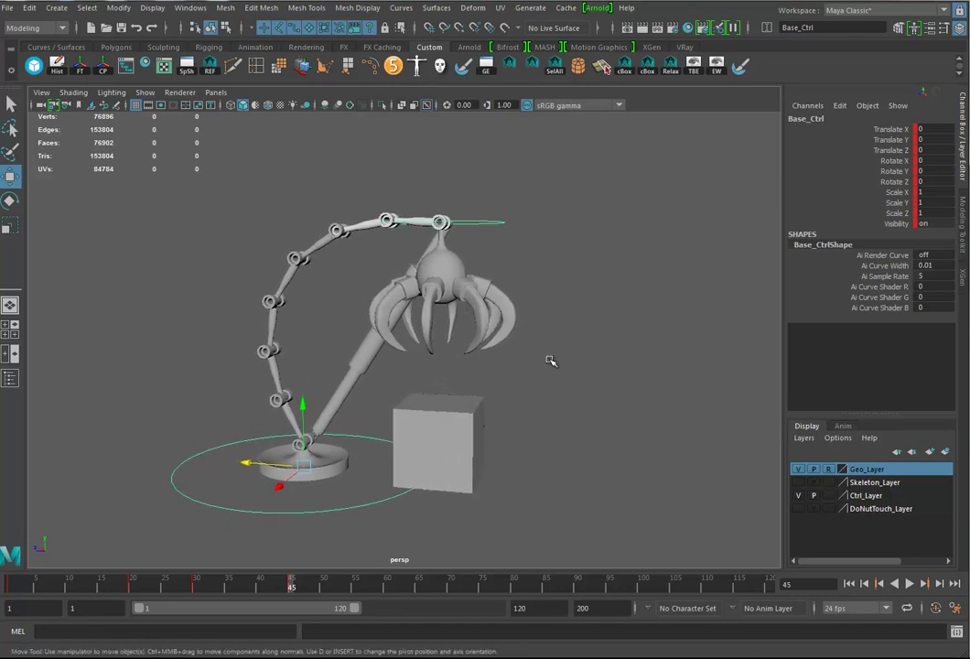
drag(311, 574, 229, 593)
key(s)
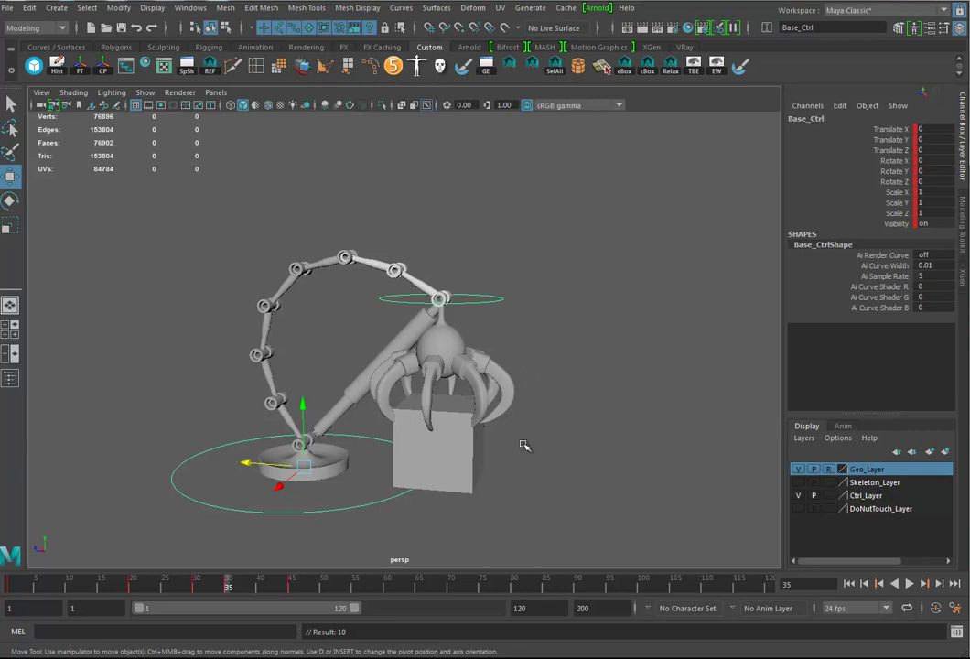
Step: Duplicate Box01 in place and parent the copy to Claw_Ctrl
click(472, 464)
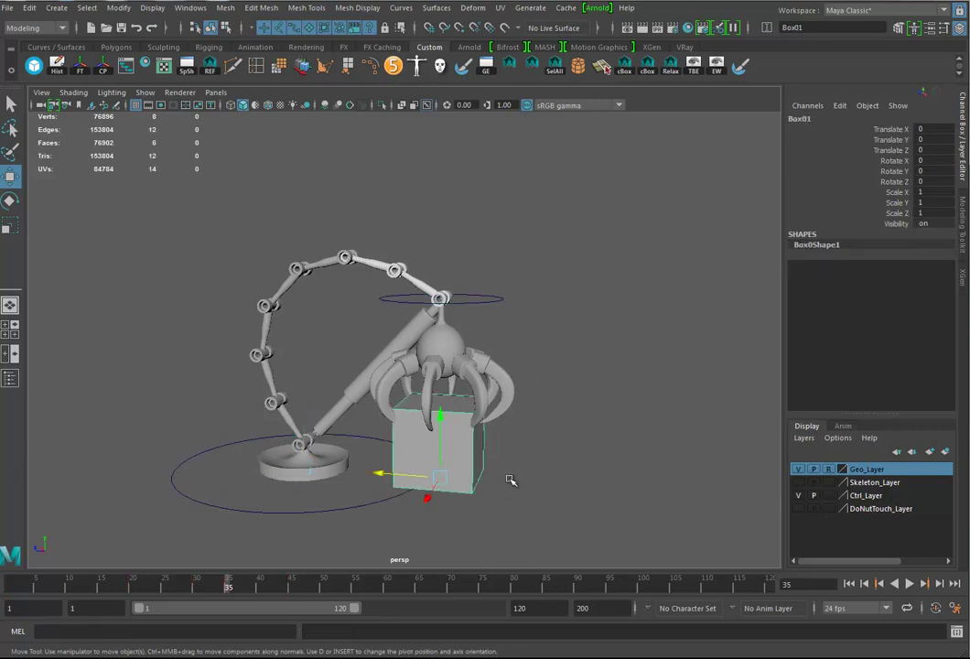
key(ctrl+d)
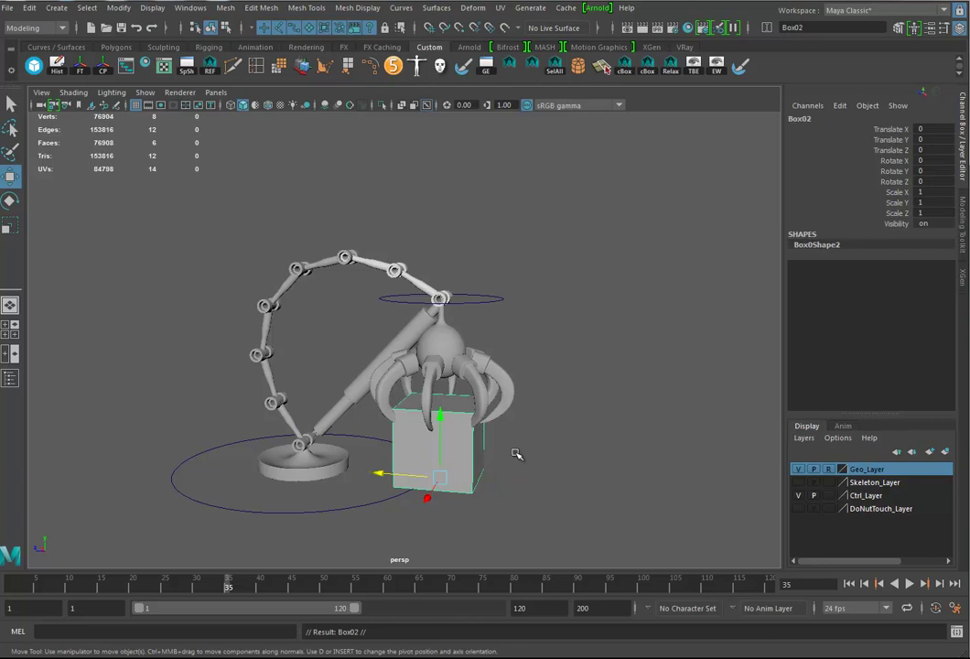
click(488, 300)
key(ctrl+z)
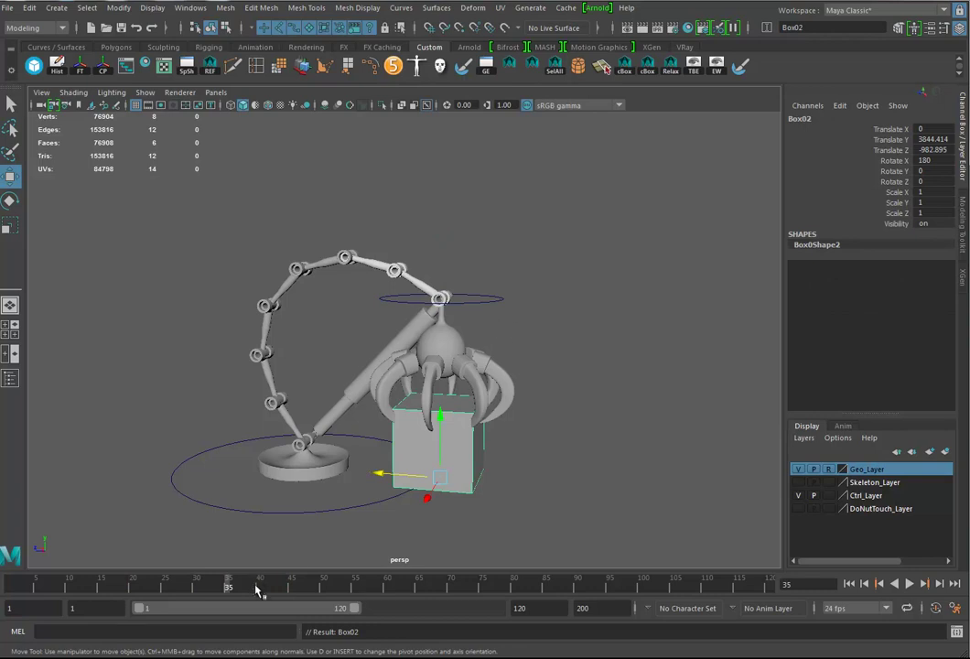
Step: Key the duplicated box's Visibility as on at frame 35
mouse_move(230, 593)
mouse_down()
mouse_move(184, 586)
mouse_move(384, 585)
mouse_move(106, 583)
mouse_move(211, 582)
mouse_move(152, 575)
mouse_move(260, 587)
mouse_move(229, 582)
mouse_up()
click(900, 224)
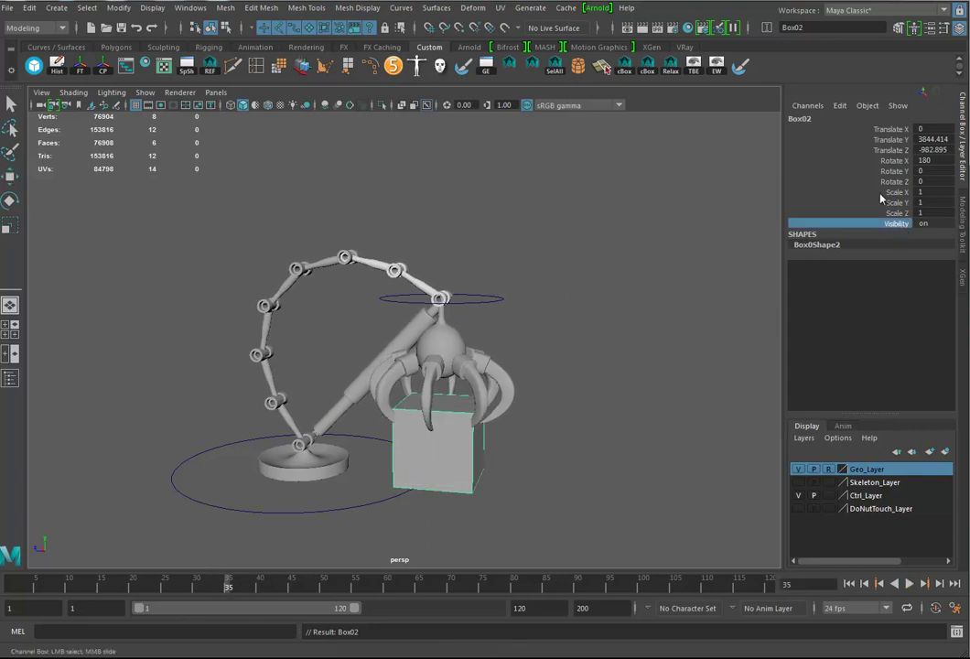
right_click(892, 225)
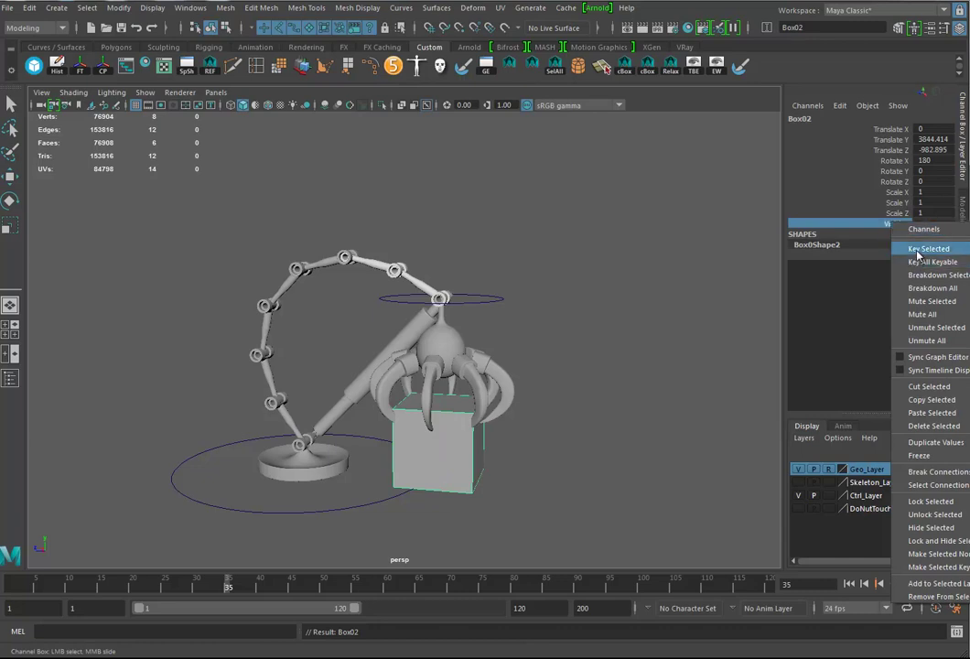
click(920, 249)
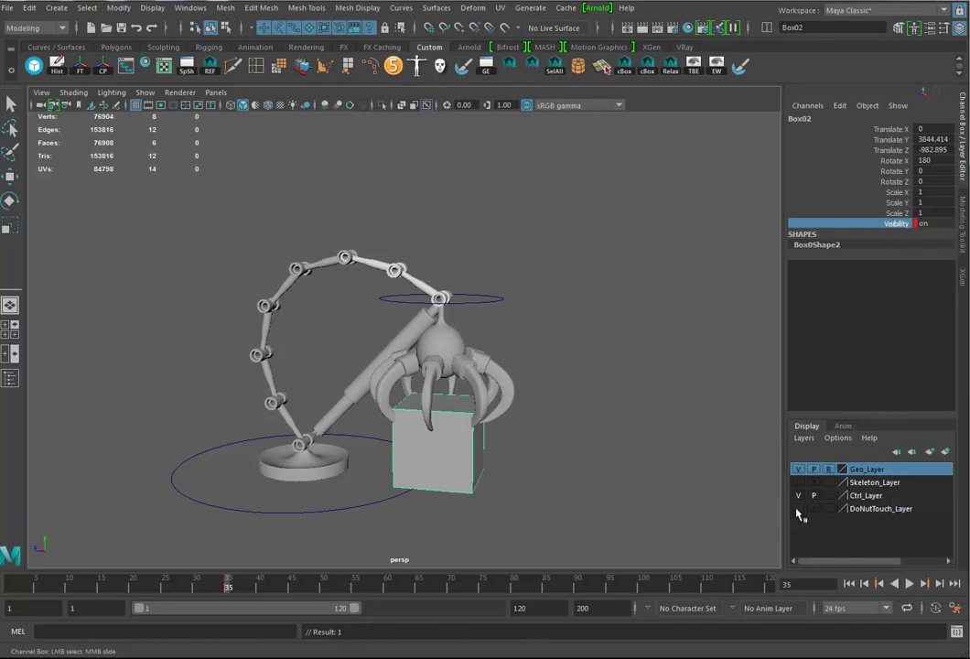
Step: Set the duplicated box's Visibility to off at frame 34 and key that channel
click(864, 583)
double_click(930, 224)
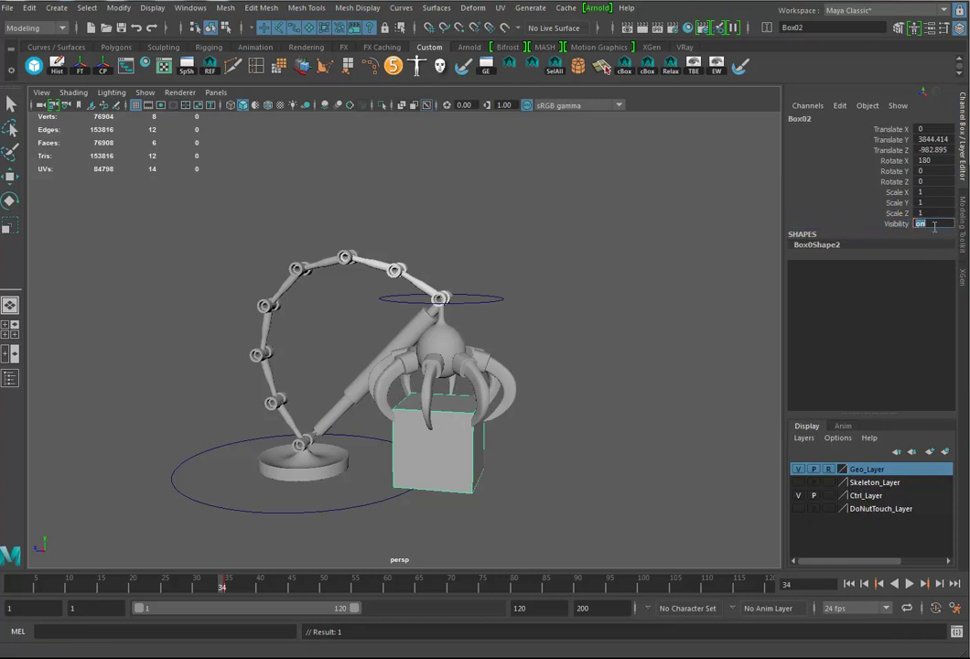
key(Return)
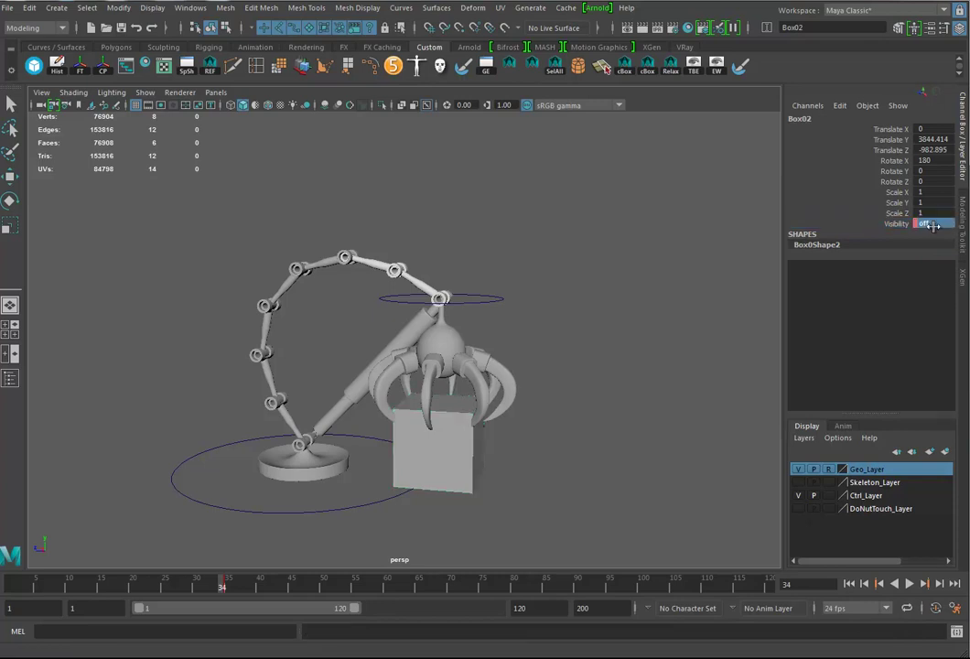
click(898, 223)
right_click(895, 224)
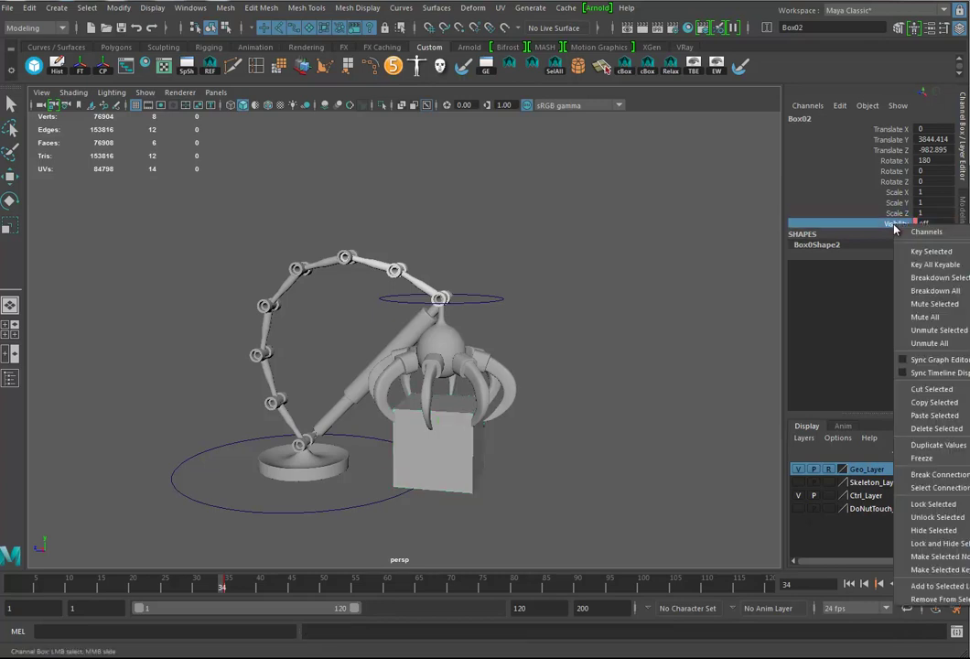
click(932, 258)
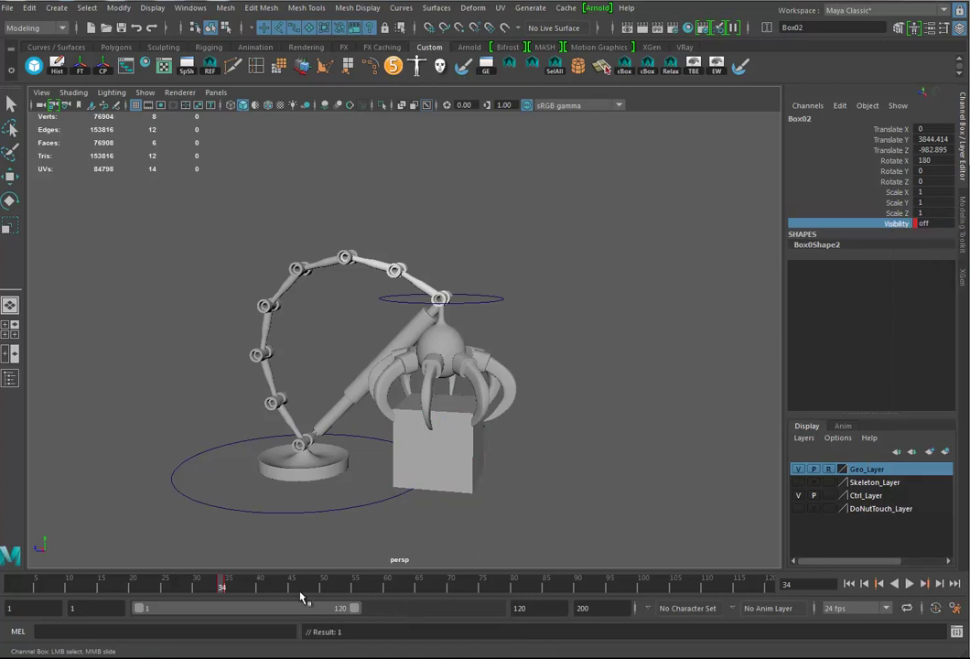
Step: Select the original box, Box01, and key its Visibility as on at frame 34
drag(221, 590, 325, 578)
drag(277, 578, 223, 582)
click(463, 505)
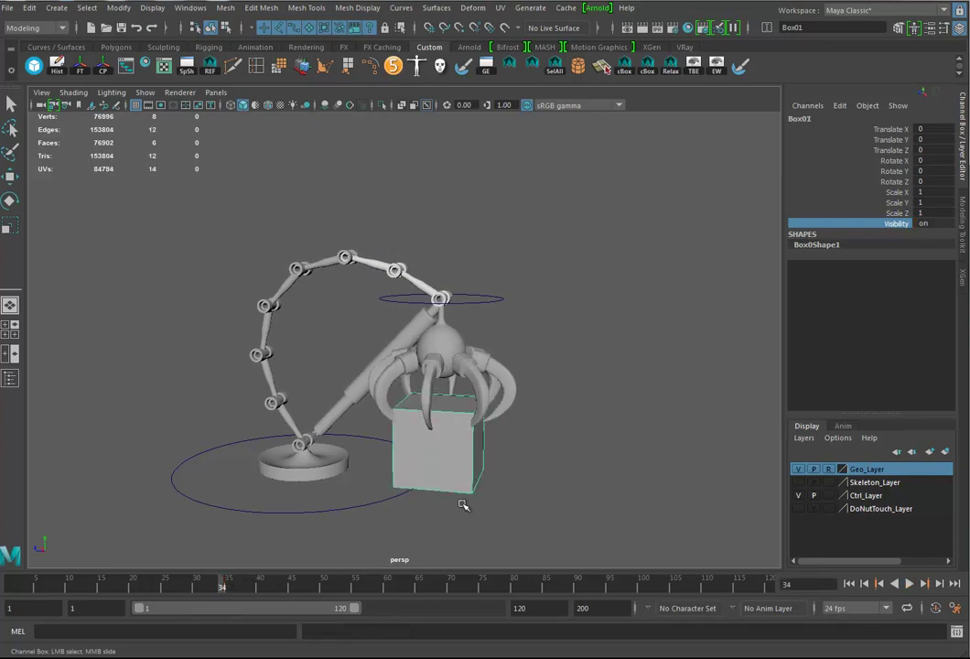
right_click(898, 229)
click(900, 249)
Step: Set Box01's Visibility to off at frame 35 and key that channel
key(alt+period)
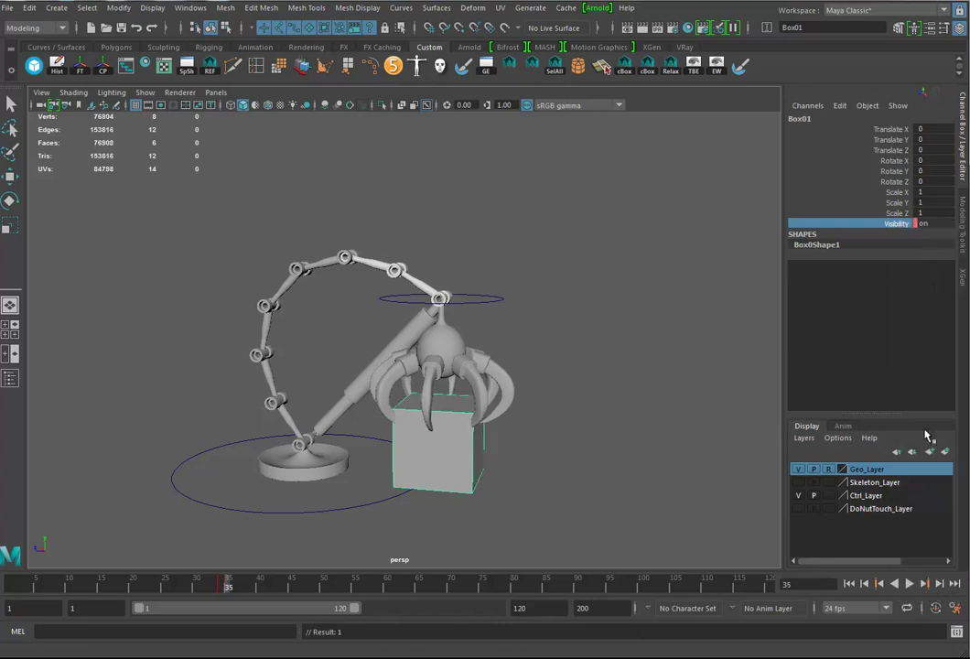
double_click(936, 222)
text(0)
key(Return)
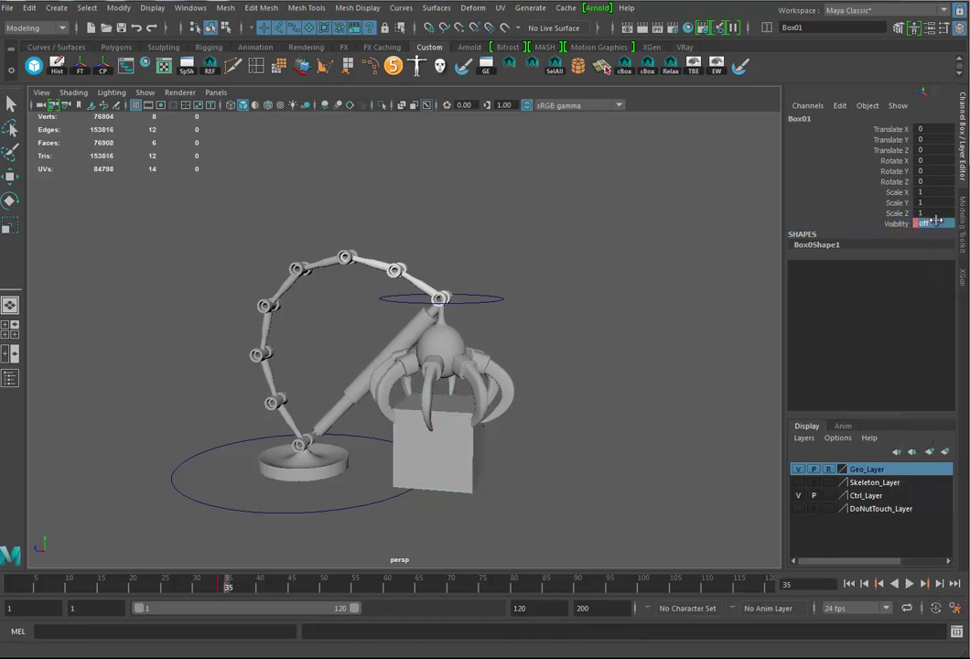
right_click(897, 227)
click(915, 249)
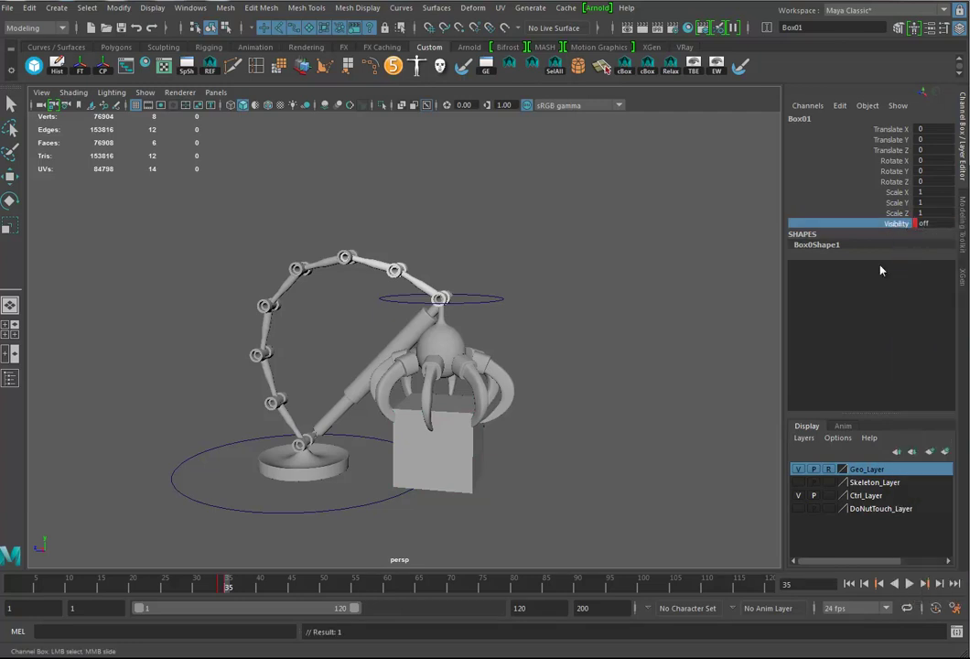
Step: Scrub the timeline from frame 20 to 45 to check the swap between boxes and the lift
alt+right_drag(517, 460, 468, 470)
alt+middle_drag(468, 469, 397, 523)
drag(131, 586, 291, 598)
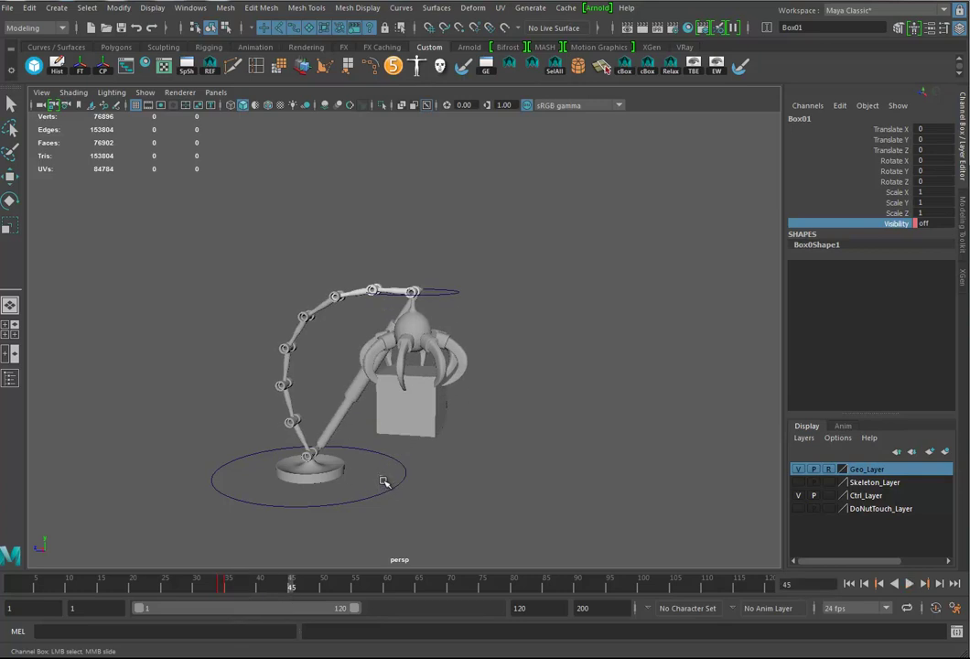
Step: Rotate Base_Ctrl to -180 in Y at frame 65, and key Base_Ctrl and Claw_Ctrl
drag(380, 478, 414, 530)
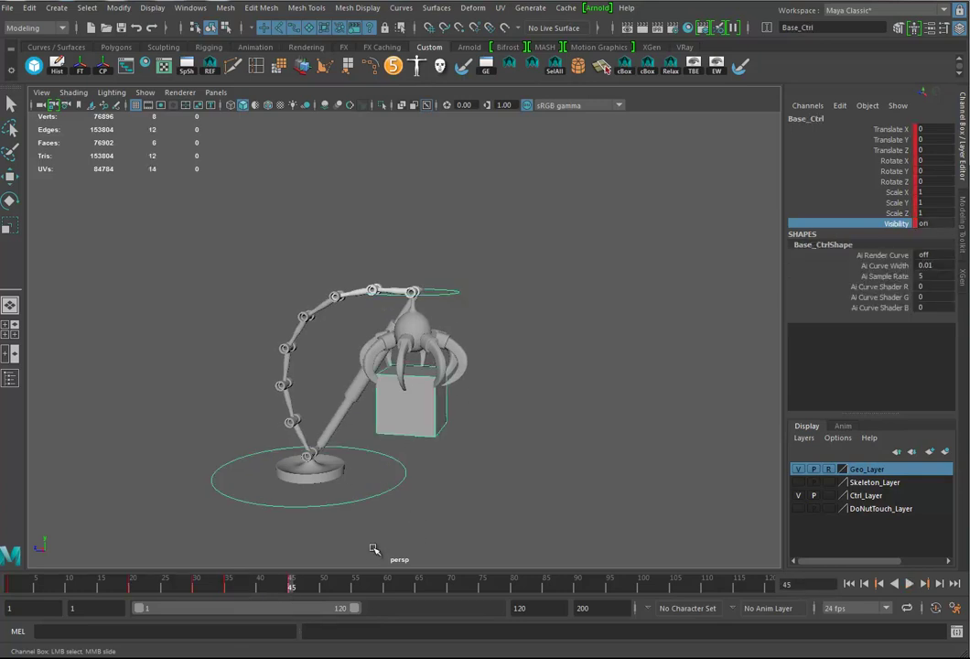
key(w)
key(e)
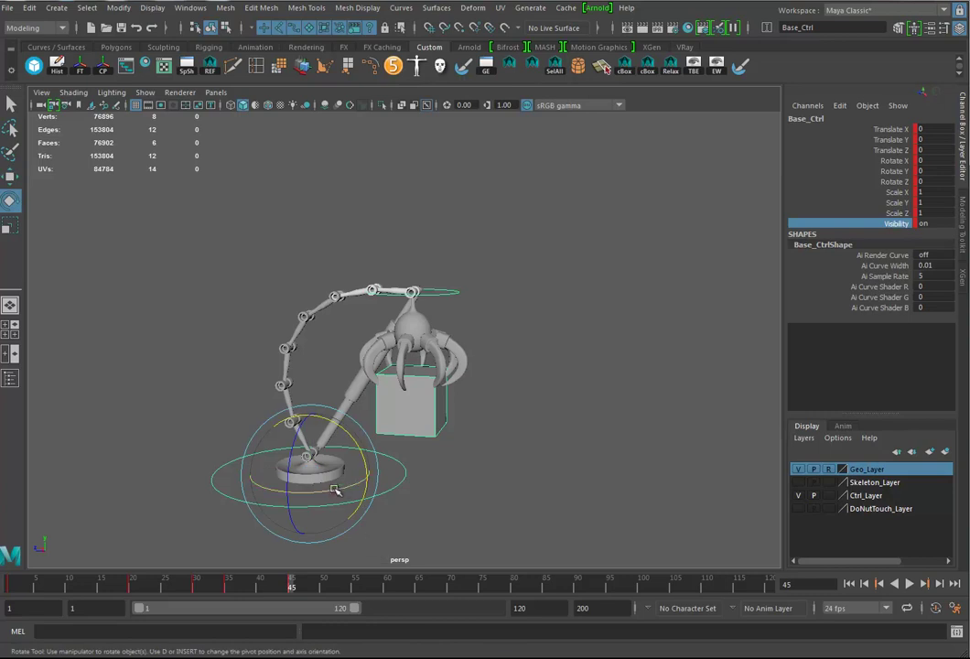
key(alt+v)
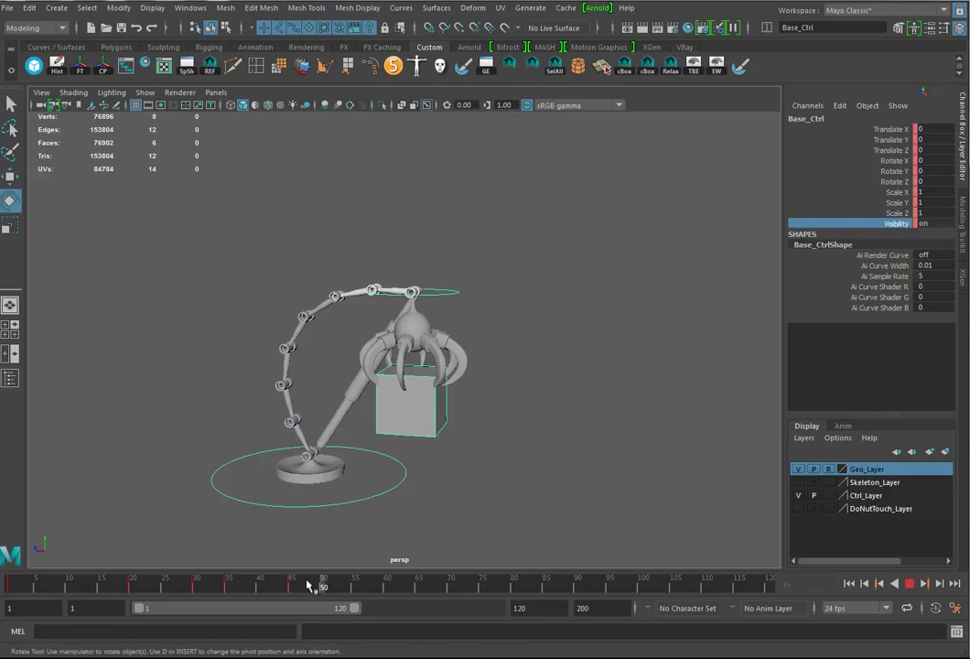
drag(303, 585, 418, 585)
drag(352, 486, 182, 499)
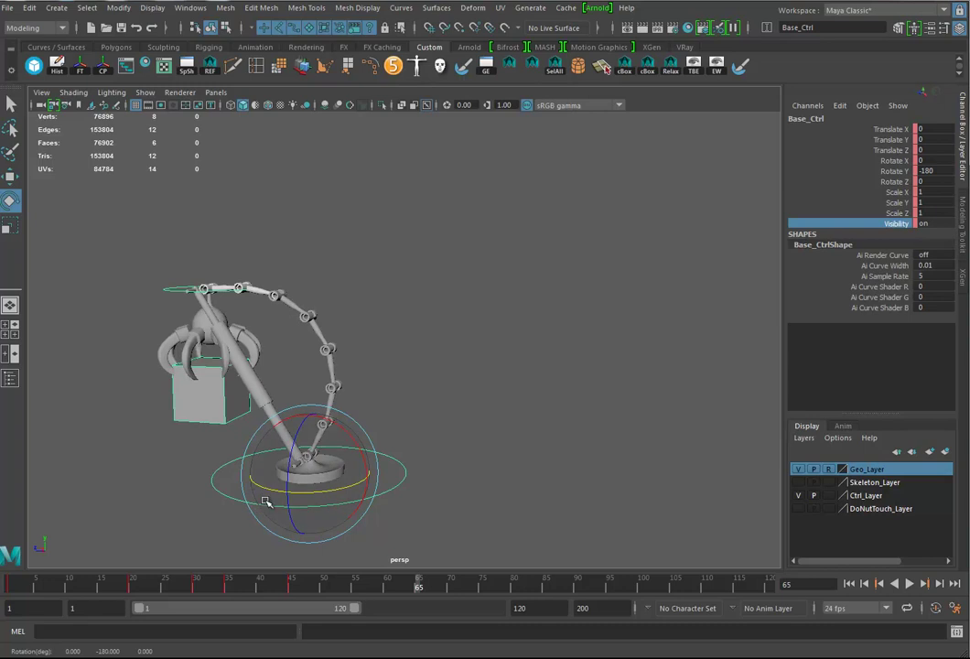
click(168, 289)
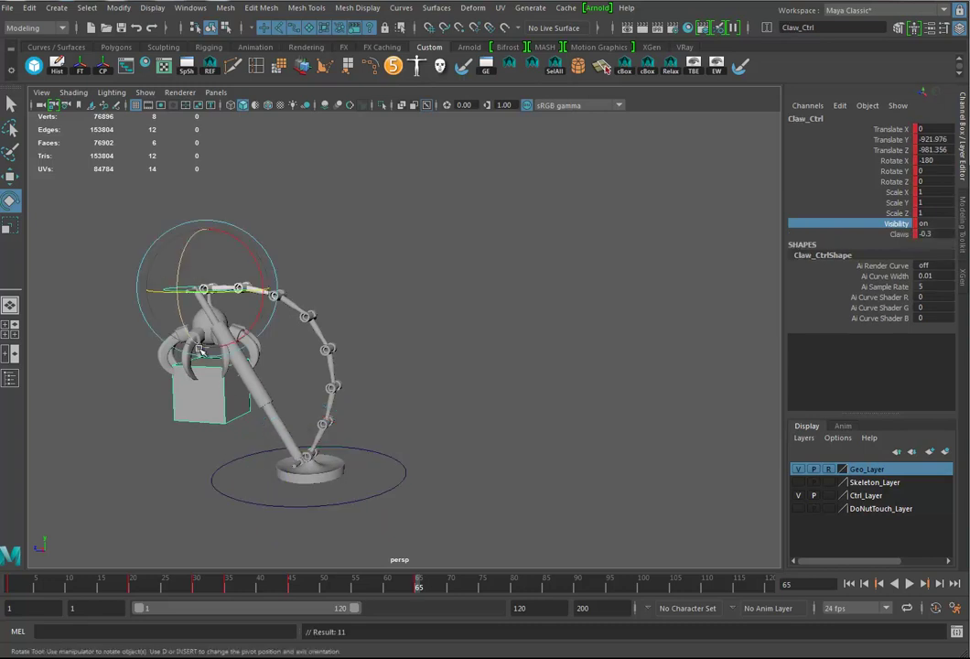
Step: Play back the animation to check the base swinging the held box around, ending at frame 65
alt+drag(309, 428, 421, 435)
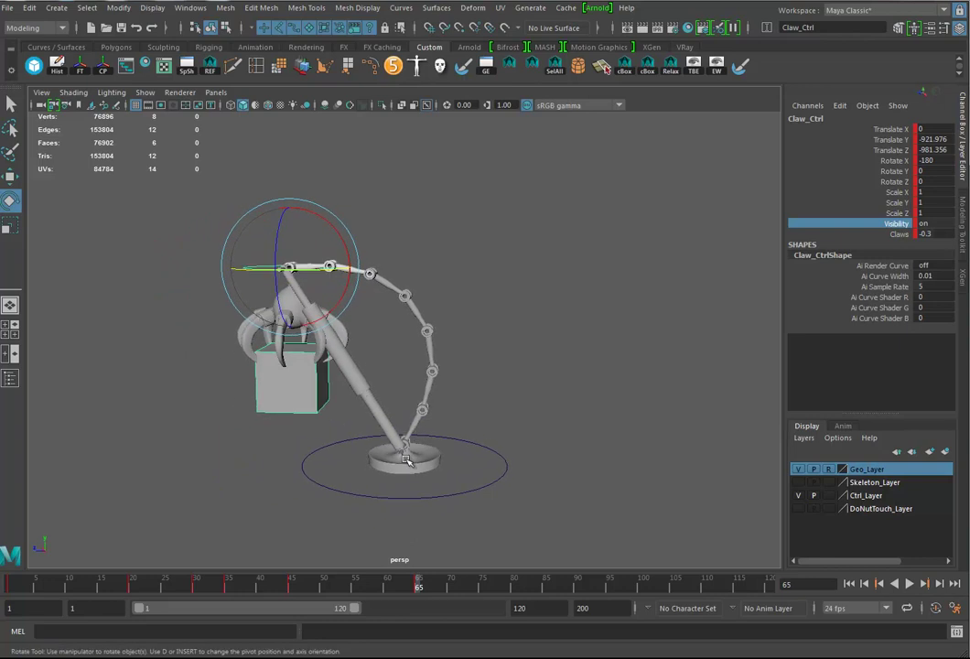
key(alt+v)
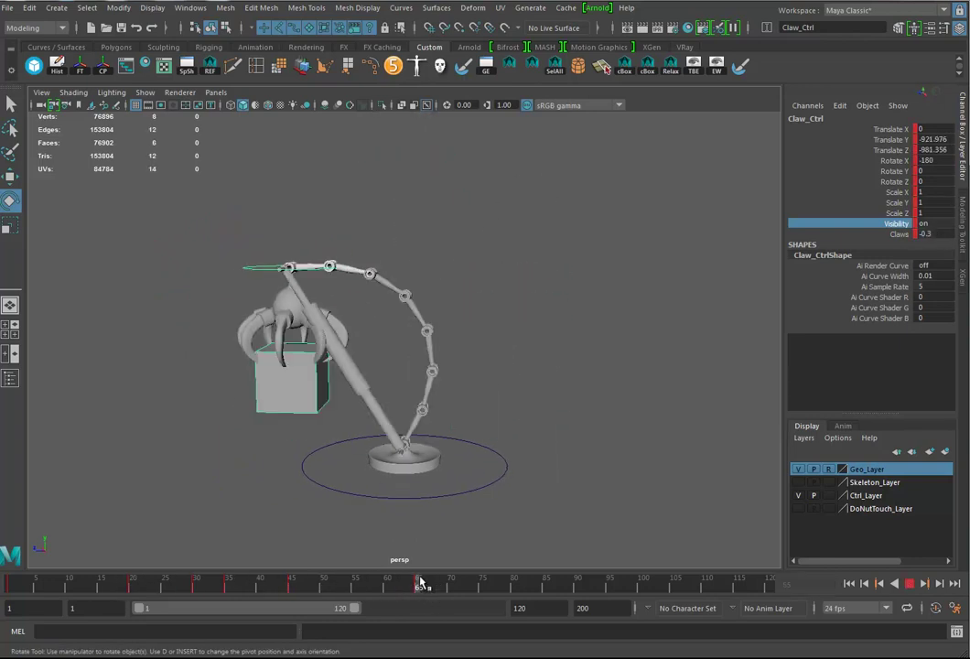
key(alt+v)
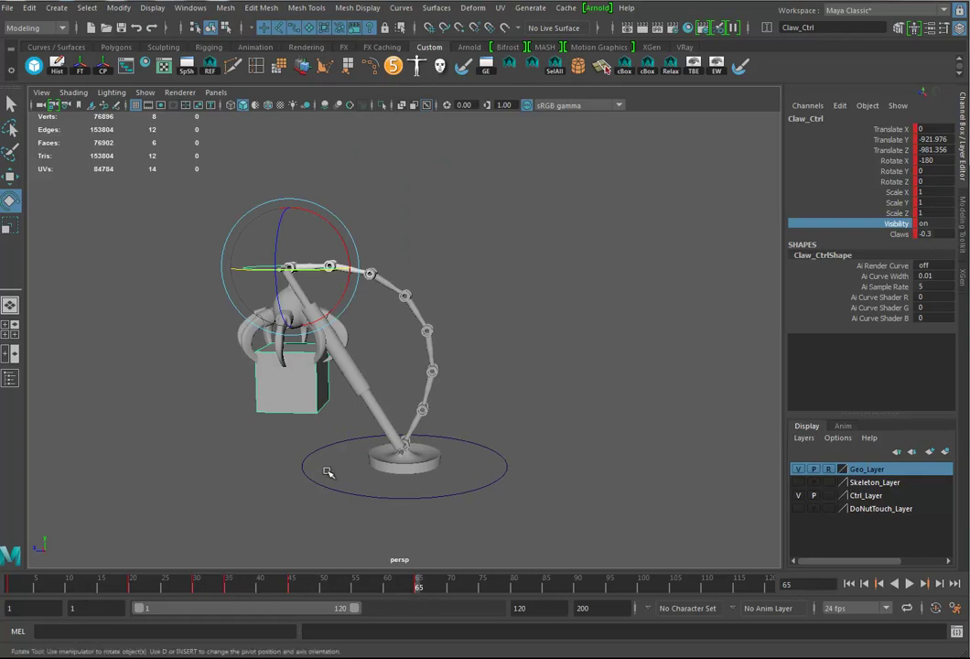
Step: Rotate Claw_Ctrl to about -141.5 in X at frame 25 and key it
drag(254, 597, 164, 590)
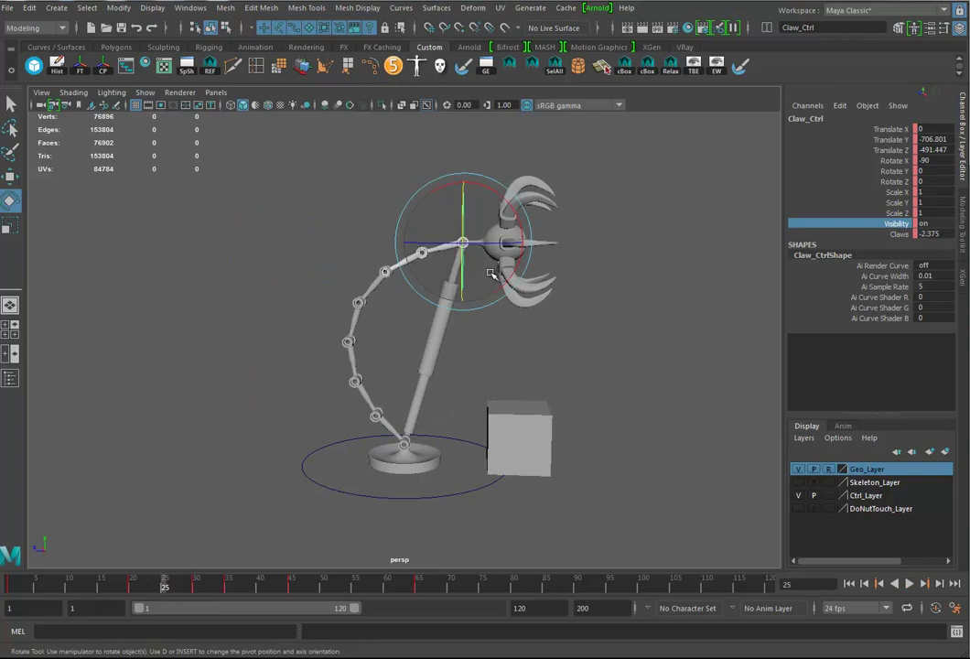
key(w)
key(e)
drag(473, 189, 504, 228)
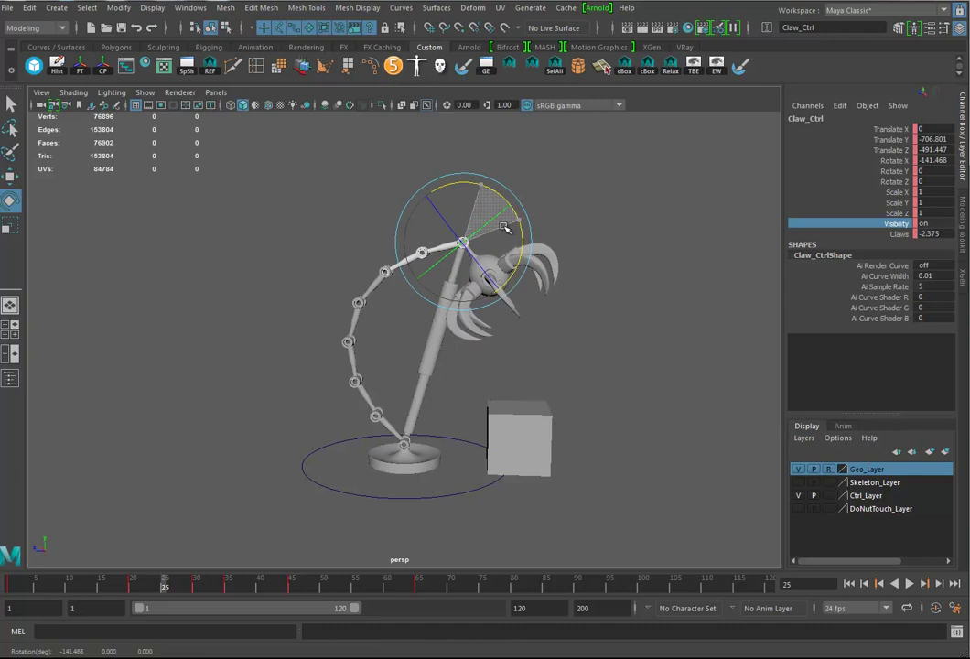
drag(504, 228, 504, 228)
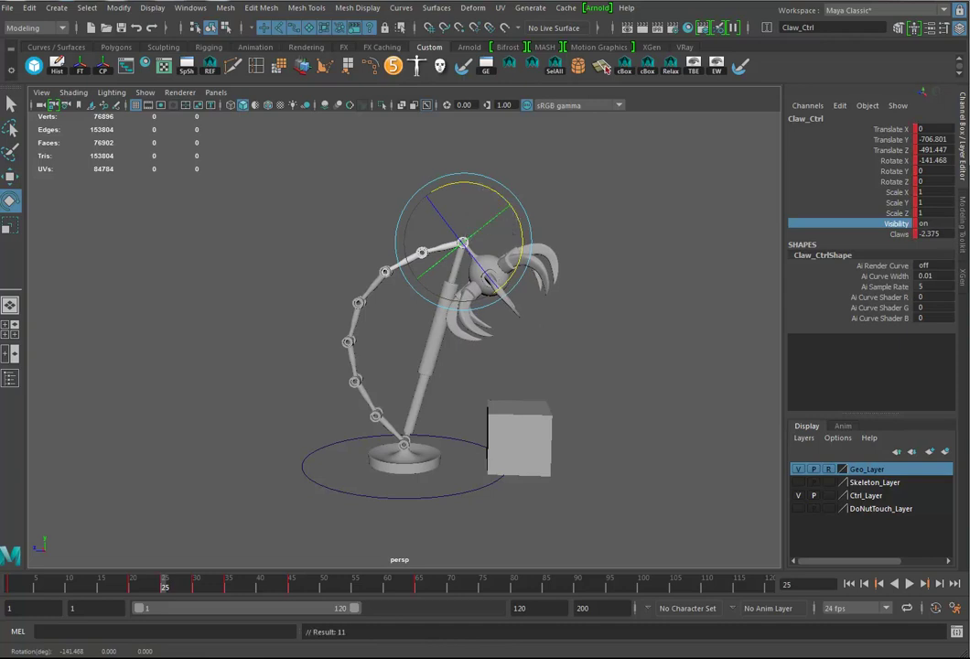
Step: At frame 25, set Claw_Ctrl's Claws to -2.575 and move the control to about -1251 in Y and -134 in Z
click(896, 234)
middle_drag(769, 266, 652, 322)
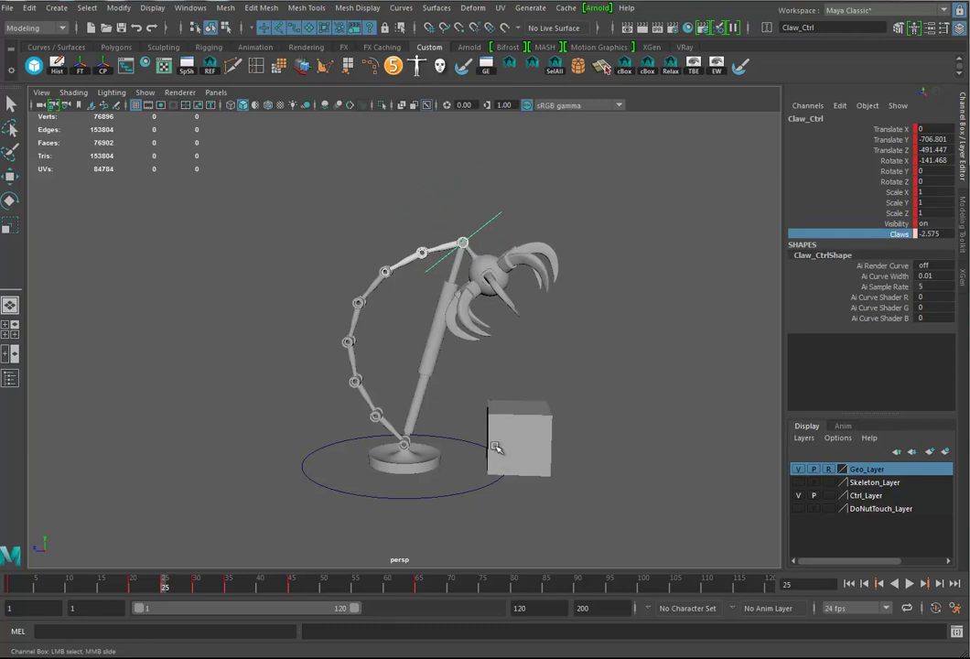
key(w)
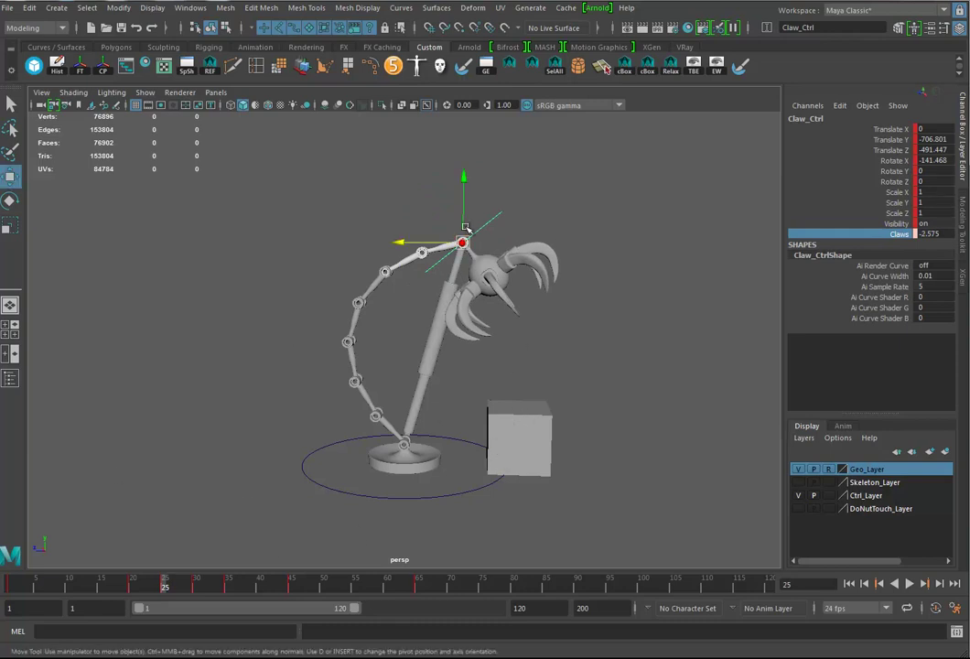
middle_drag(478, 194, 353, 307)
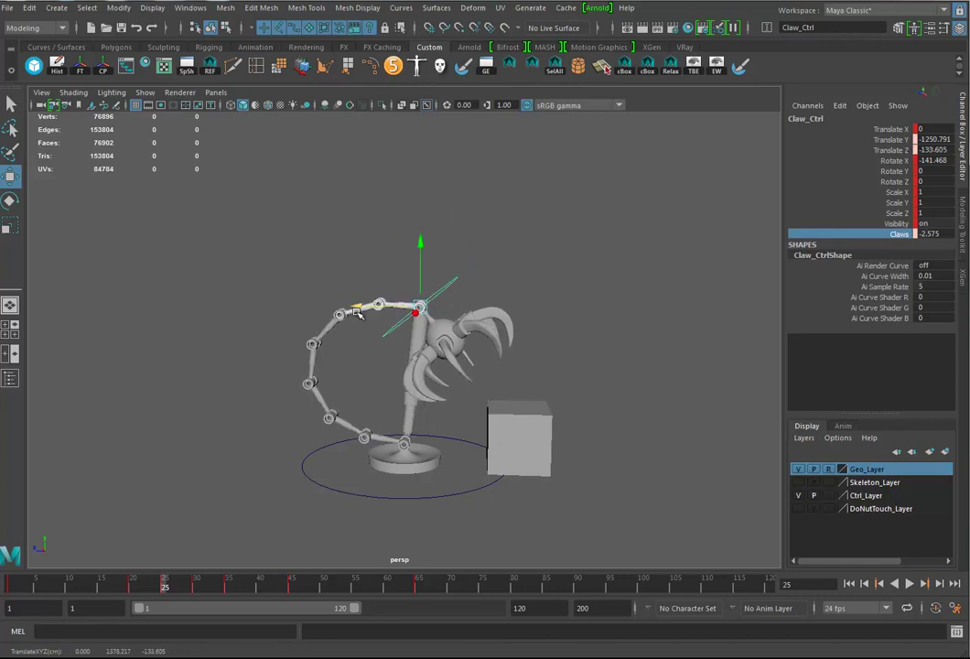
Step: Copy Claw_Ctrl's lowered gripping pose from frame 35 to frame 75 and key it
drag(162, 587, 431, 597)
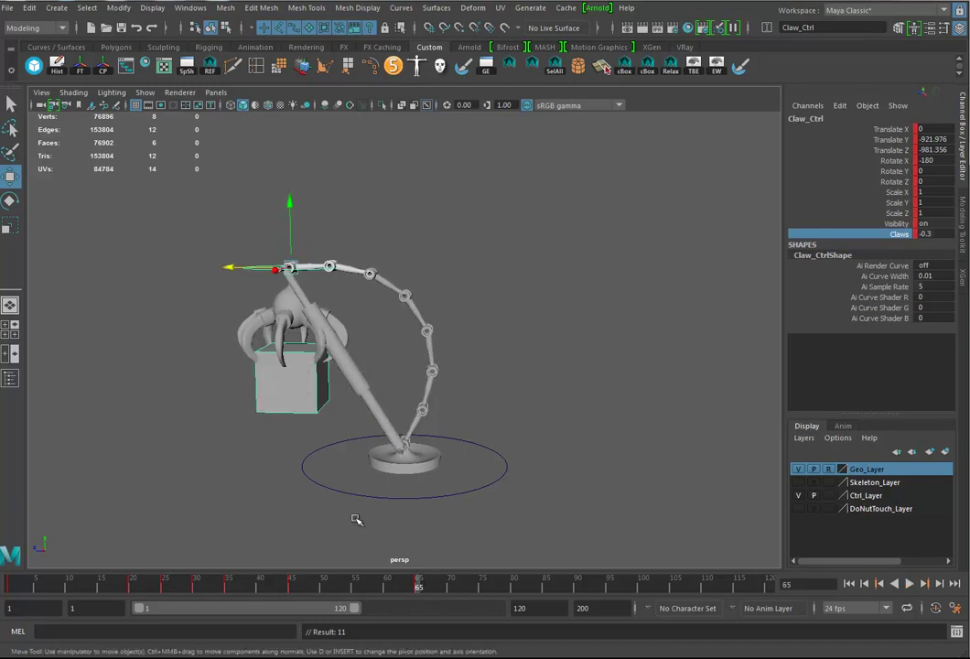
drag(418, 586, 229, 588)
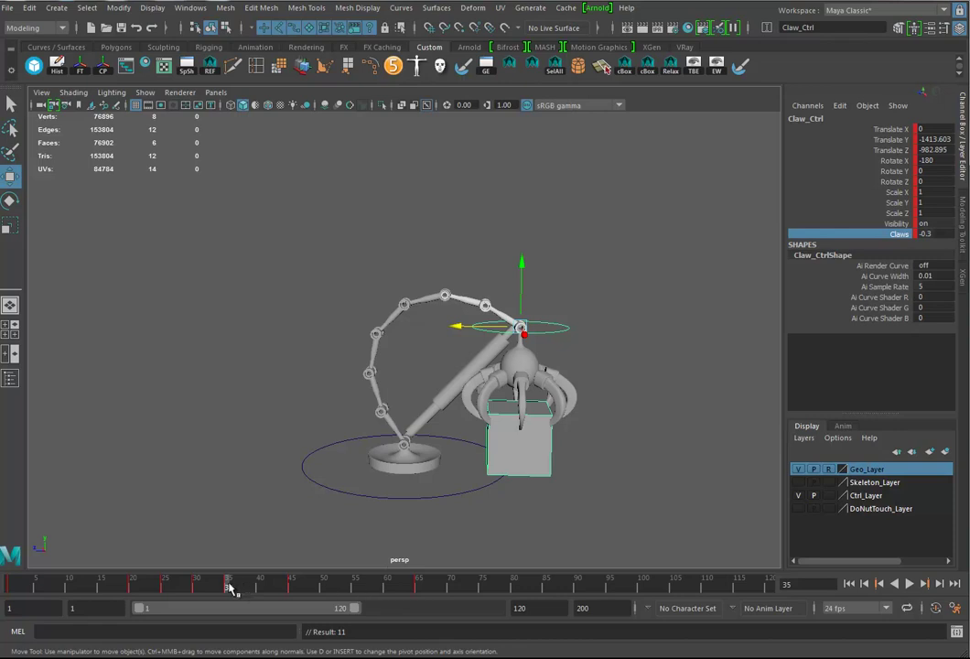
middle_drag(230, 588, 485, 594)
key(s)
mouse_move(488, 586)
mouse_down()
mouse_move(332, 586)
mouse_move(540, 590)
mouse_move(188, 587)
mouse_move(483, 587)
mouse_up()
Step: Key Base_Ctrl at frame 75 and play back the animation to check the box being set down
click(502, 478)
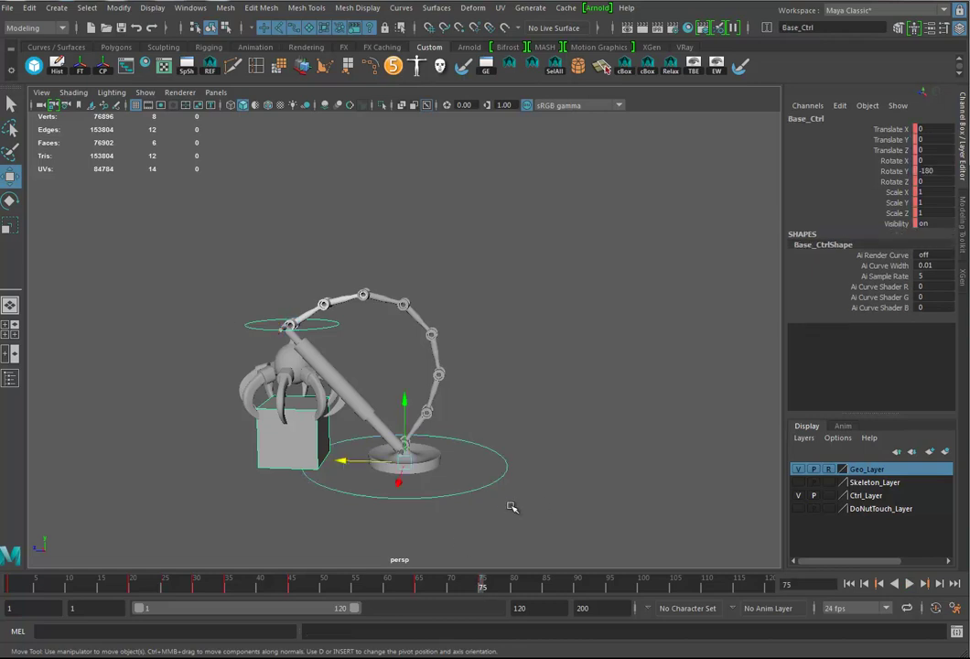
key(s)
mouse_move(488, 588)
mouse_down()
mouse_move(65, 587)
mouse_move(550, 584)
mouse_move(482, 587)
mouse_up()
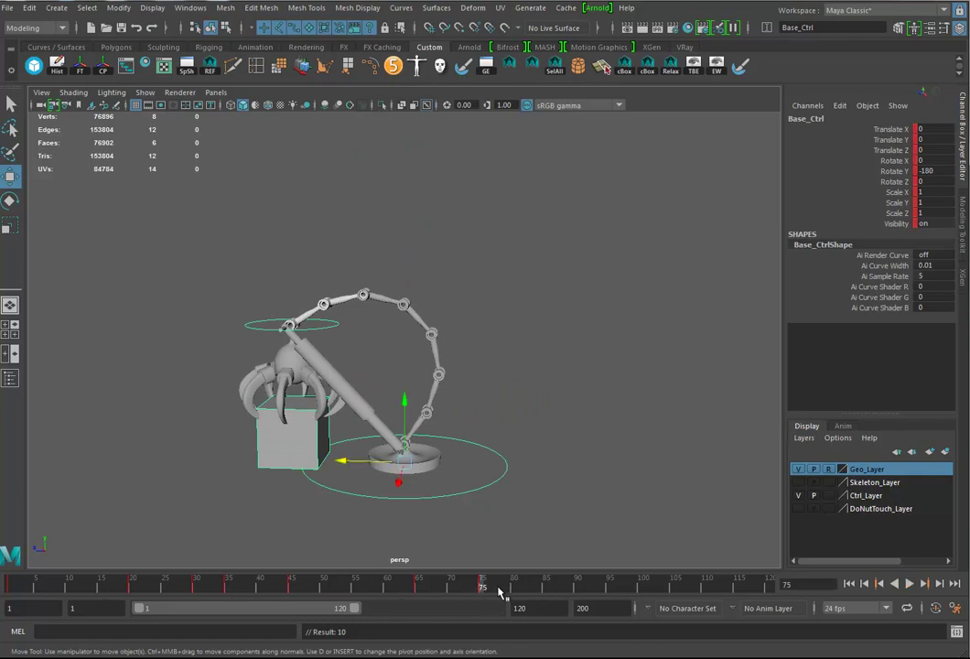
key(alt+v)
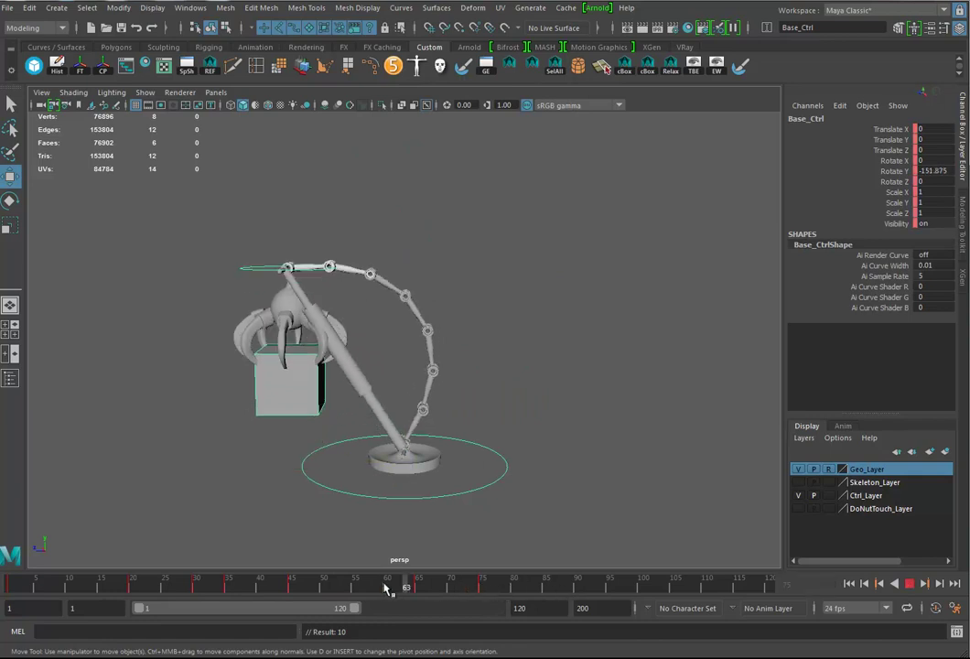
click(483, 587)
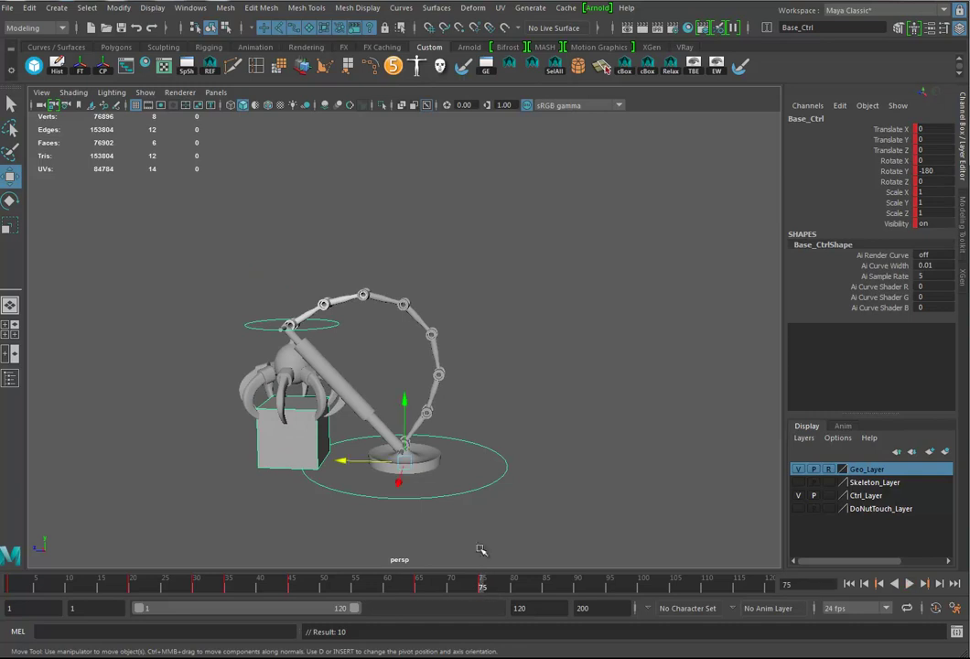
Step: Set Claw_Ctrl's Claws to -3.1 at frame 80 to release the box, and key the control
click(257, 332)
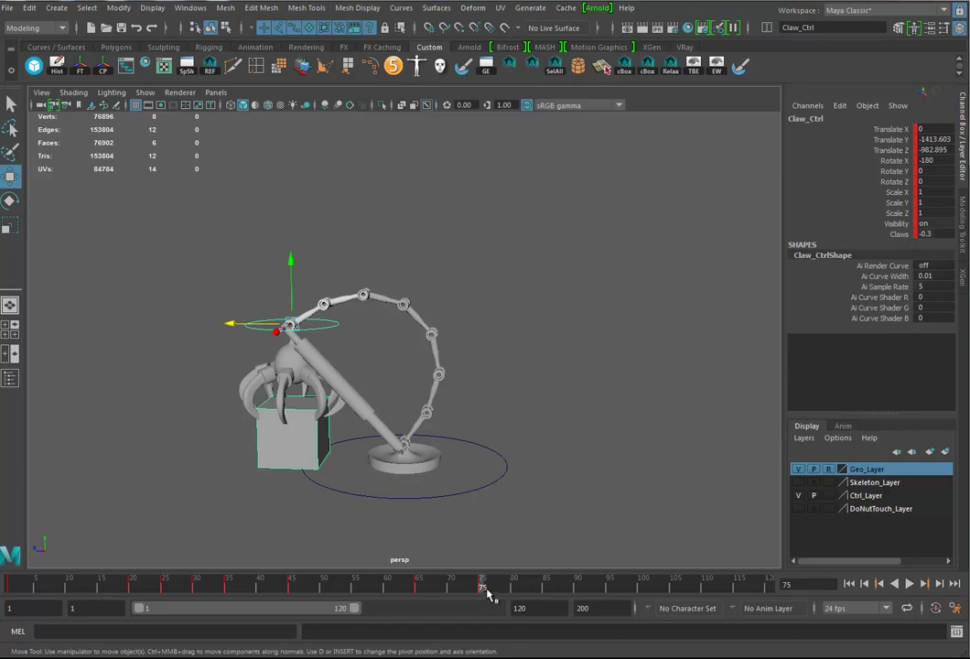
drag(484, 584, 514, 586)
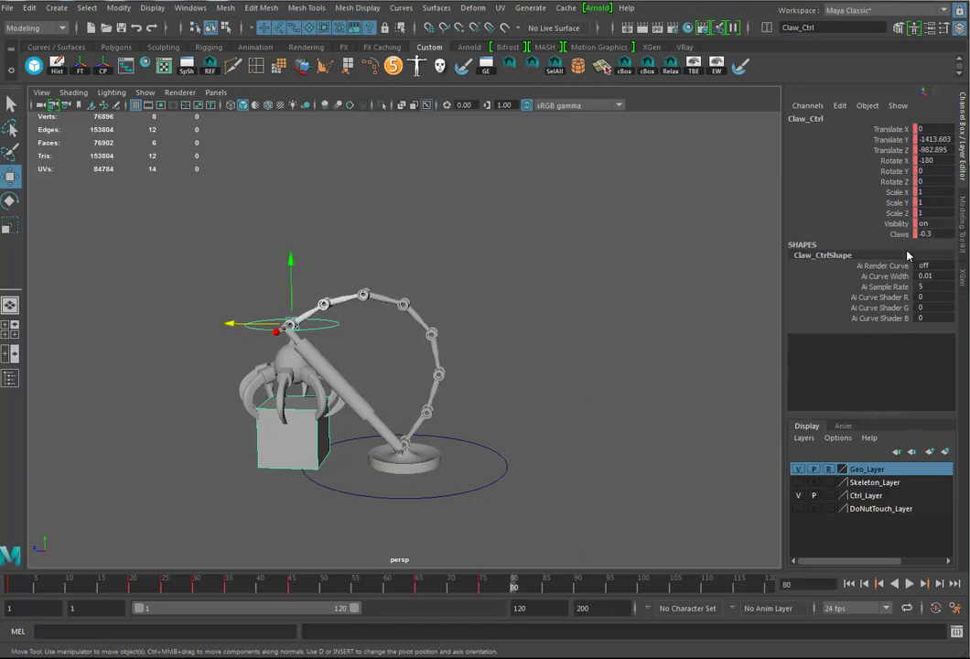
click(899, 235)
middle_drag(640, 370, 563, 393)
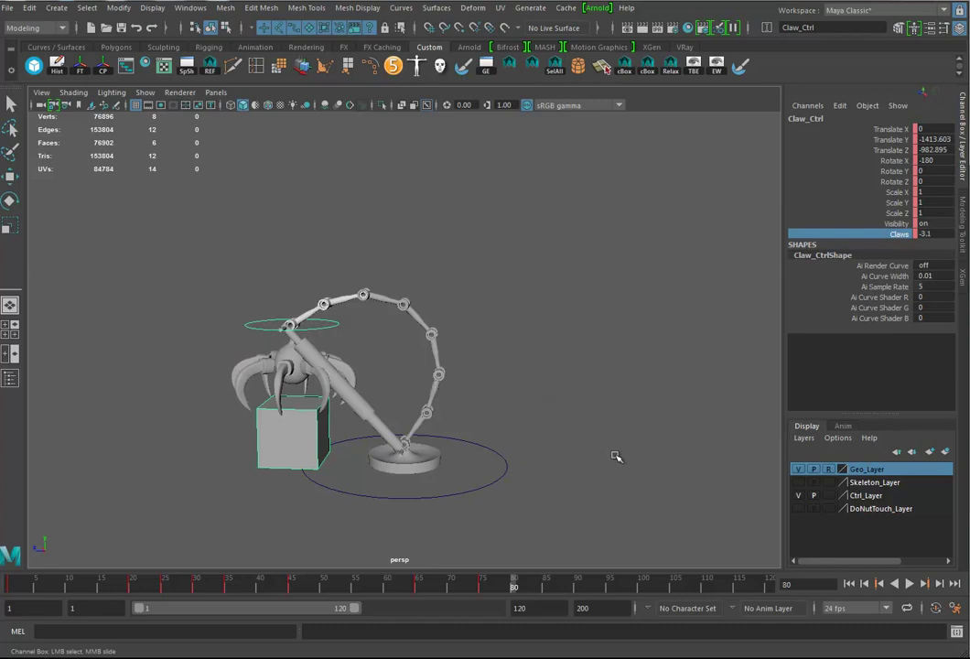
key(s)
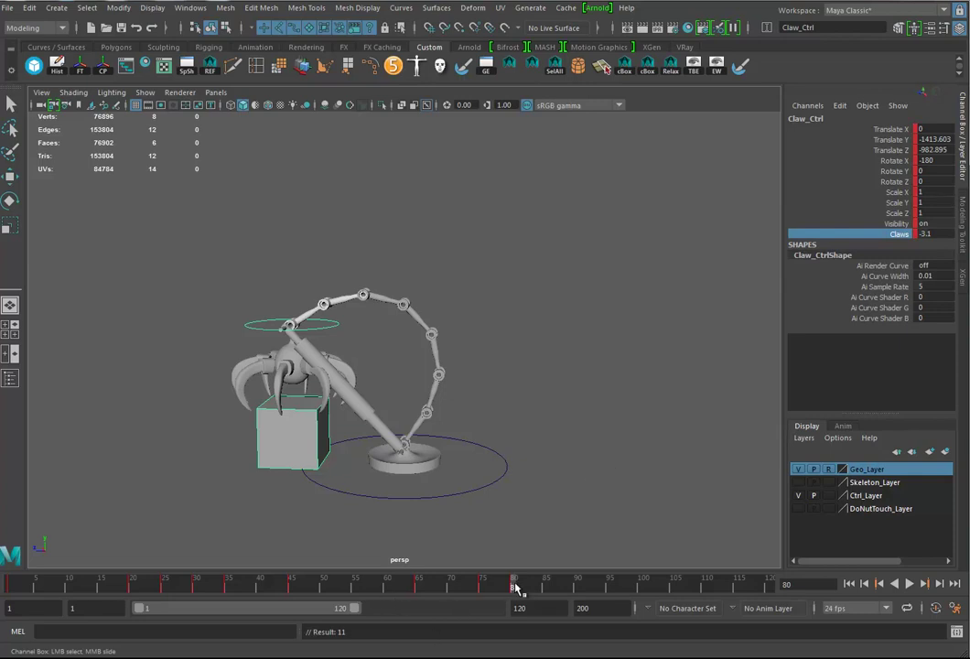
mouse_move(515, 588)
mouse_down()
mouse_move(545, 587)
mouse_move(450, 587)
mouse_move(515, 588)
mouse_up()
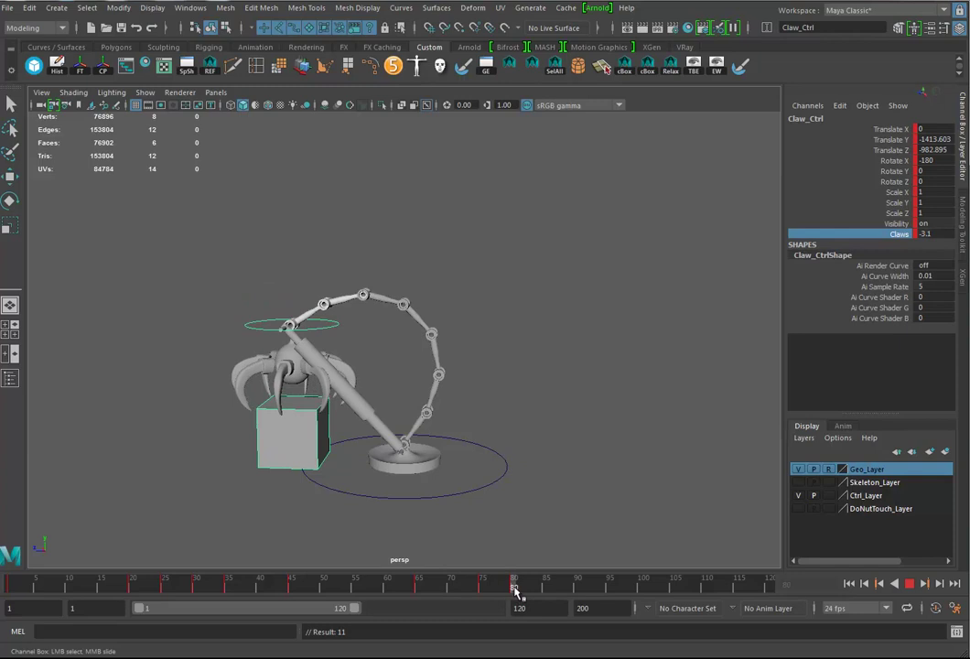
Step: Key Base_Ctrl in its current pose at frame 80, and with Rotate Y at 0 at frame 90
click(493, 482)
key(w)
key(s)
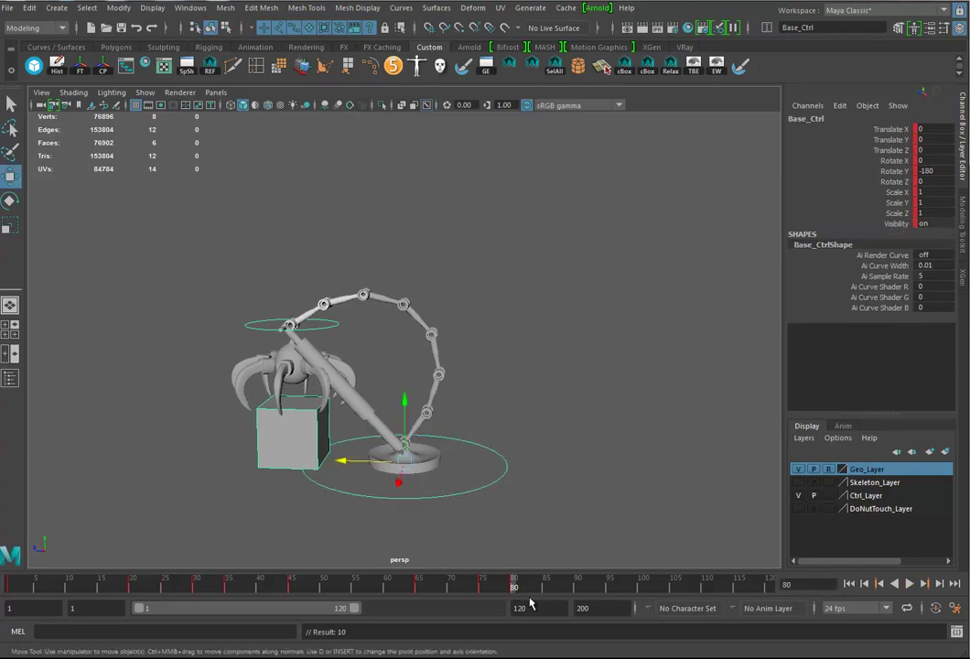
mouse_move(516, 594)
mouse_down()
mouse_move(134, 586)
mouse_move(217, 600)
mouse_move(515, 606)
mouse_move(577, 604)
mouse_move(462, 585)
mouse_move(591, 589)
mouse_move(133, 593)
mouse_move(578, 582)
mouse_move(578, 595)
mouse_move(496, 581)
mouse_move(575, 581)
mouse_move(580, 591)
mouse_up()
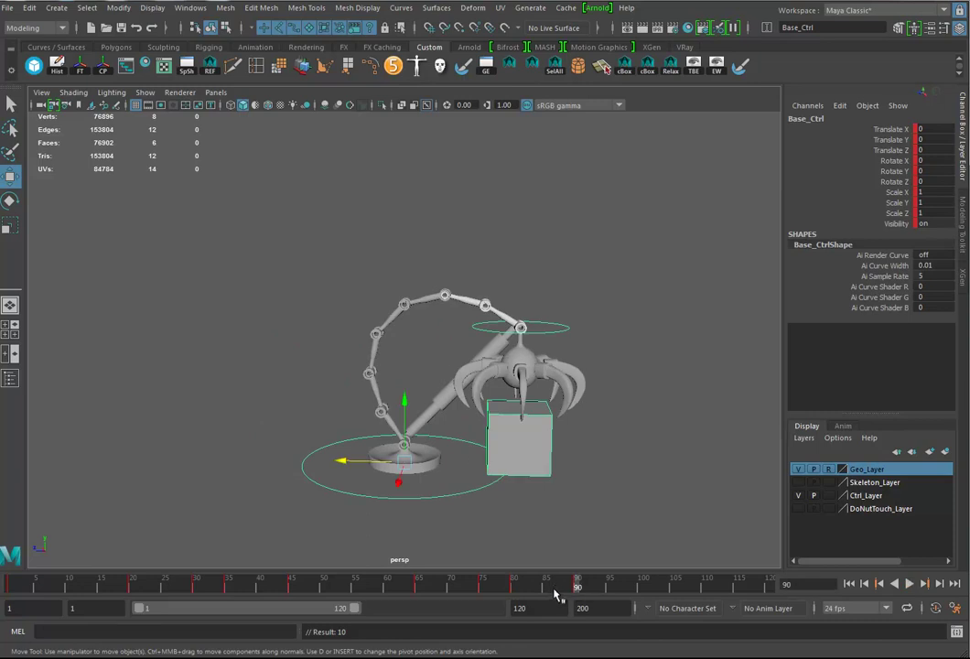
Step: Try to copy Claw_Ctrl's upright rest pose from frame 20 onto frame 80 and check the playback
click(561, 331)
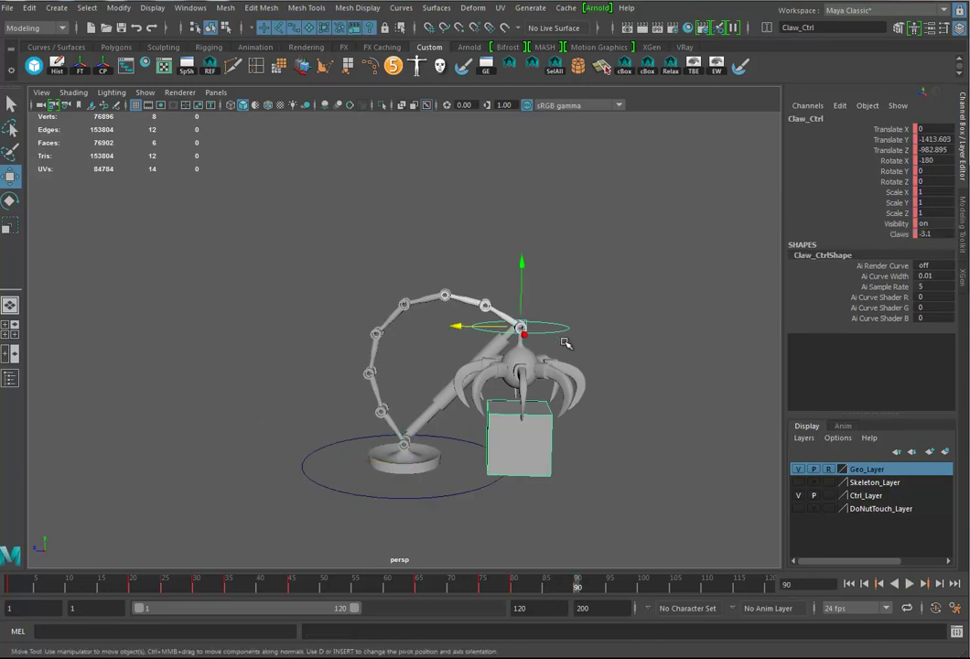
click(133, 588)
drag(133, 590, 248, 590)
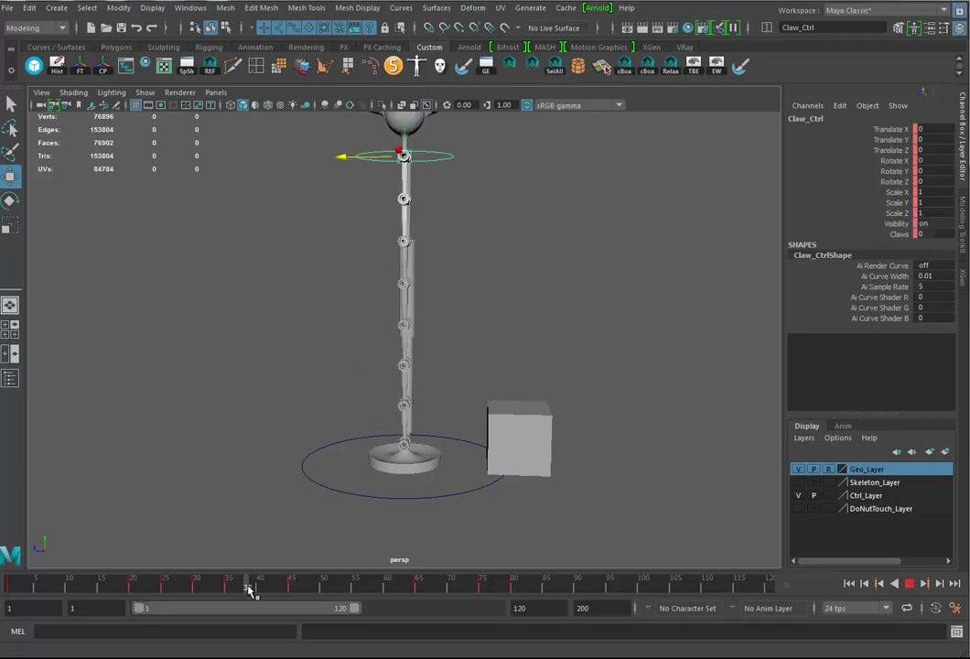
click(516, 589)
key(alt+v)
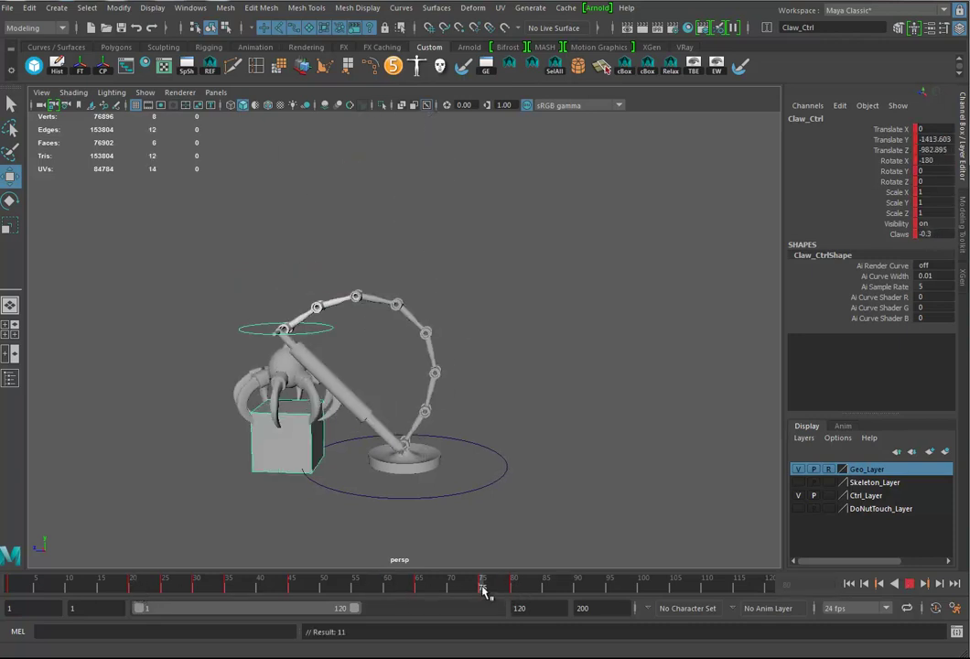
mouse_move(495, 589)
mouse_down()
mouse_move(508, 589)
mouse_move(418, 587)
mouse_move(495, 590)
mouse_move(481, 592)
mouse_up()
click(515, 588)
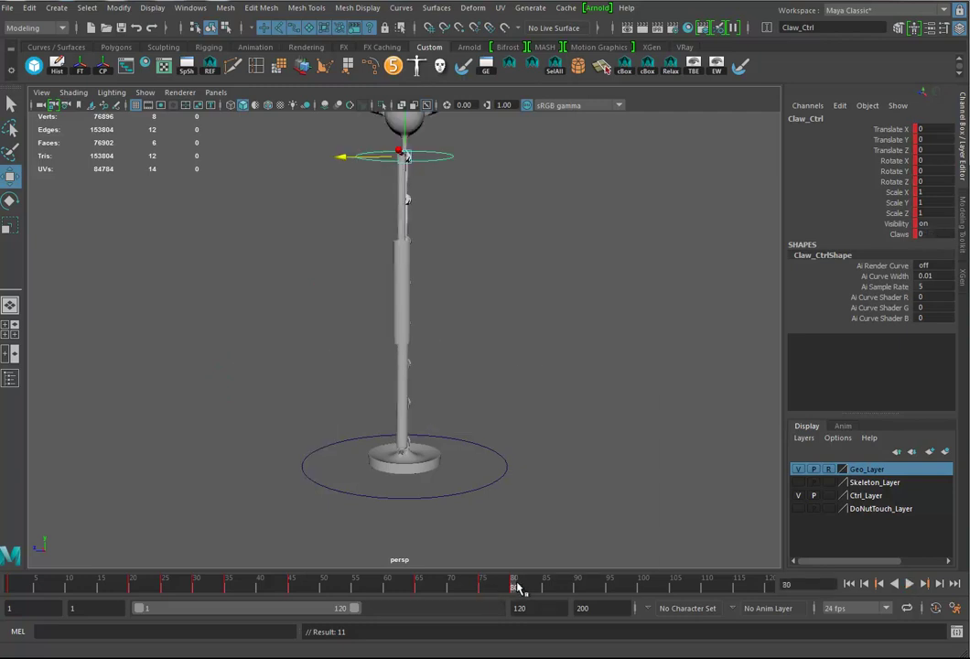
Step: Check Base_Ctrl at frame 80, then undo the rest pose applied to Claw_Ctrl
right_click(515, 588)
click(344, 493)
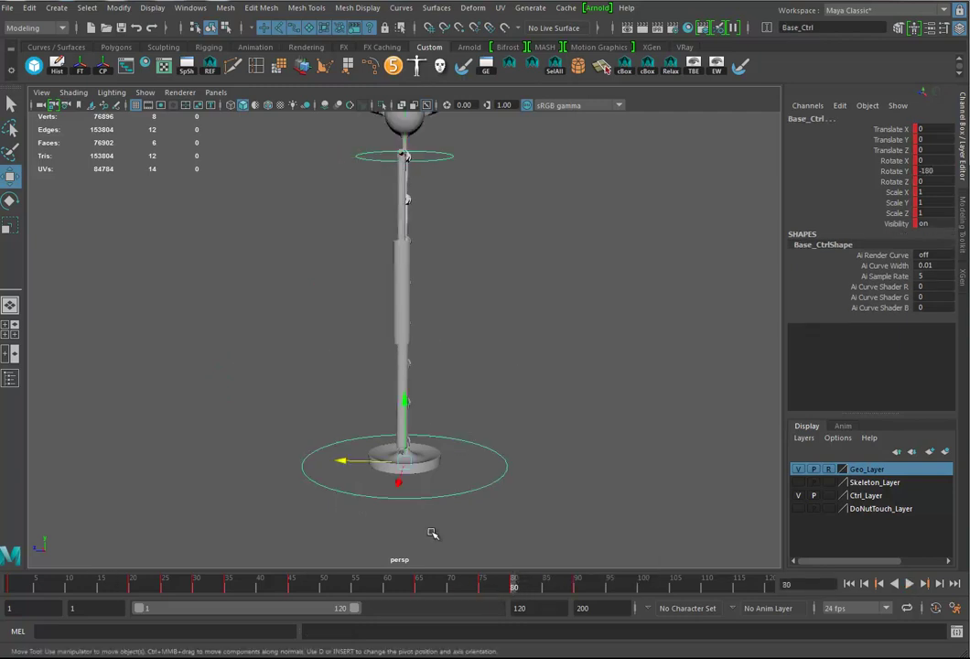
drag(535, 590, 513, 585)
key(ctrl+z)
key(ctrl+z)
key(ctrl+z)
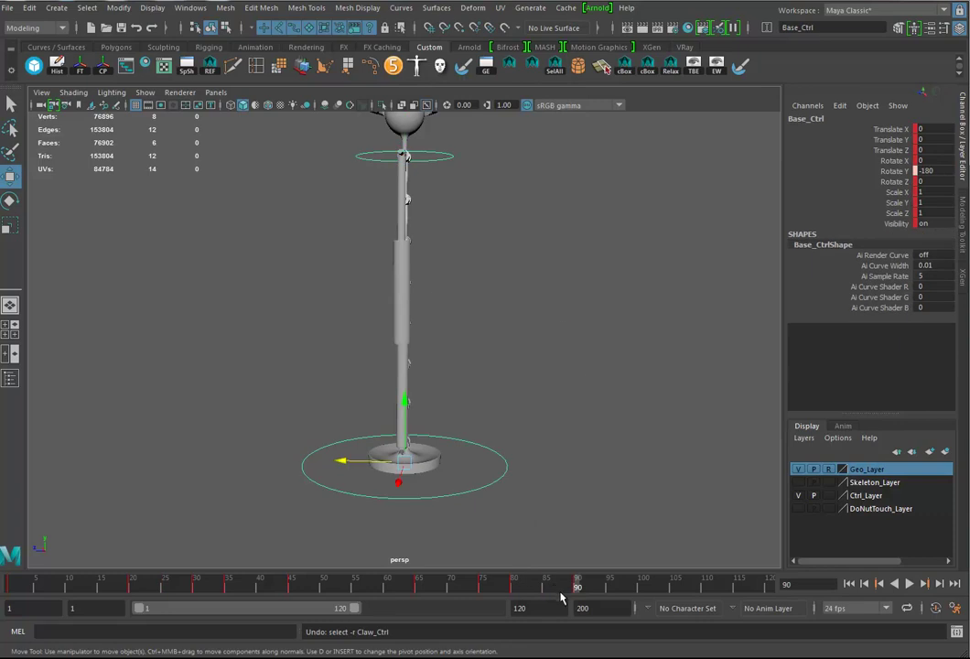
key(ctrl+z)
mouse_move(577, 588)
mouse_down()
mouse_move(485, 586)
mouse_move(576, 586)
mouse_move(565, 590)
mouse_up()
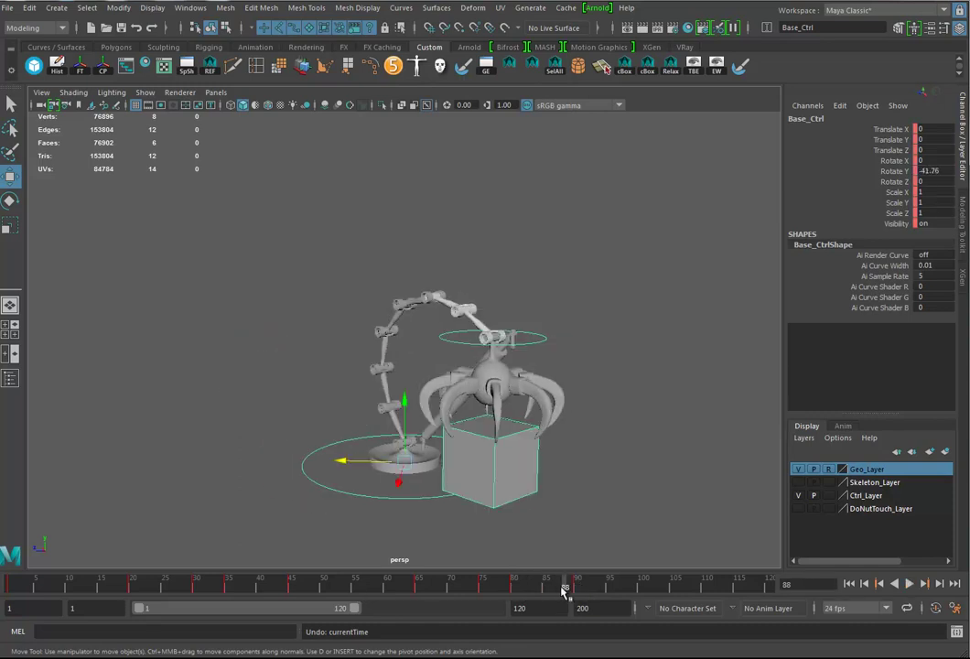
Step: Copy the frame 20 poses of Base_Ctrl and Claw_Ctrl to frame 90 and key both controls
click(135, 590)
drag(134, 590, 578, 588)
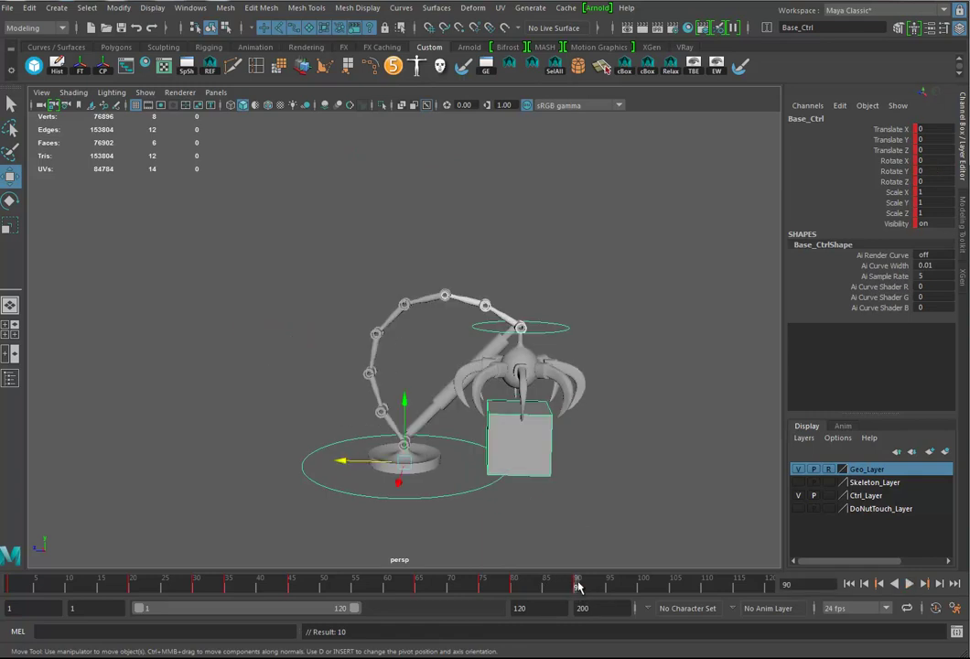
click(538, 320)
drag(133, 593, 578, 593)
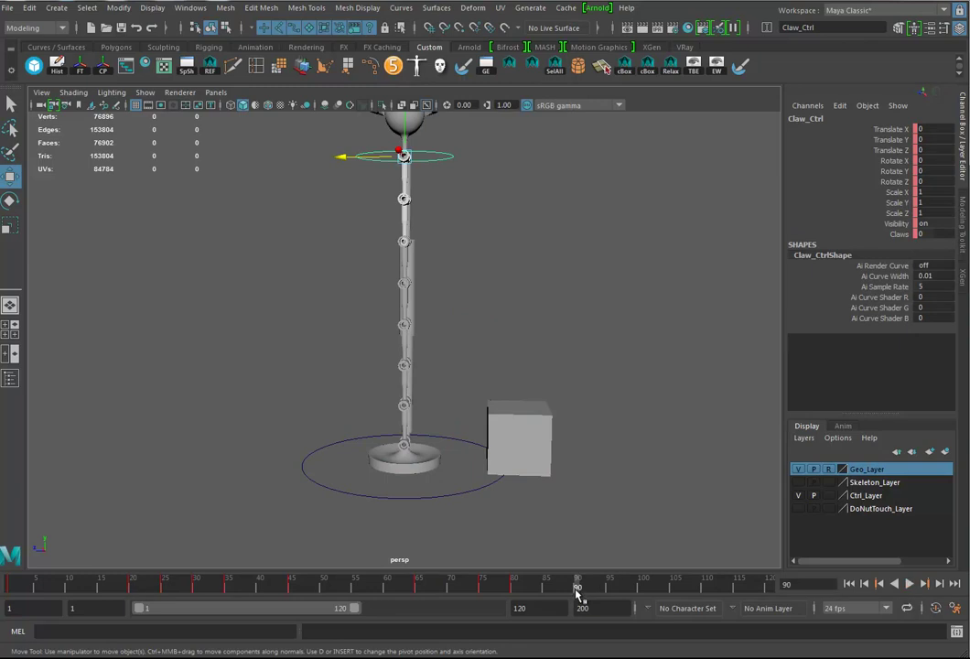
Step: At frame 75, duplicate Box02 and unparent the copy from the claw rig
click(513, 587)
mouse_move(482, 587)
mouse_down()
mouse_move(190, 584)
mouse_move(603, 587)
mouse_move(454, 592)
mouse_move(486, 596)
mouse_up()
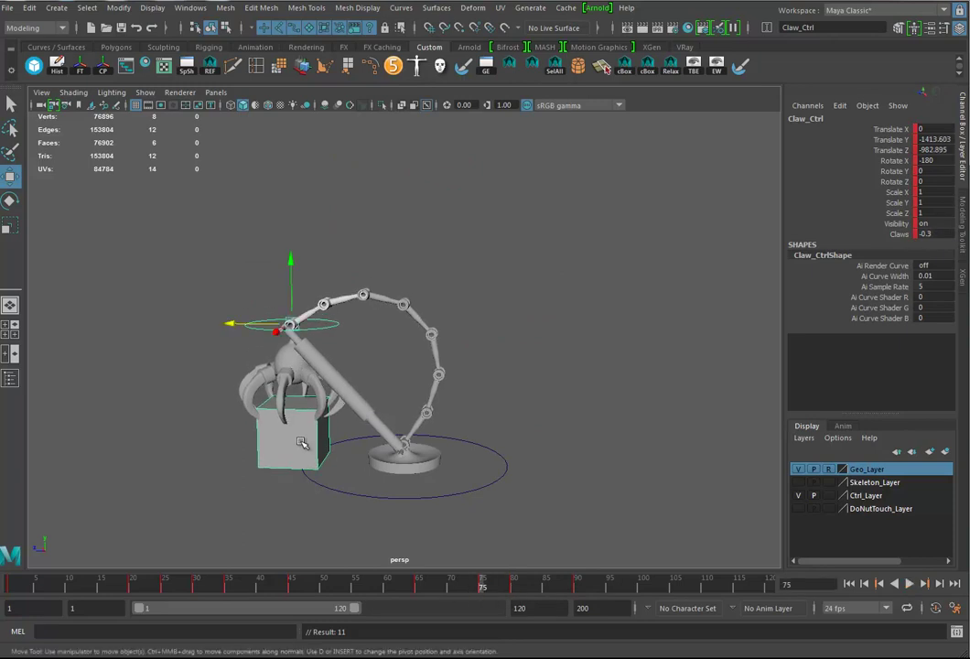
drag(249, 368, 297, 505)
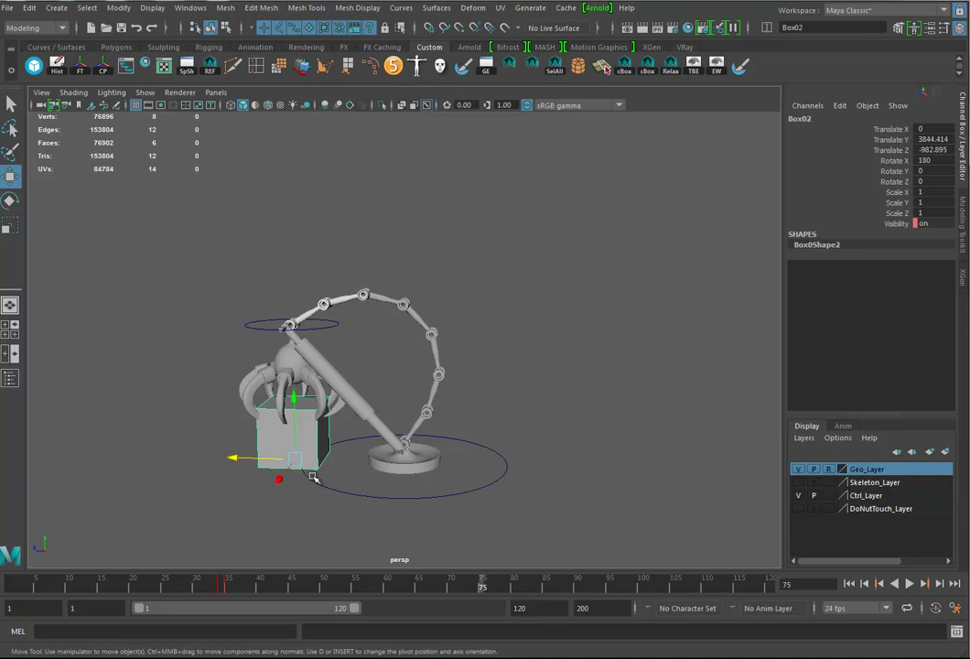
key(ctrl+d)
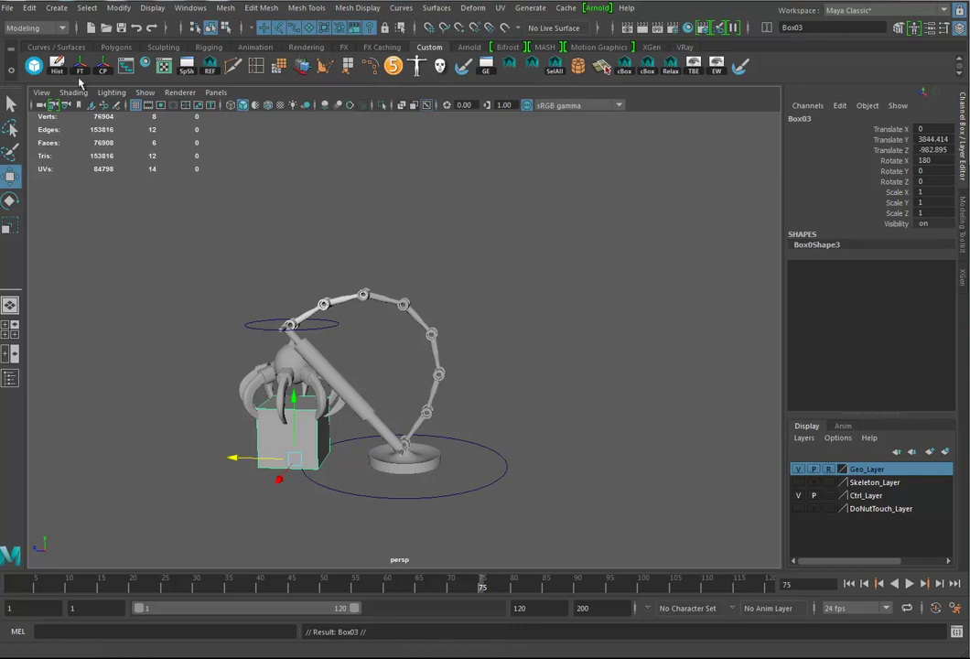
click(29, 8)
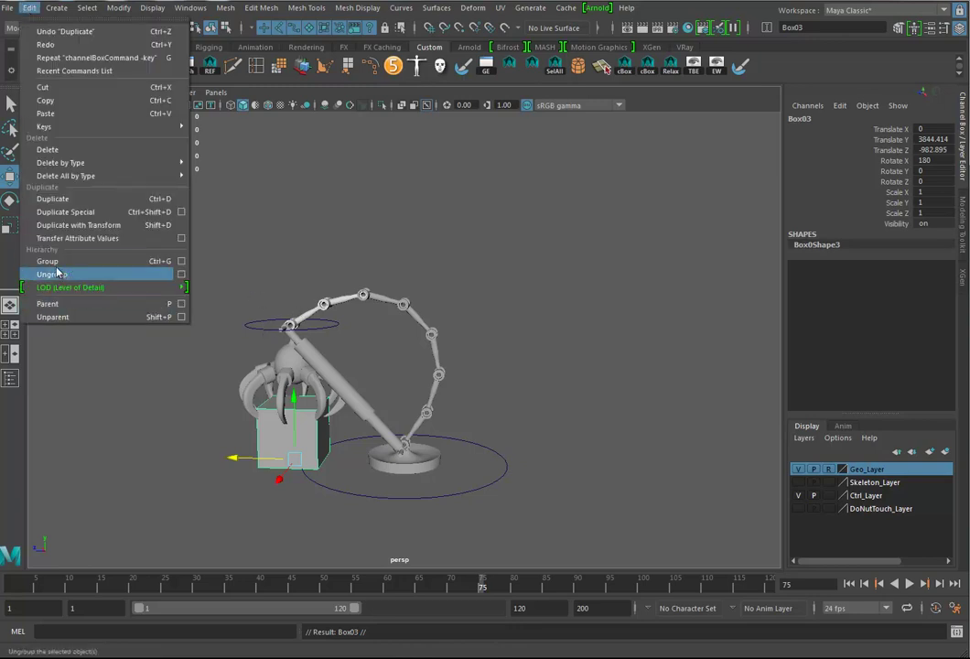
click(70, 318)
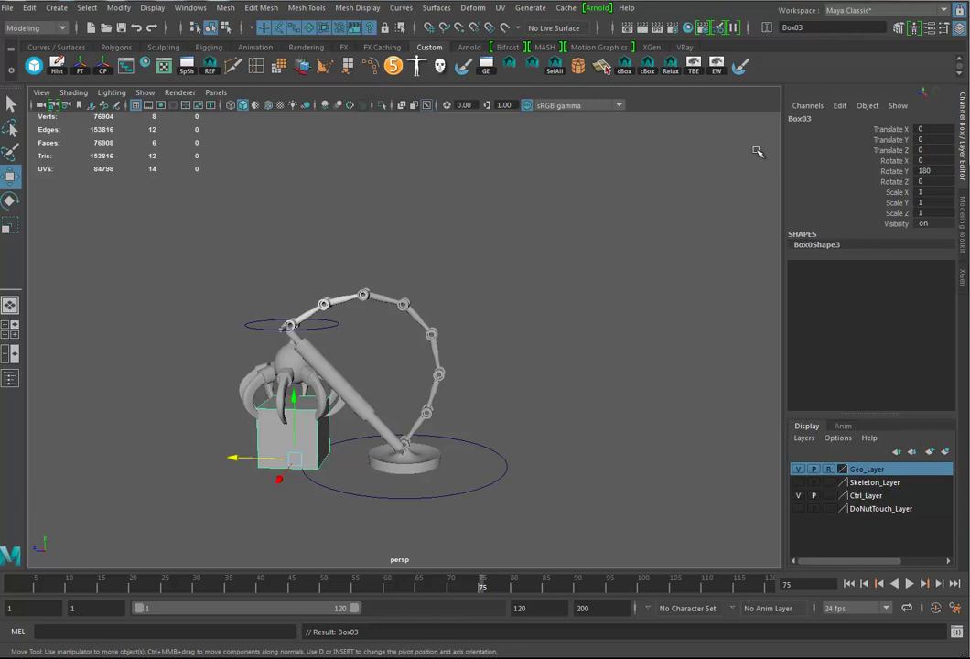
mouse_move(485, 591)
mouse_down()
mouse_move(439, 584)
mouse_move(475, 587)
mouse_up()
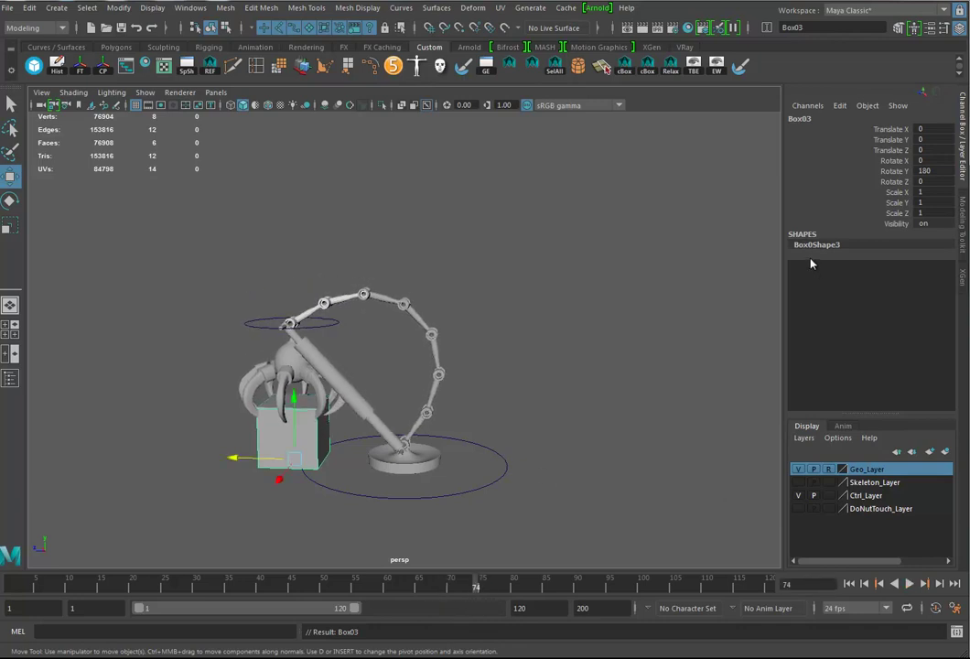
click(482, 590)
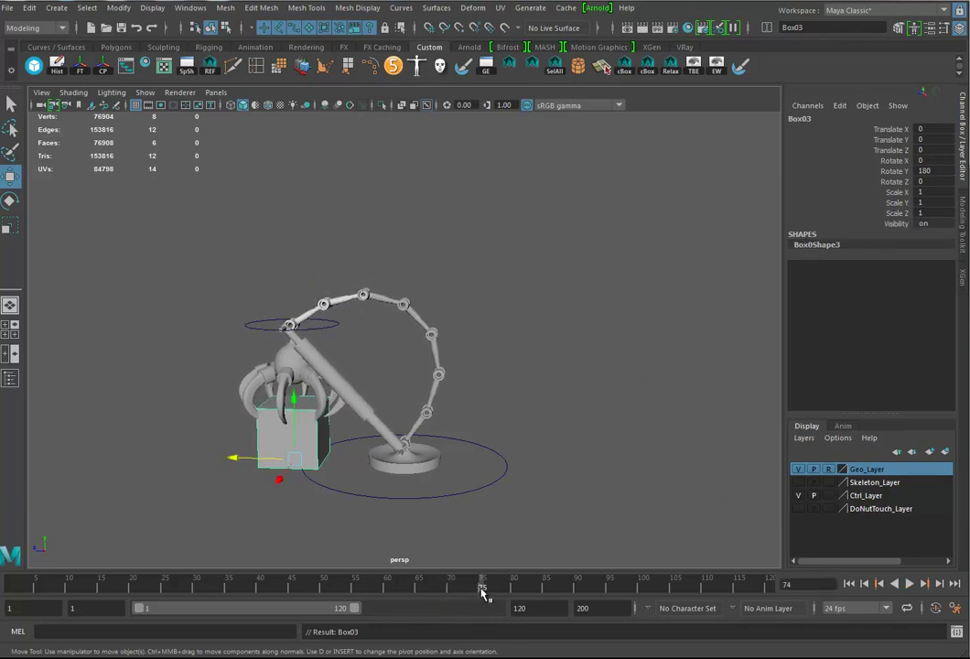
Step: Key Box03's Visibility on at frame 75 and off at frame 74
click(901, 224)
right_click(900, 223)
click(920, 249)
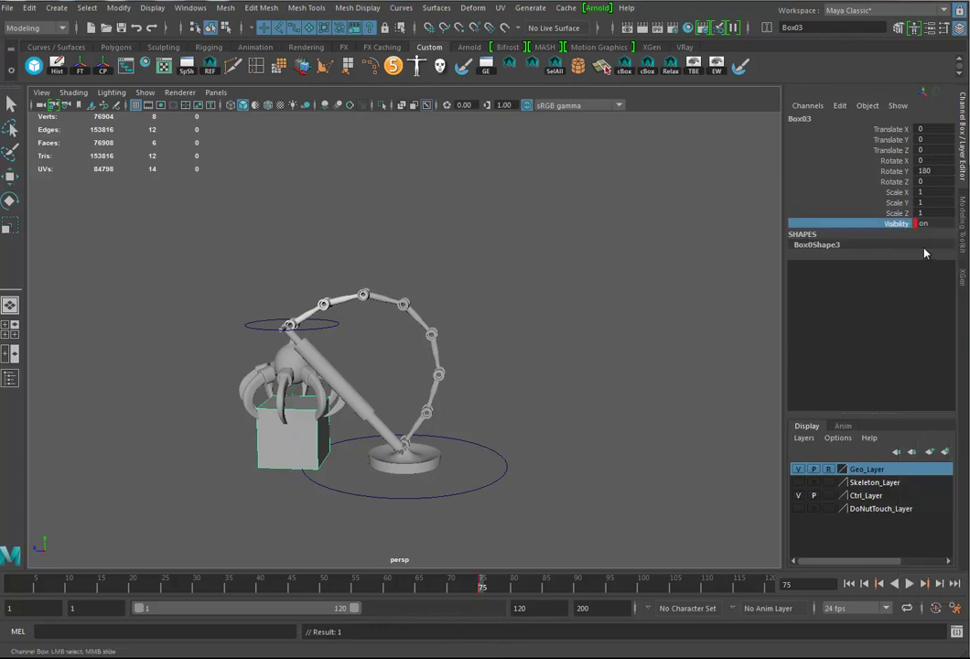
click(865, 584)
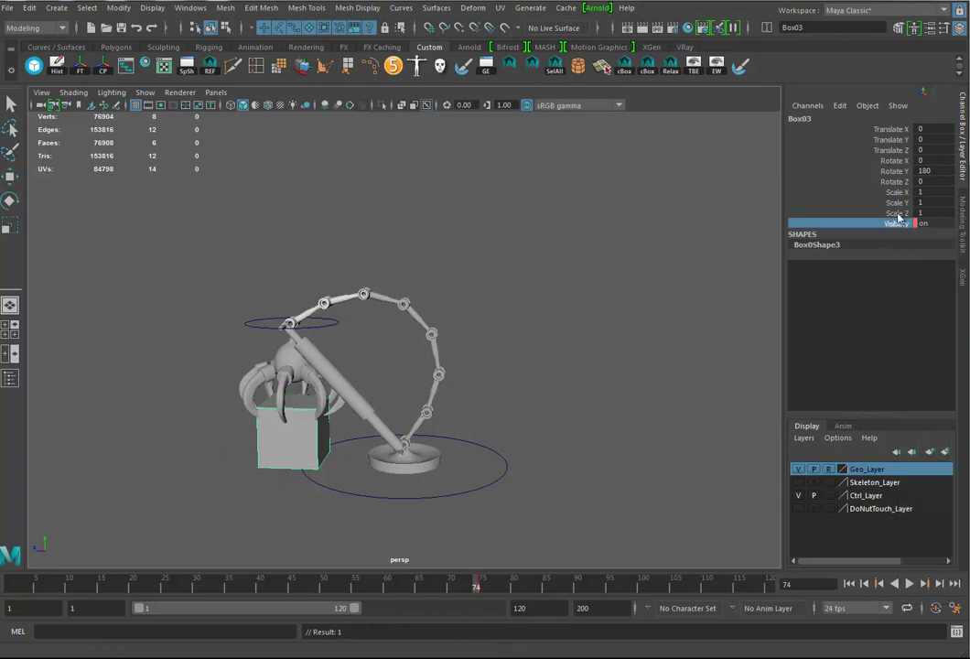
middle_drag(649, 292, 615, 293)
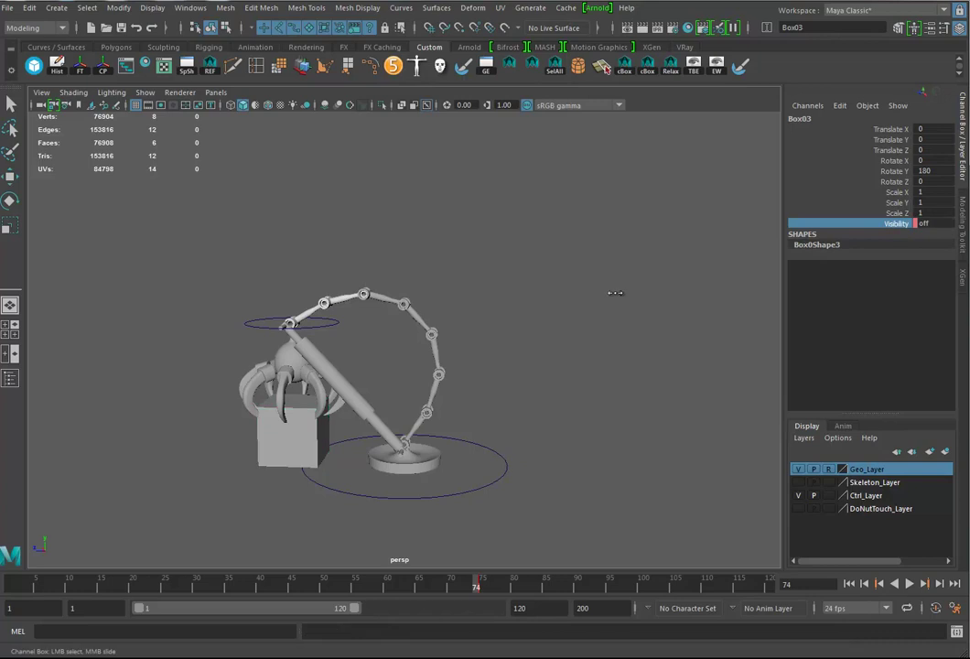
right_click(901, 227)
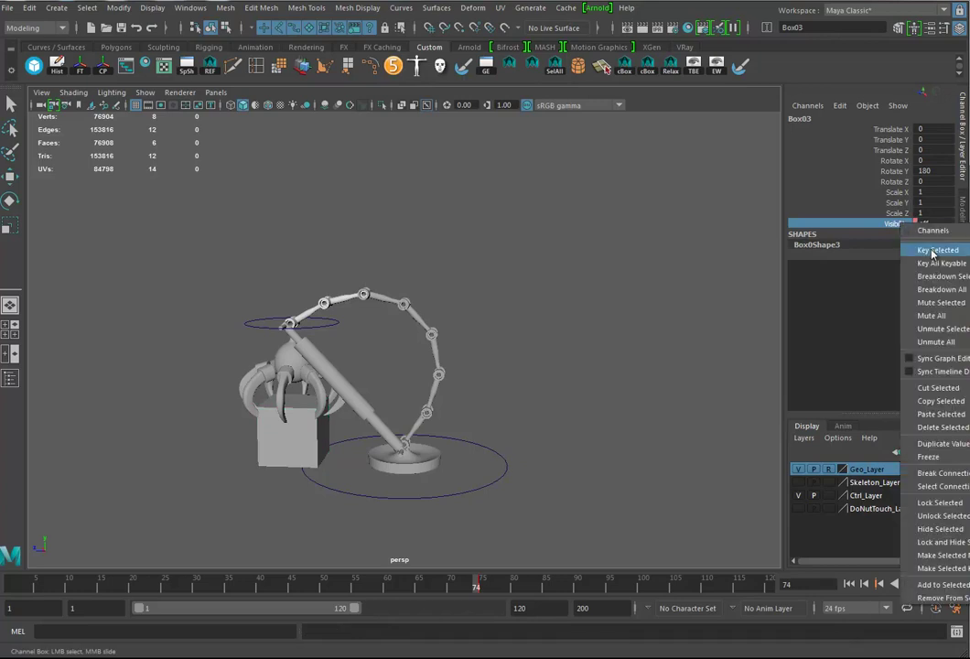
click(935, 249)
Step: Key Box02's Visibility on at frame 74 and off at frame 75
click(309, 443)
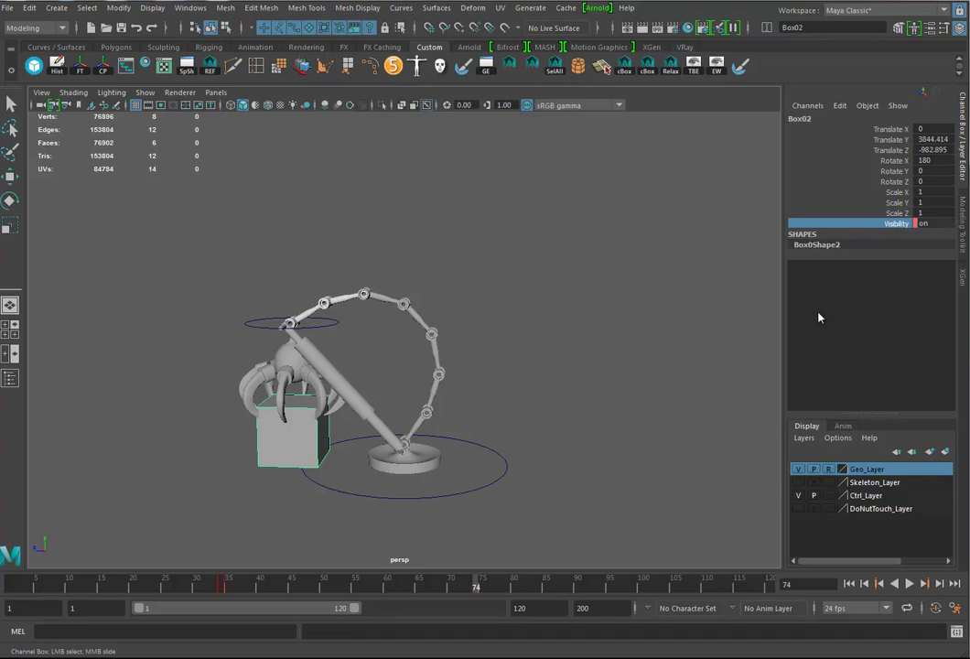
right_click(932, 228)
click(860, 248)
click(924, 583)
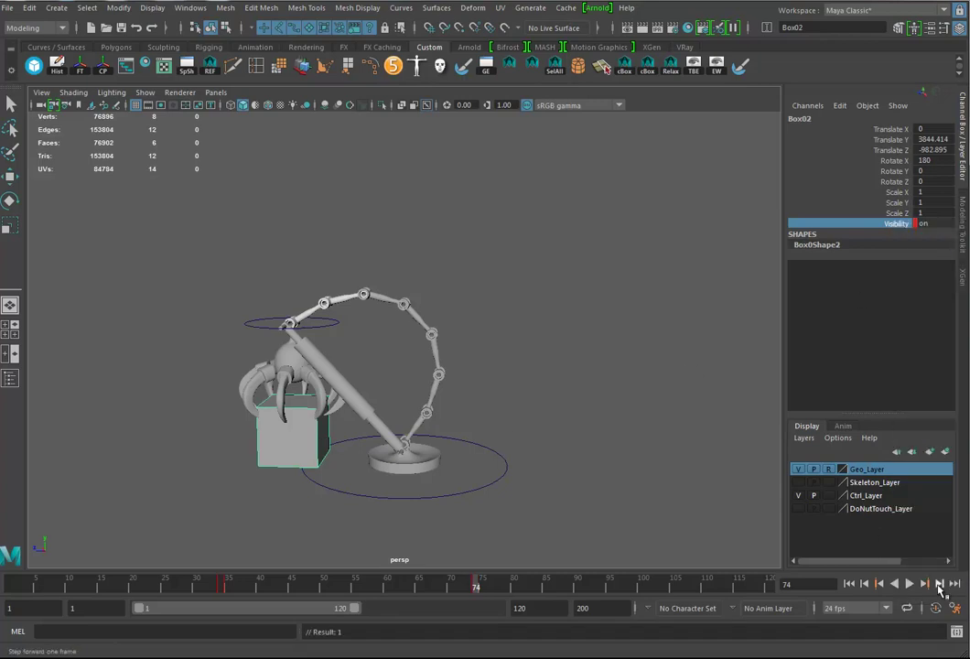
double_click(931, 223)
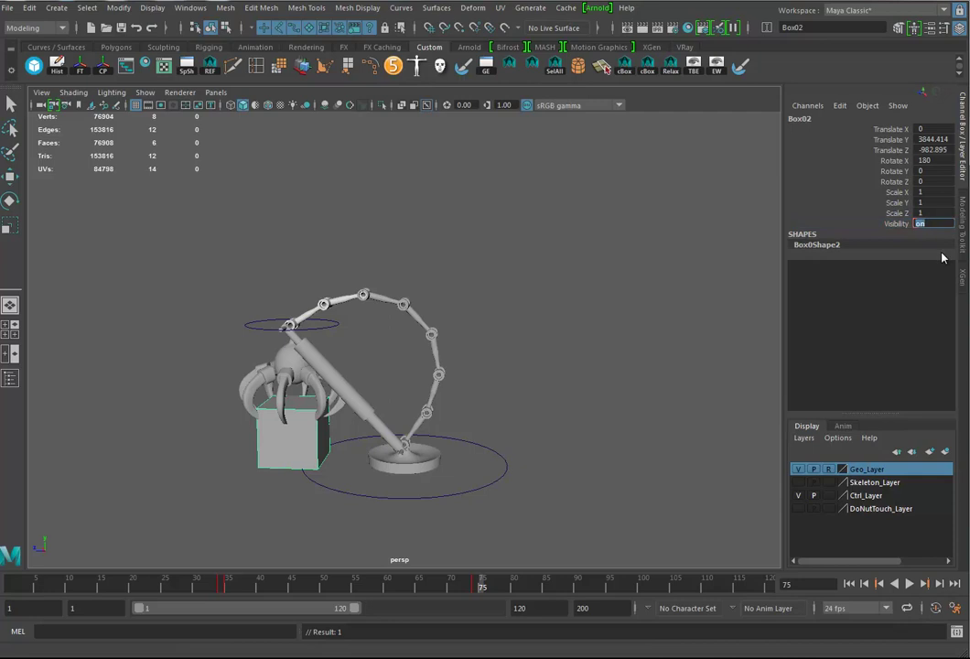
click(896, 224)
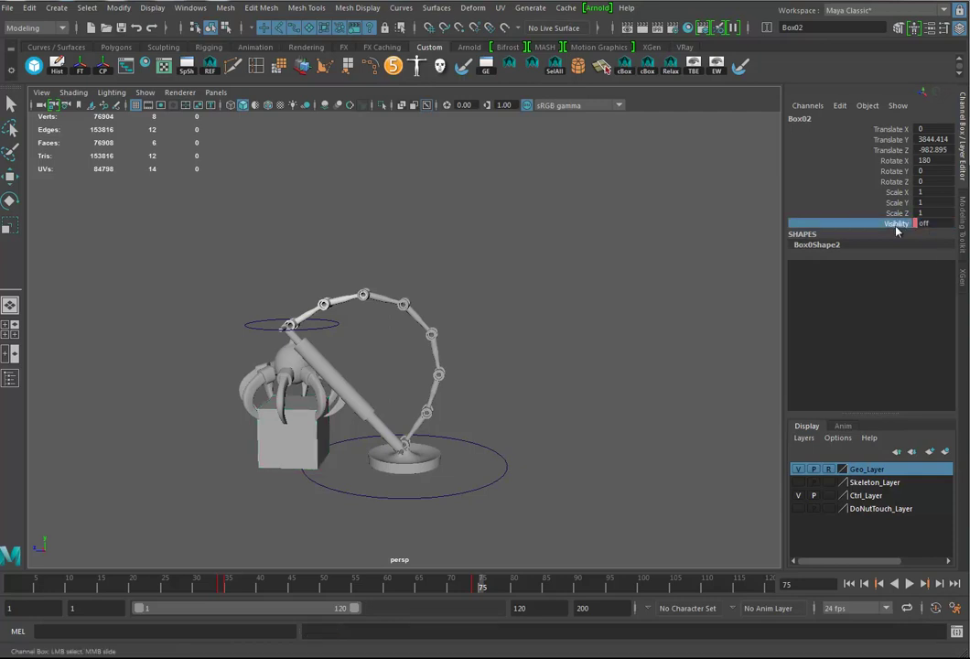
right_click(896, 230)
click(892, 245)
Step: Key the upright rest pose of Claw_Ctrl and Base_Ctrl at frame 110
drag(448, 587, 560, 602)
key(Escape)
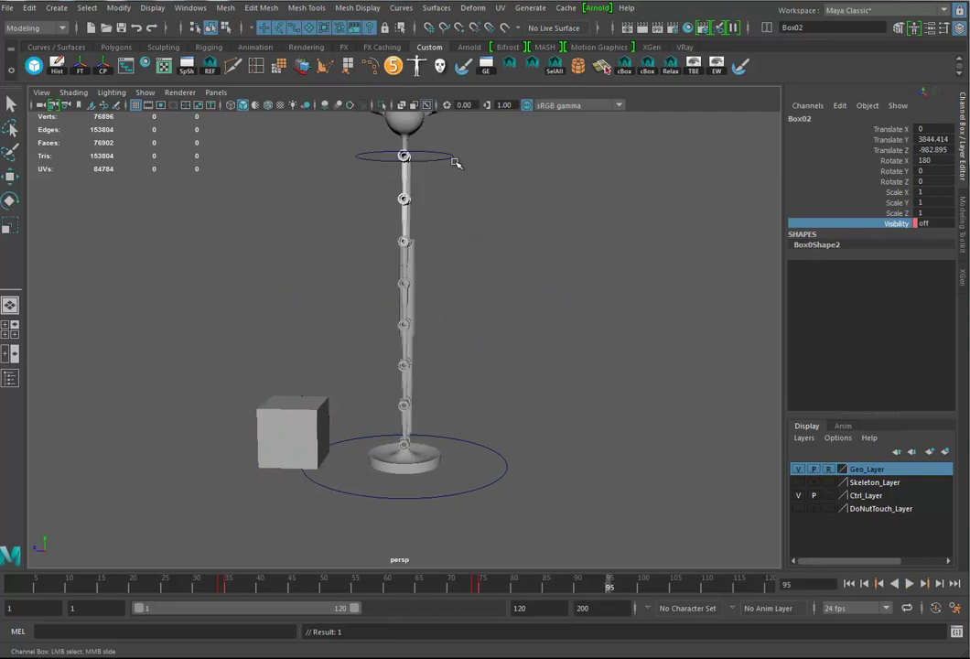
click(452, 158)
shift+click(494, 499)
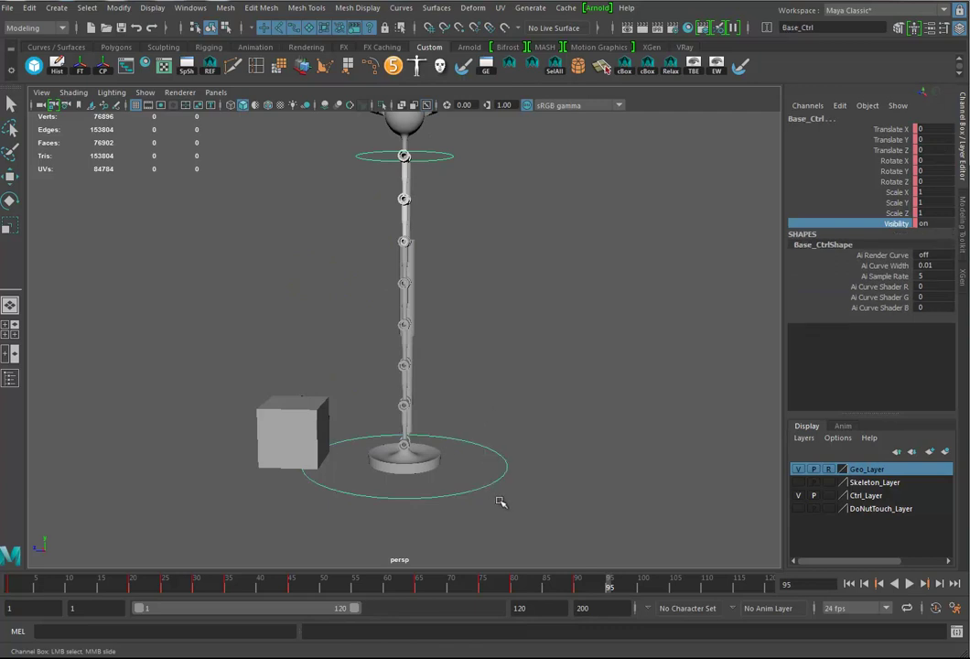
key(alt+v)
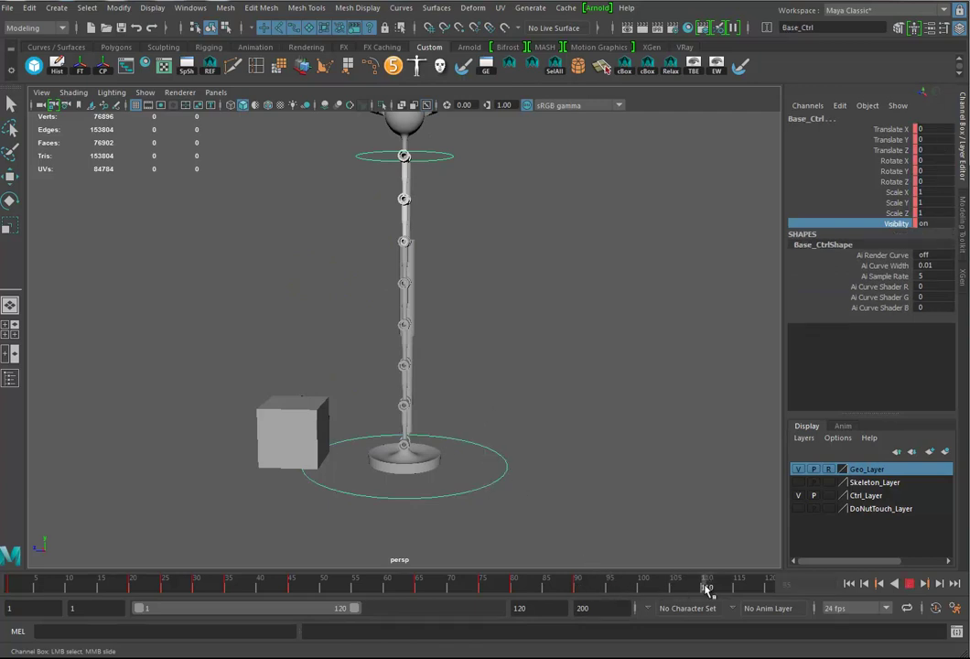
click(706, 586)
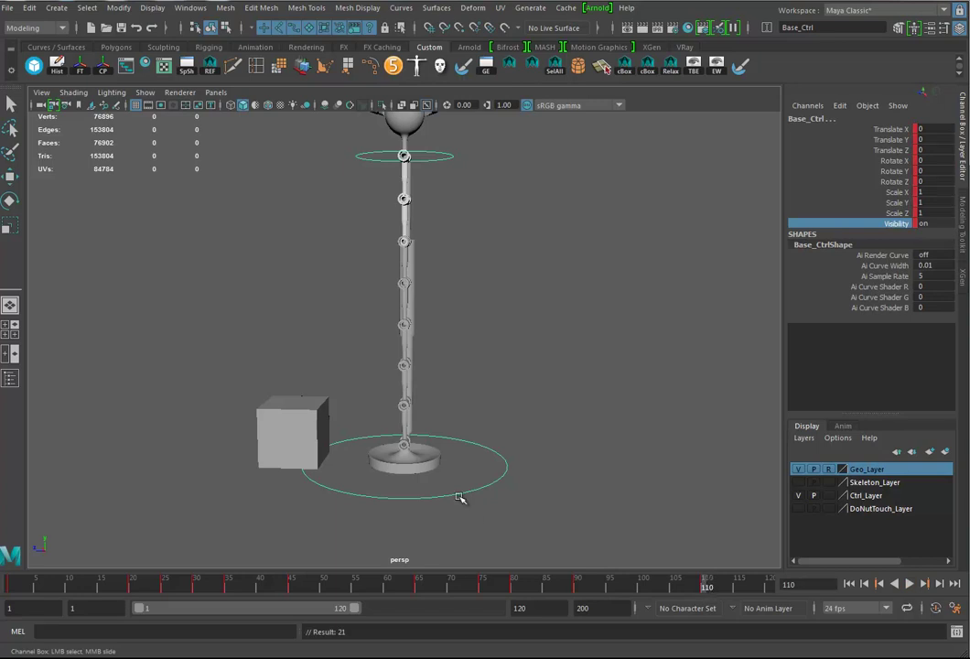
Step: Set the playback range to end at frame 110 and review the full animation with the whole arm in view
click(526, 608)
text(110)
key(Return)
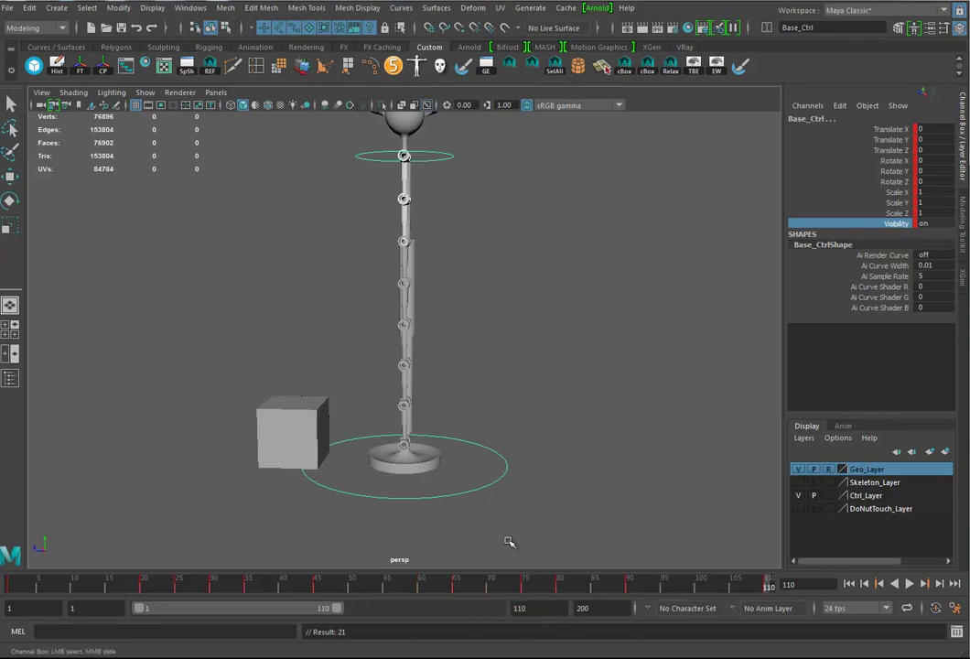
alt+right_drag(522, 372, 410, 352)
click(12, 586)
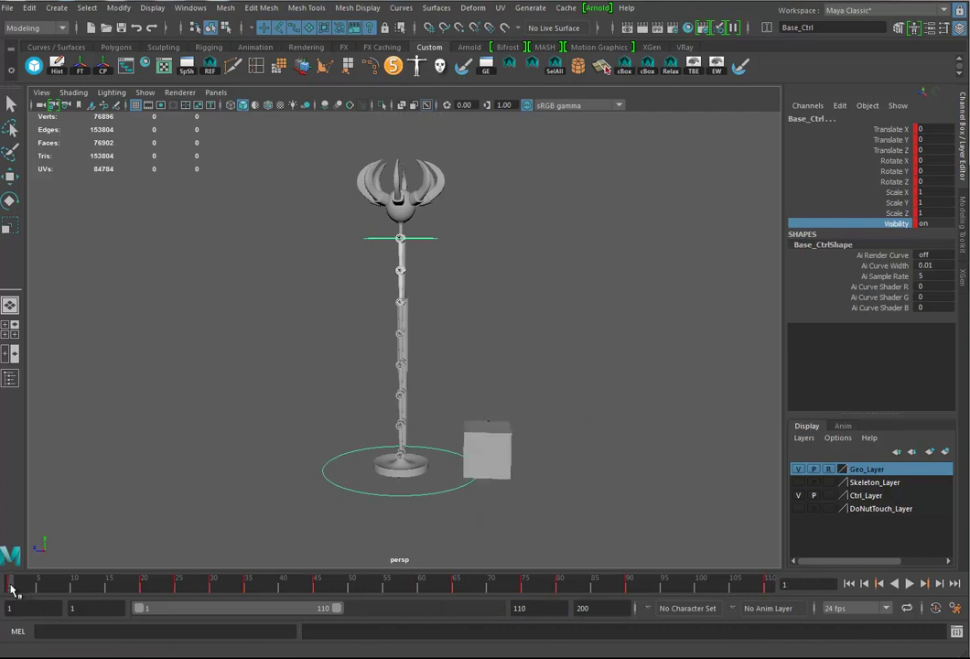
mouse_move(12, 590)
mouse_down()
mouse_move(782, 591)
mouse_move(773, 591)
mouse_up()
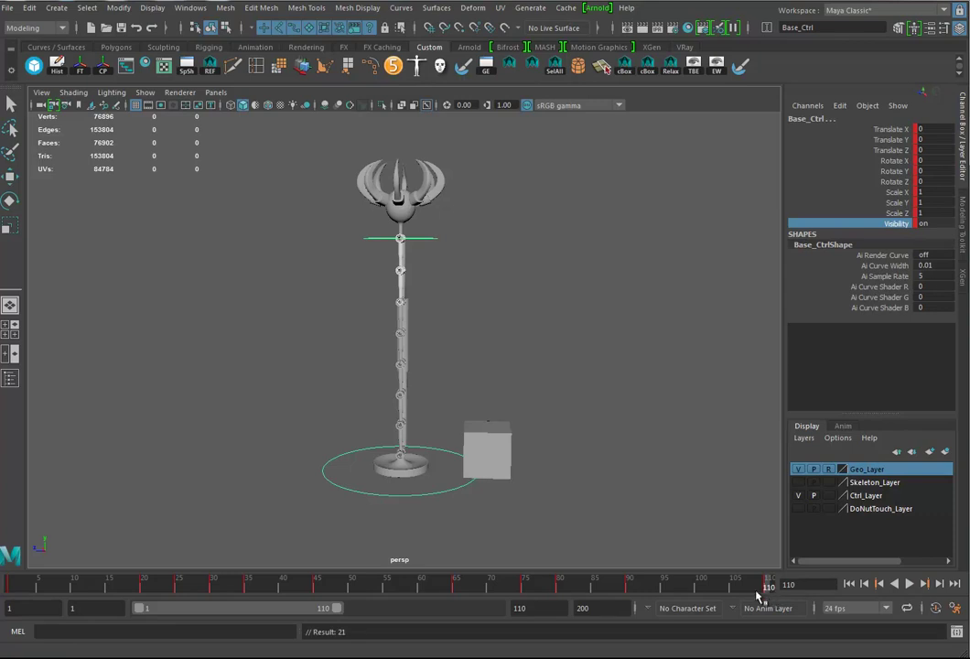
click(909, 583)
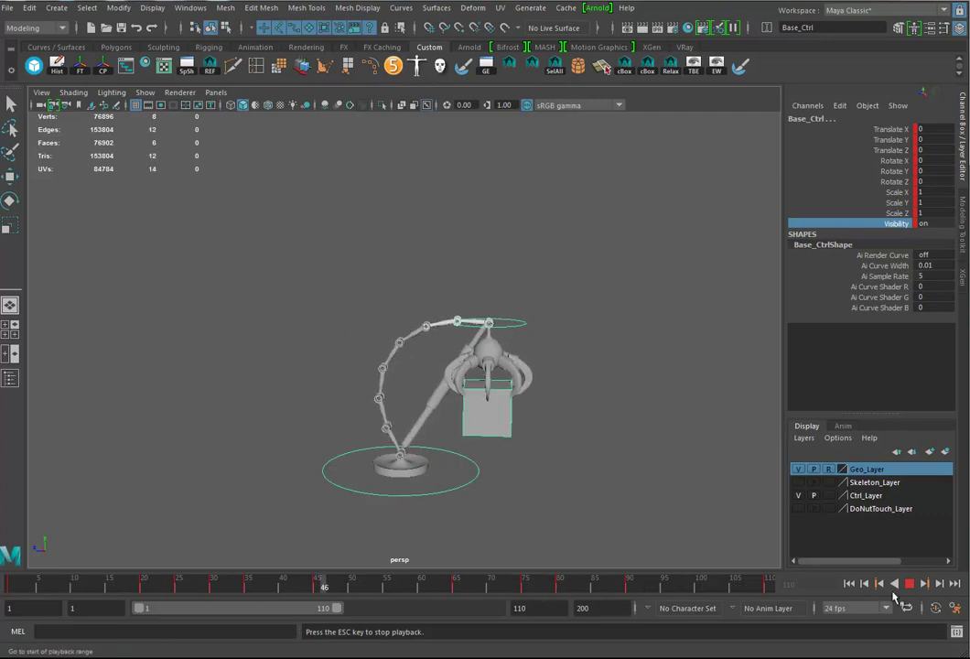
click(911, 584)
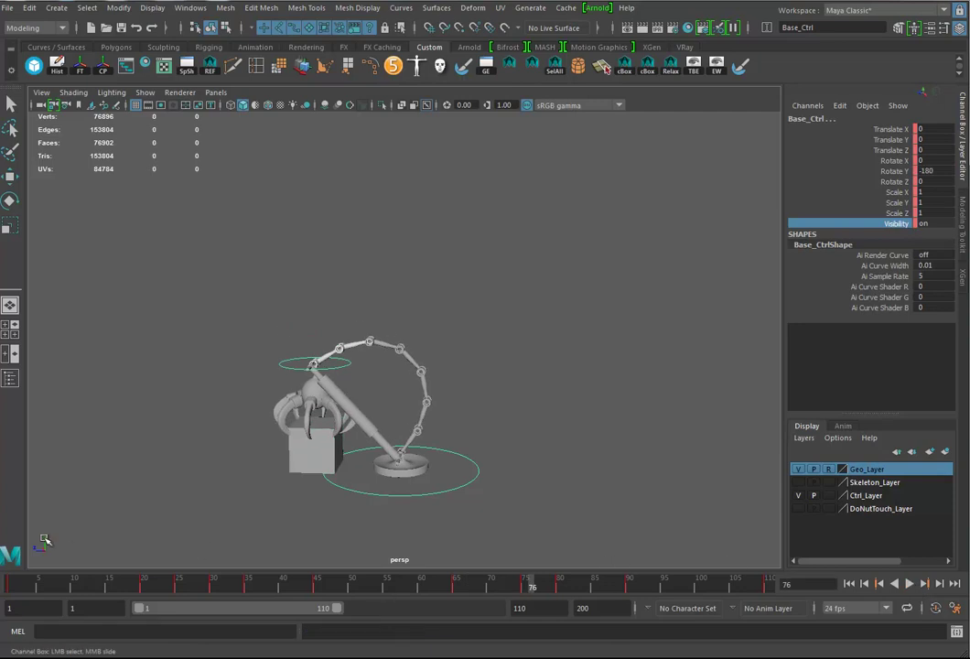
Step: Key Box01 in place at frame 20 and out of view at frame 1 with Translate Z about -6416, checking the playback
drag(125, 586, 11, 582)
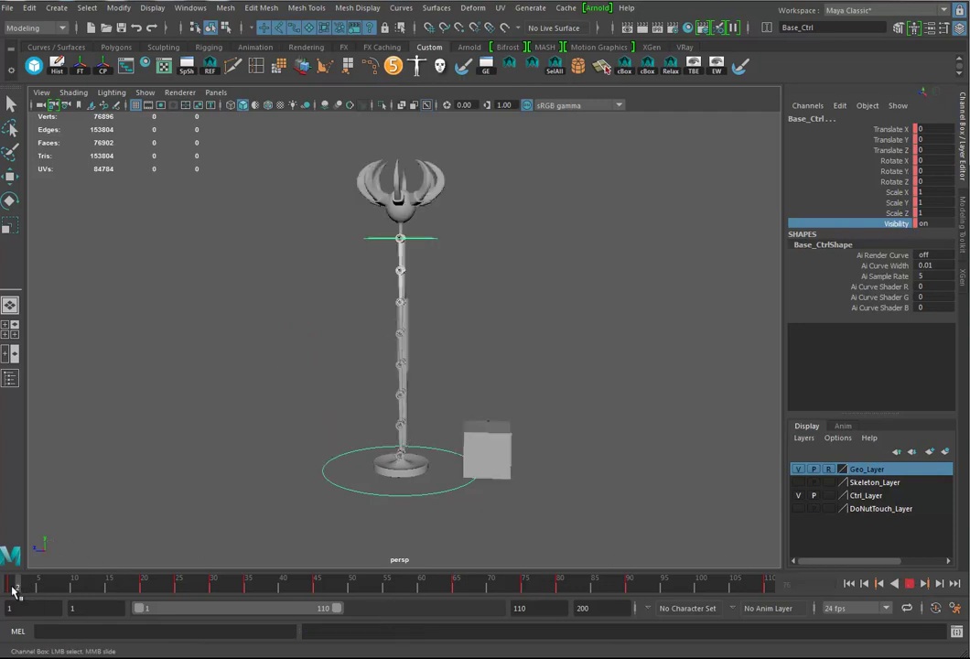
click(506, 437)
key(w)
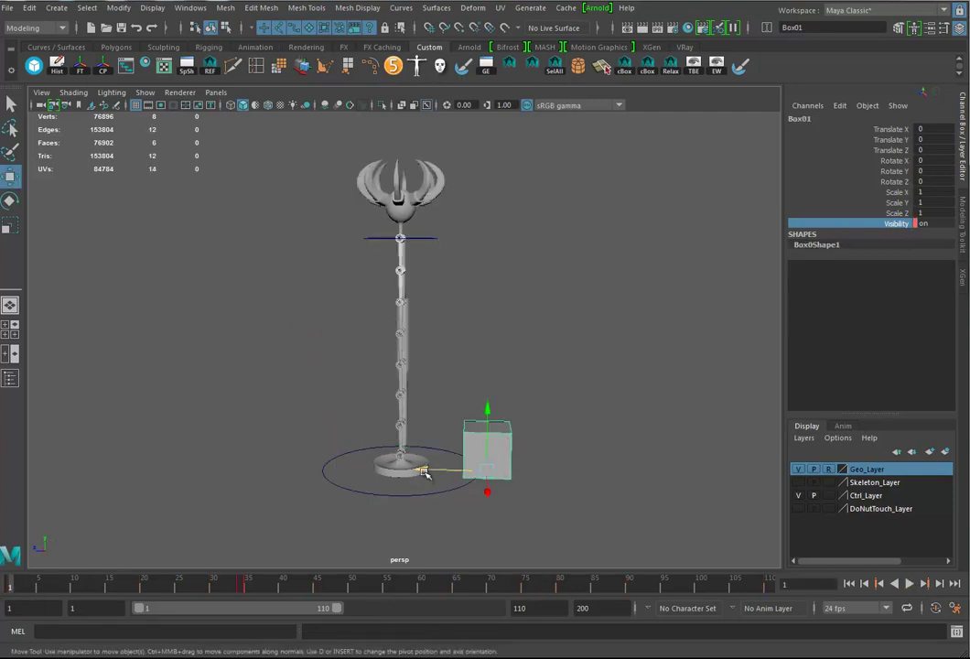
click(143, 586)
key(s)
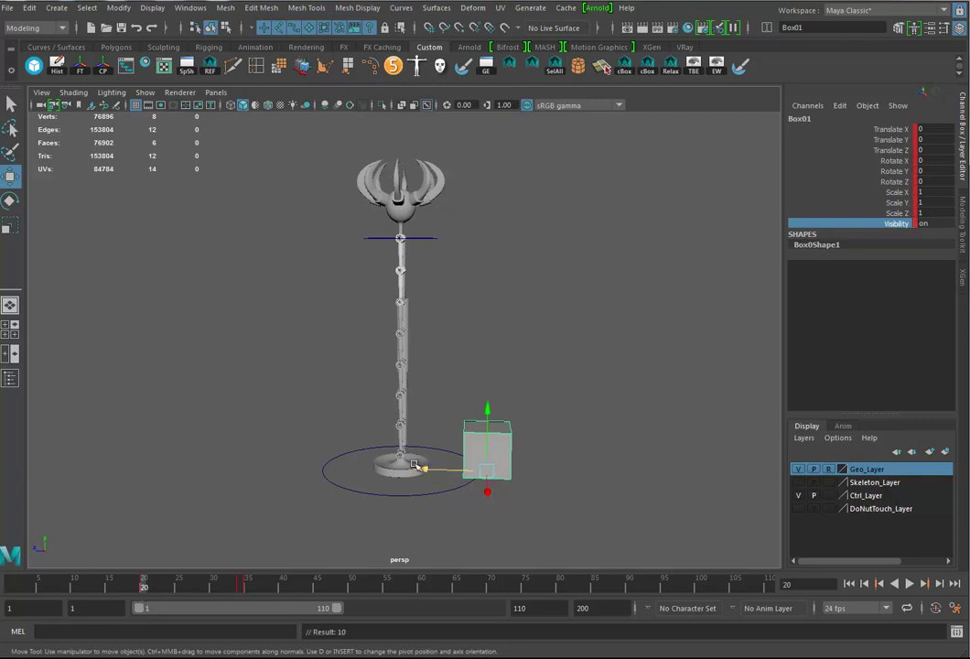
click(3, 590)
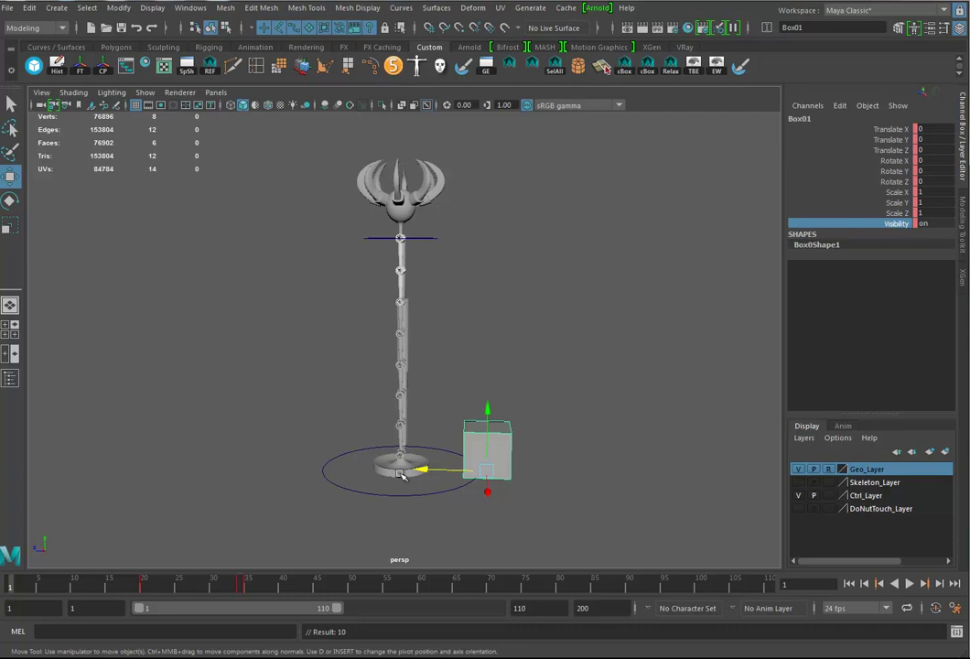
drag(393, 482, 607, 549)
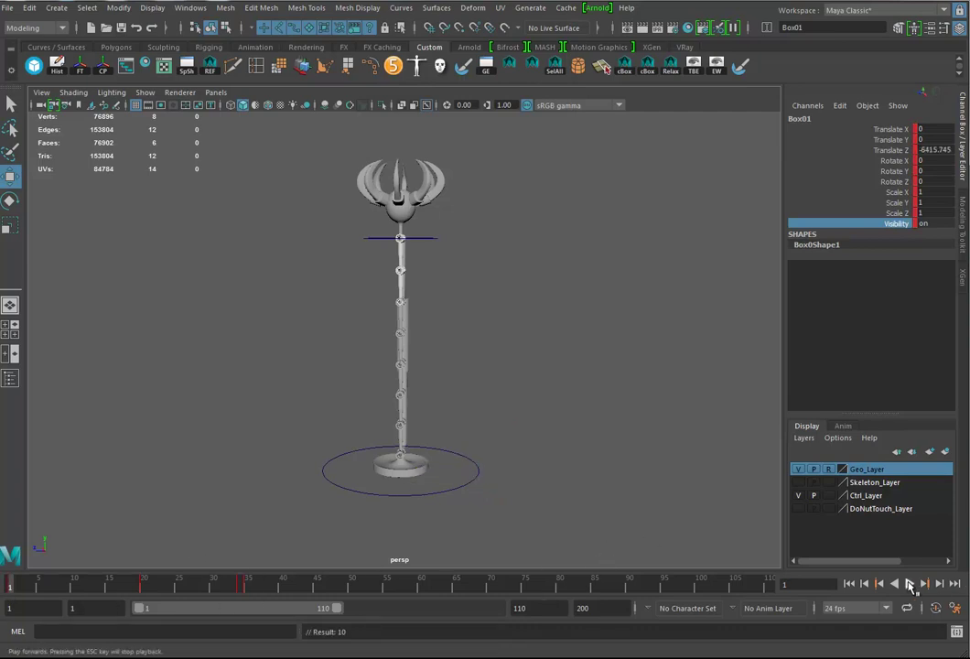
click(911, 584)
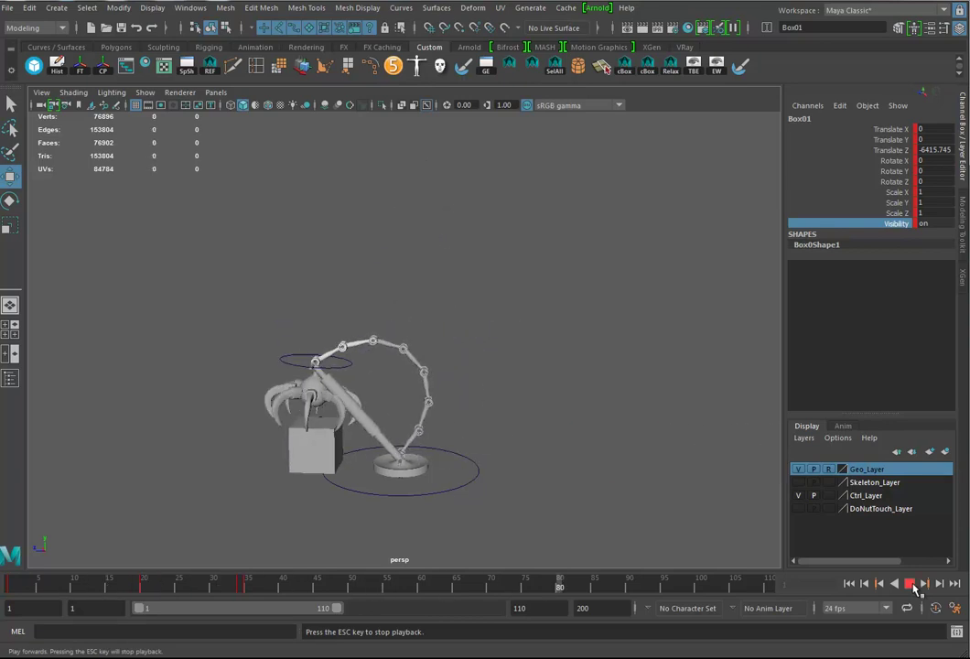
click(910, 584)
Step: Key Box03 in place at frame 75 and out of view at frame 110 with Translate Z about 6974, checking the playback
click(315, 444)
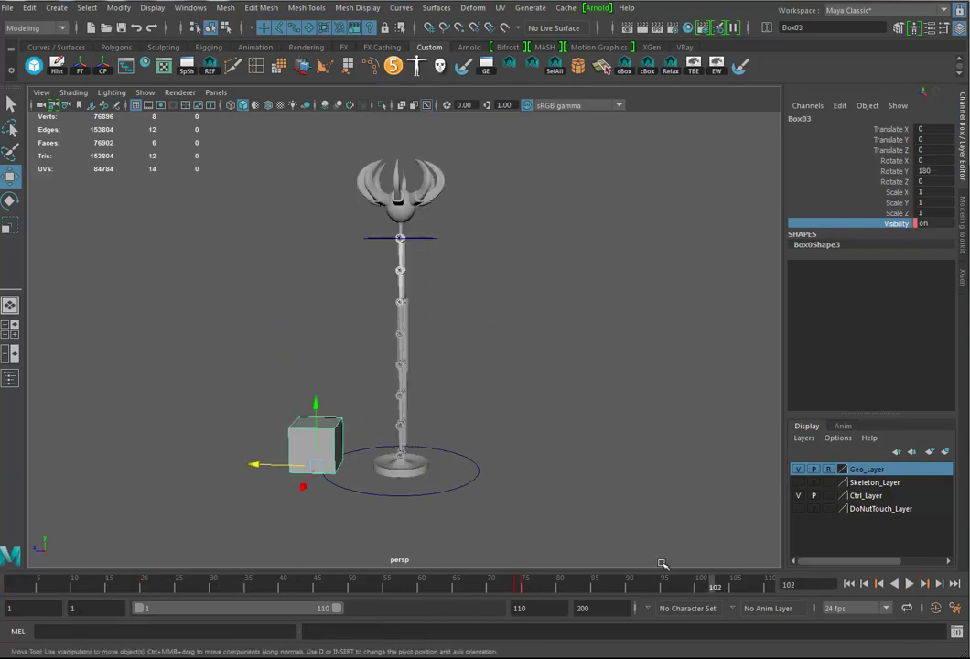
click(525, 590)
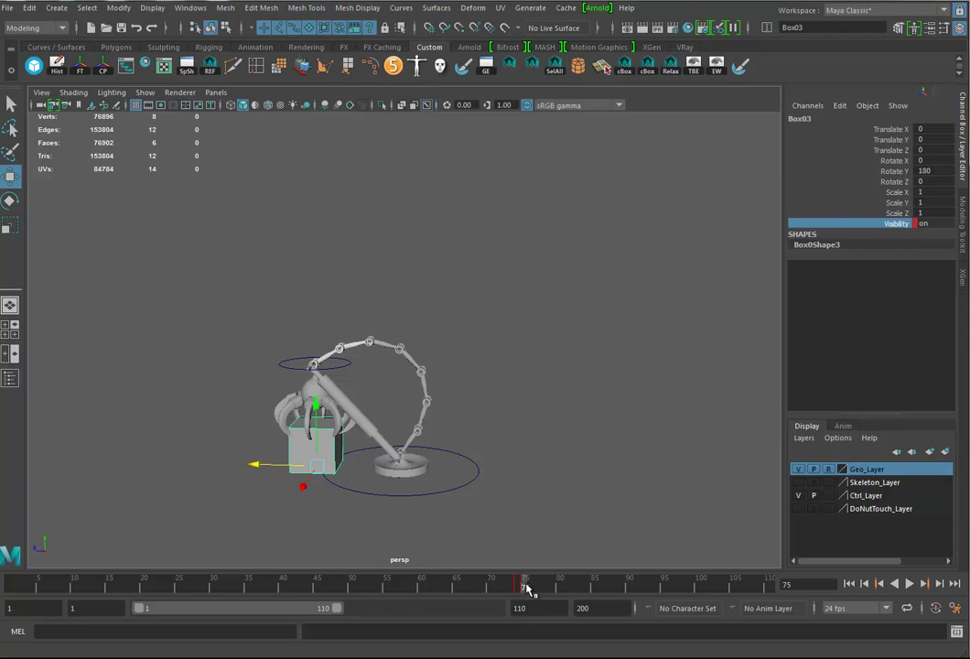
key(s)
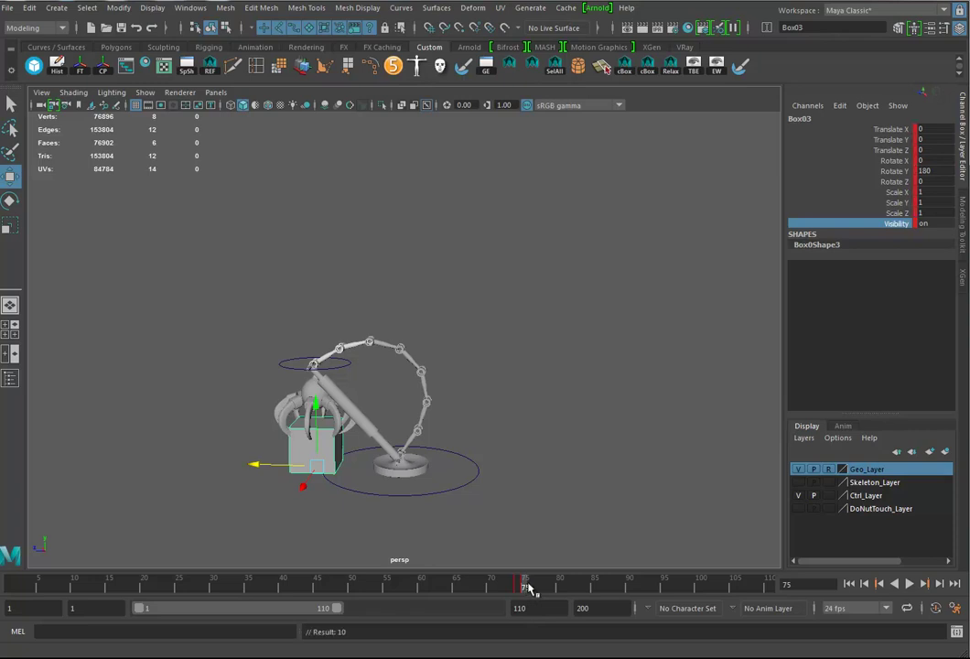
key(alt+v)
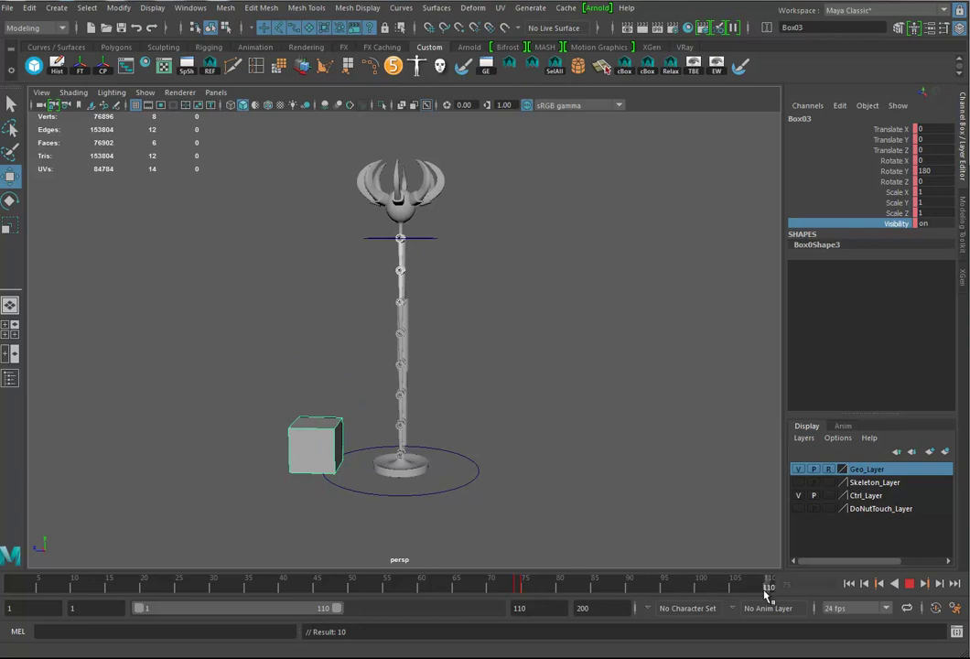
key(alt+v)
key(w)
mouse_move(257, 464)
mouse_down()
mouse_move(356, 502)
mouse_move(253, 482)
mouse_move(268, 467)
mouse_up()
key(s)
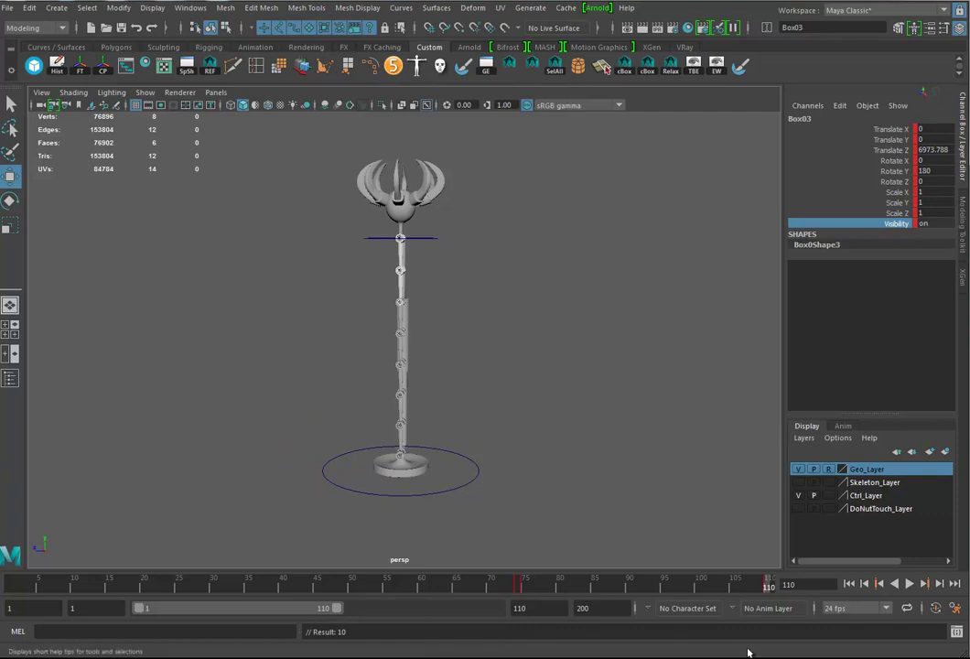
click(910, 584)
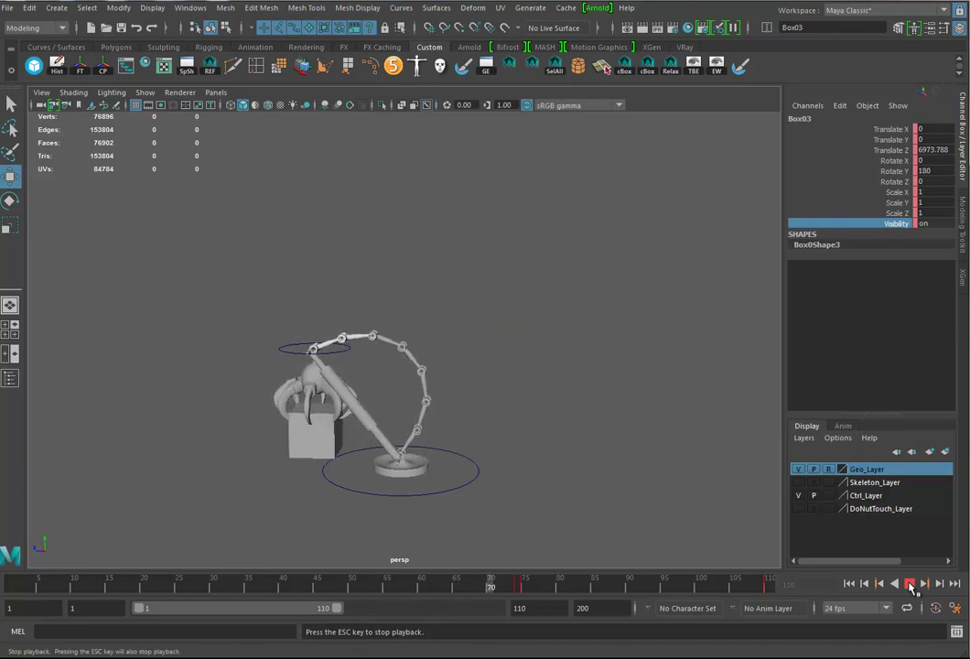
click(910, 584)
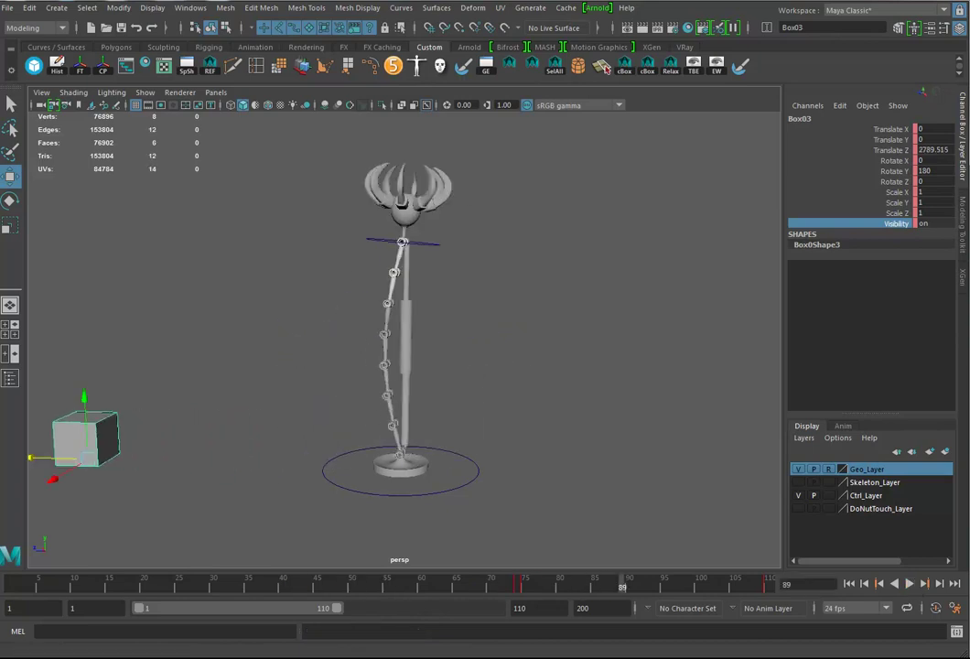